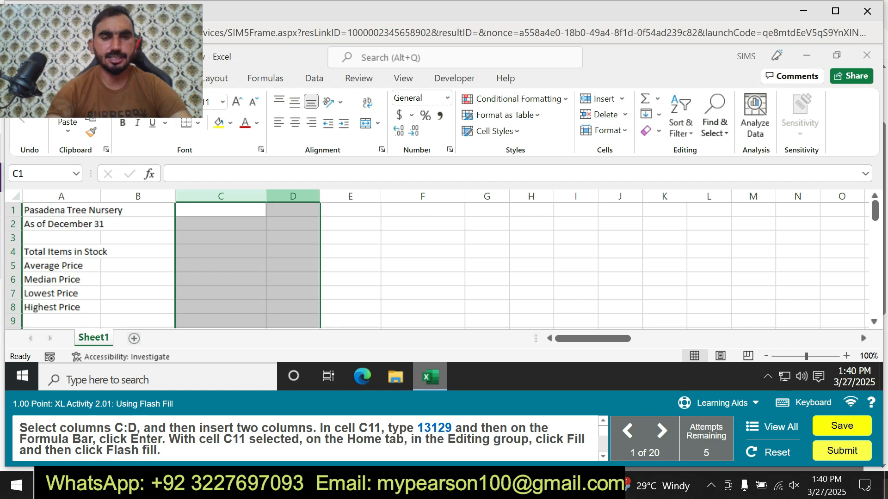
- Insert two blank columns at columns C:D of Sheet1
right_click(293, 195)
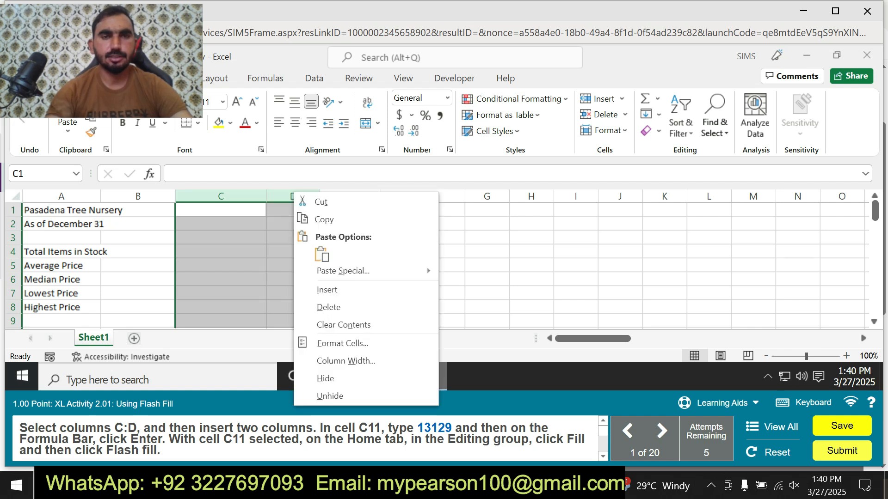
left_click(323, 290)
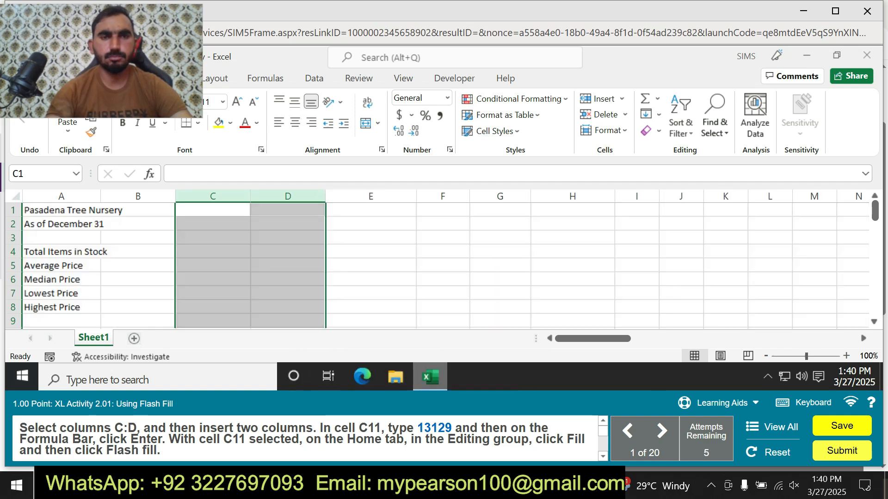
right_click(302, 196)
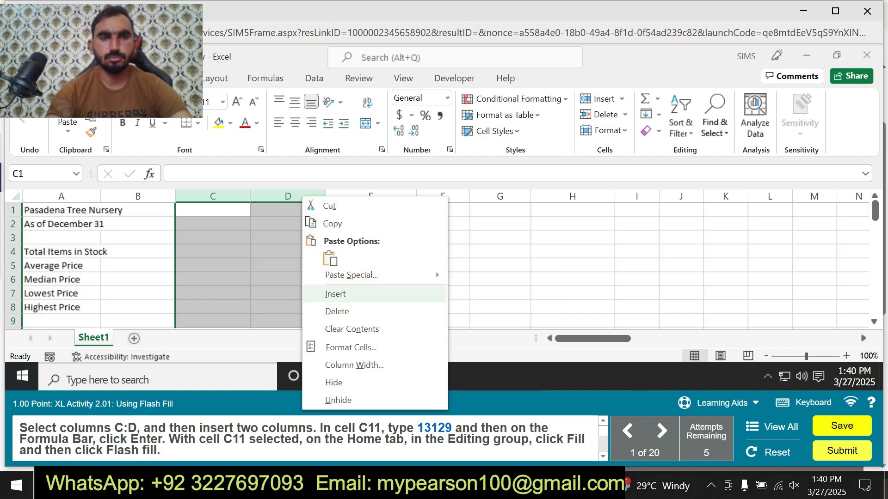
left_click(335, 293)
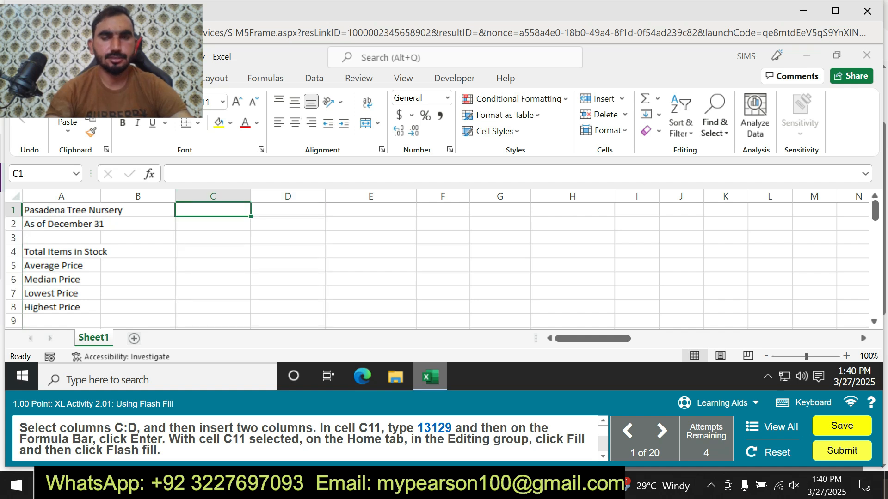
- Enter 13129 in cell C11, beside the first Item #/Category entry
left_click_drag(874, 210, 874, 237)
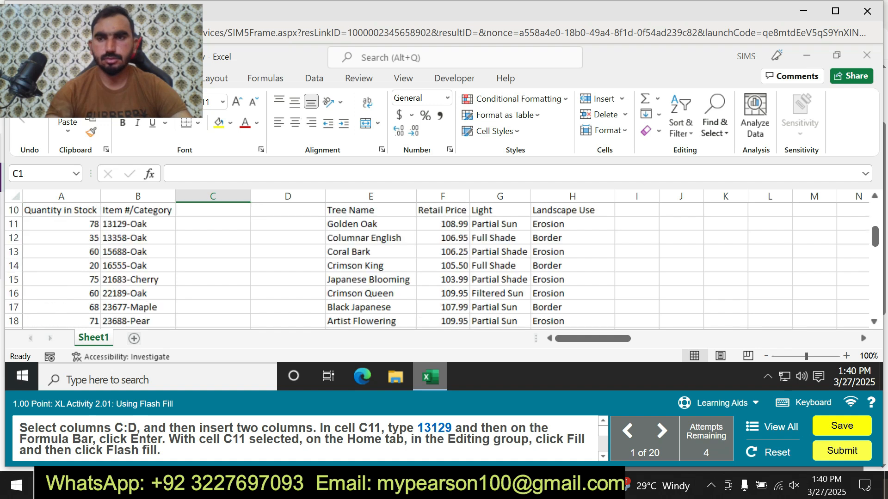
left_click(213, 210)
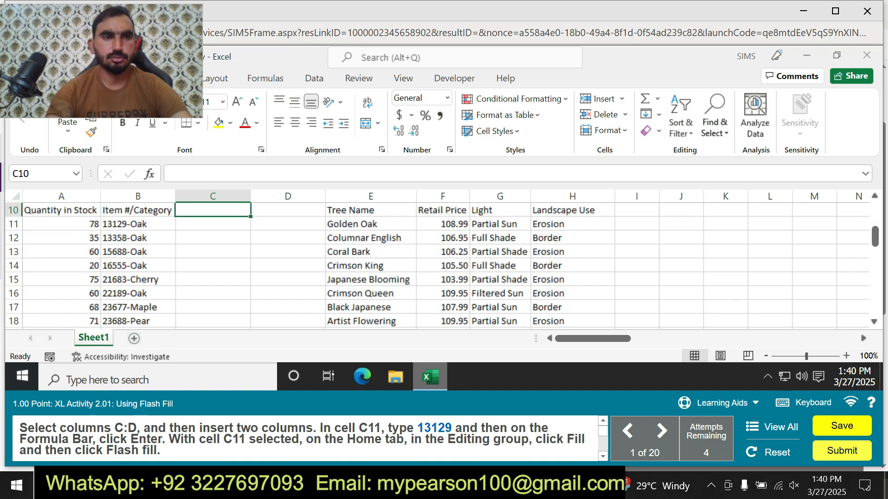
left_click(213, 225)
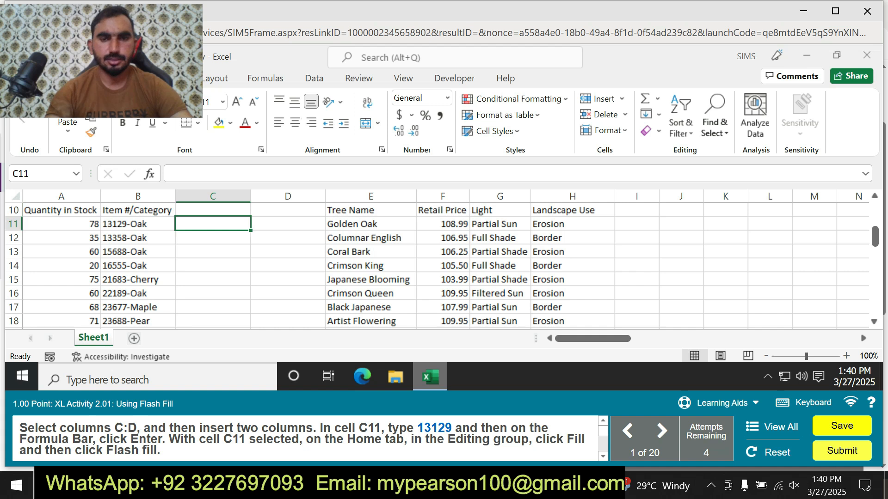
type("1312")
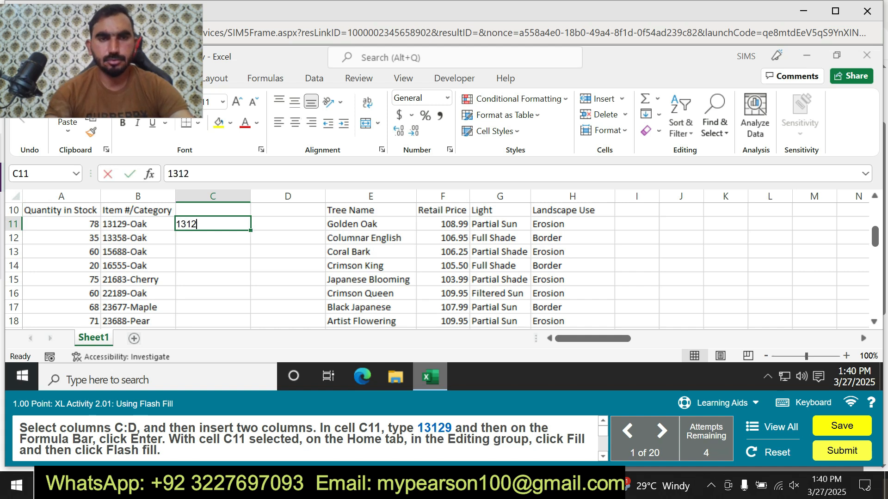
type("9")
key("Return")
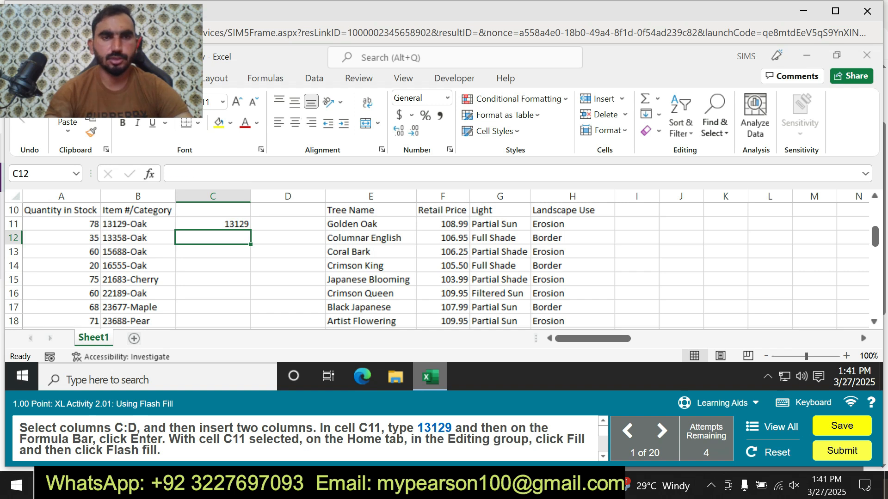
- Flash Fill the item numbers down column C from cell C11
left_click(212, 224)
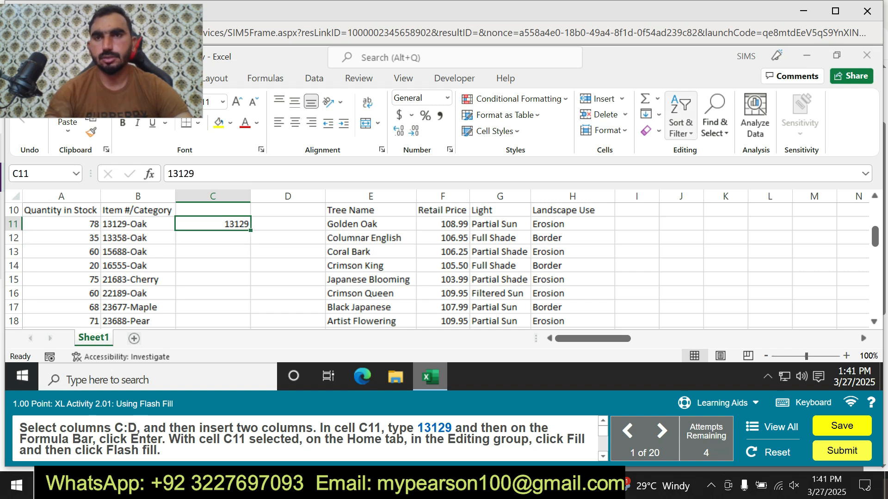
left_click(657, 98)
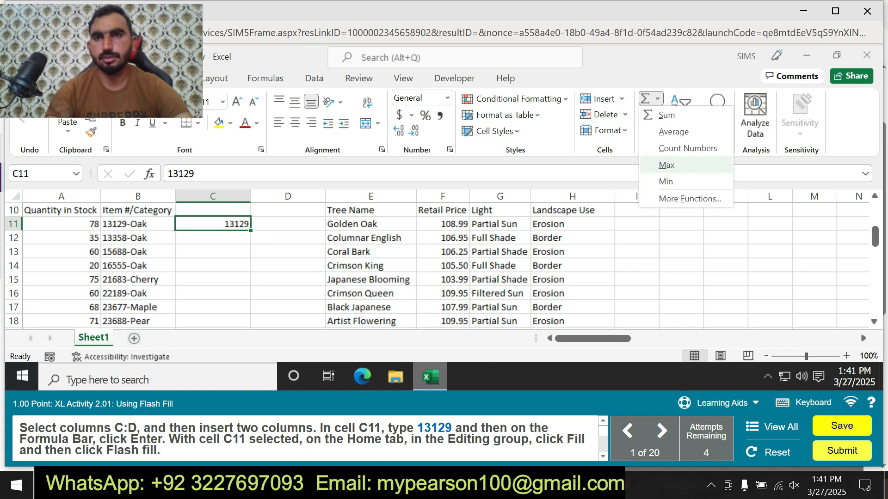
left_click(680, 224)
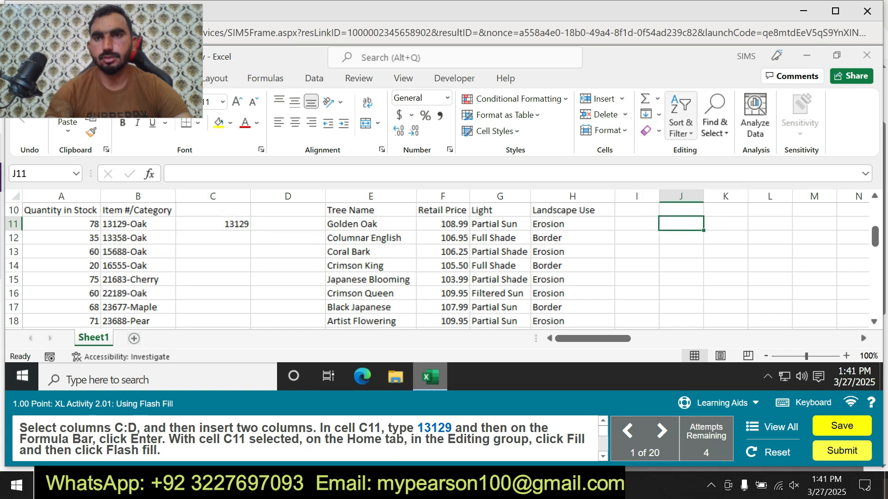
left_click_drag(213, 233, 213, 227)
left_click(213, 224)
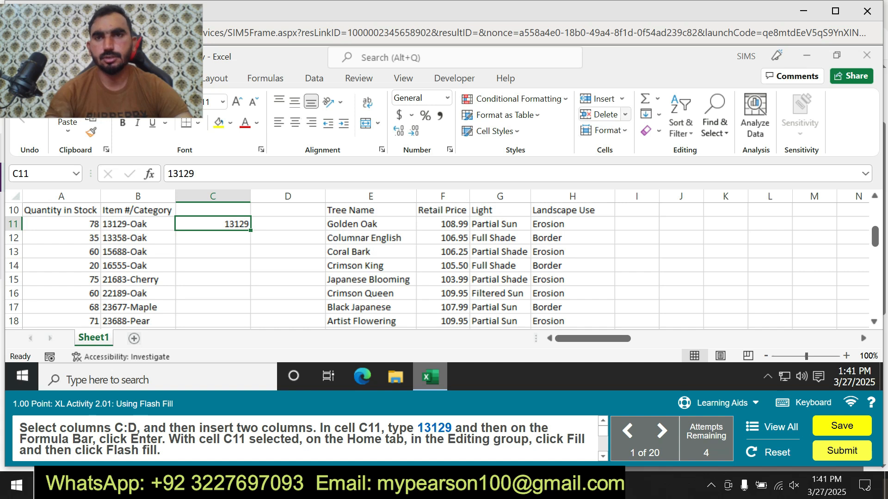
left_click(652, 114)
left_click(673, 247)
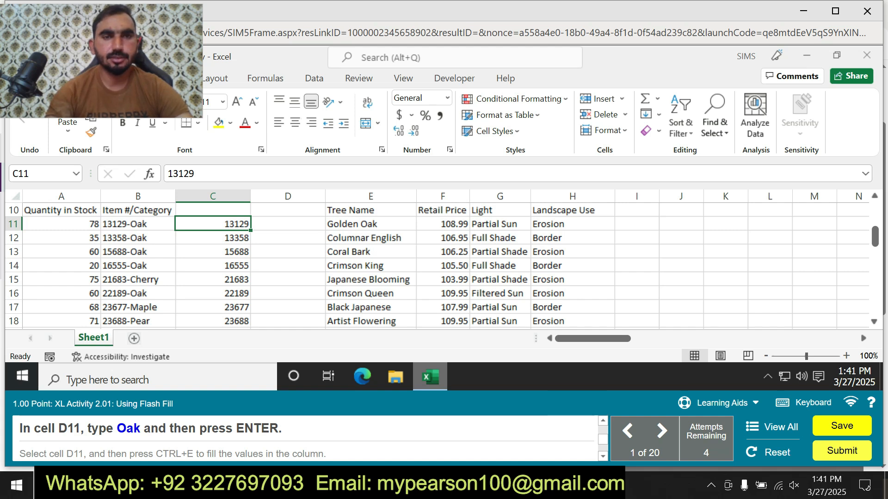
- Enter Oak in cell D11 and Flash Fill the tree categories down column D from it
left_click(288, 225)
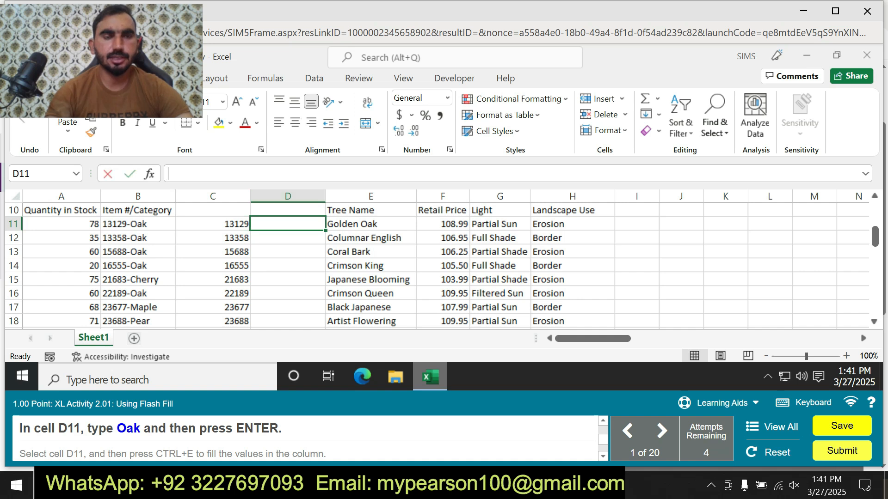
type("Oak")
key("Return")
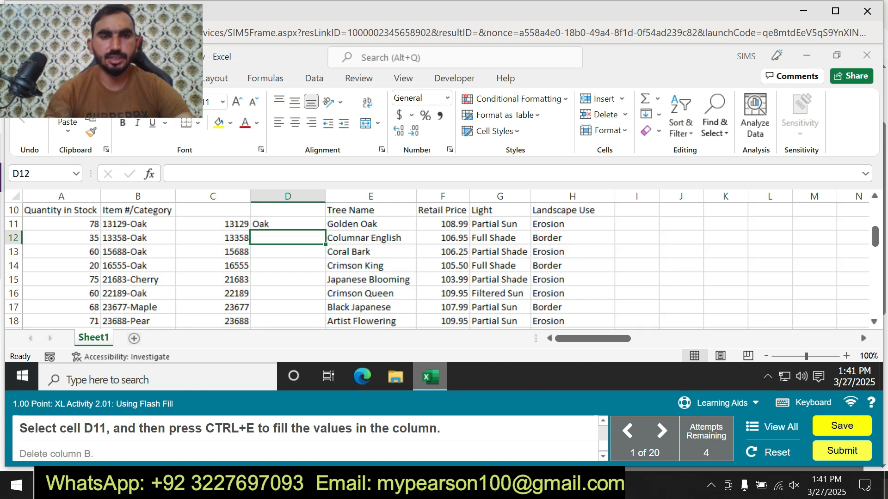
left_click(288, 224)
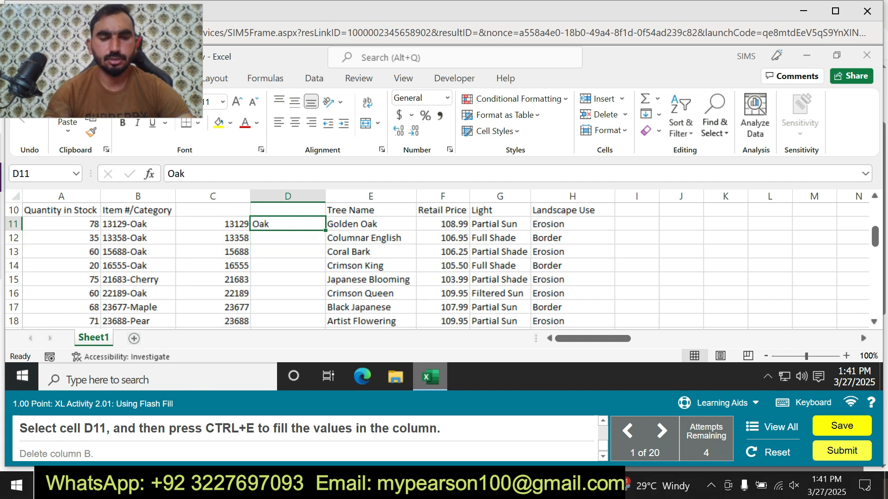
key("ctrl+e")
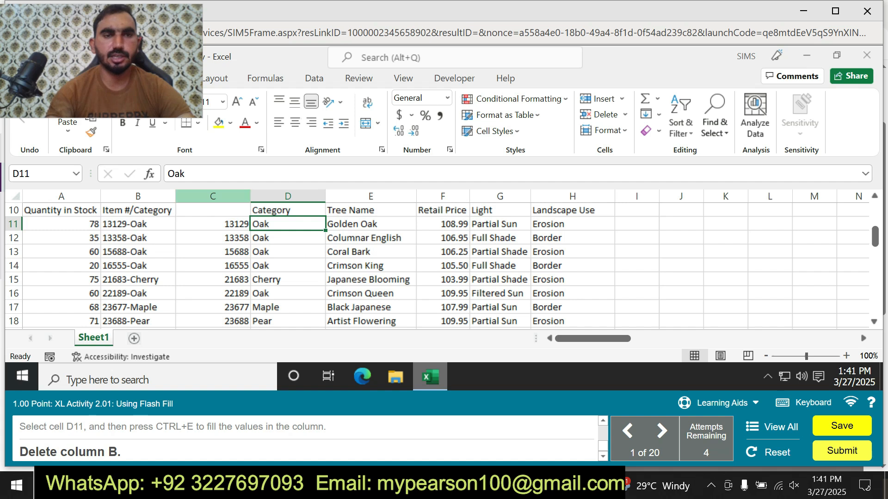
- Delete column B, which holds the combined Item #/Category values
left_click(138, 196)
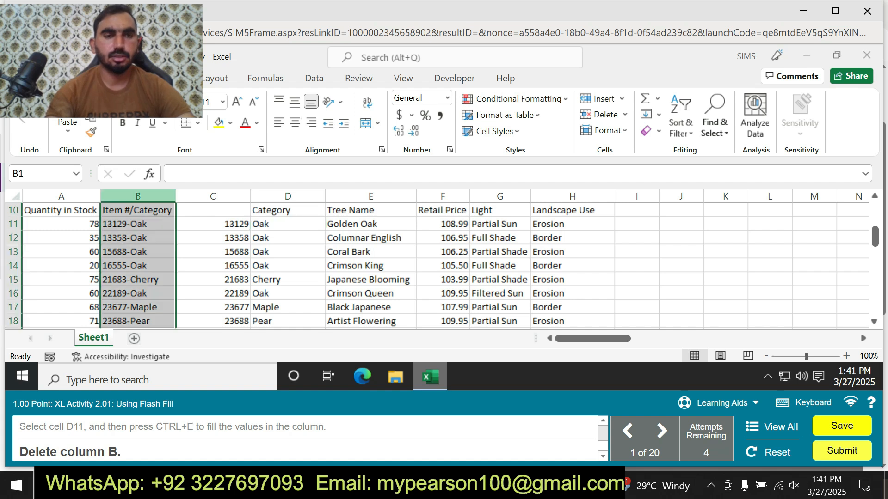
right_click(151, 193)
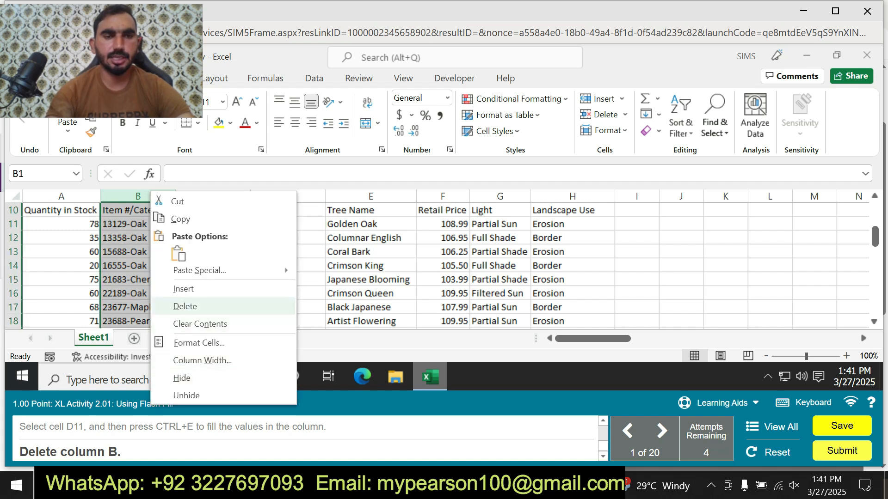
left_click(185, 306)
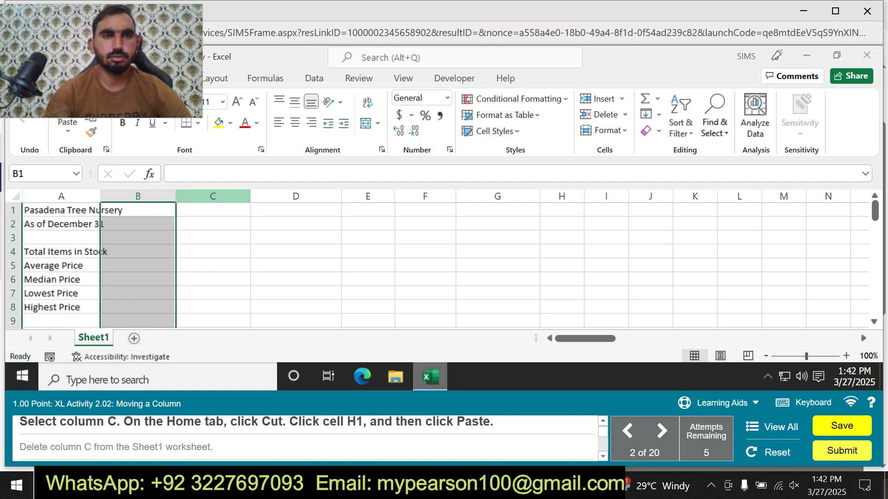
- Cut column C and paste it at cell H1
left_click(213, 196)
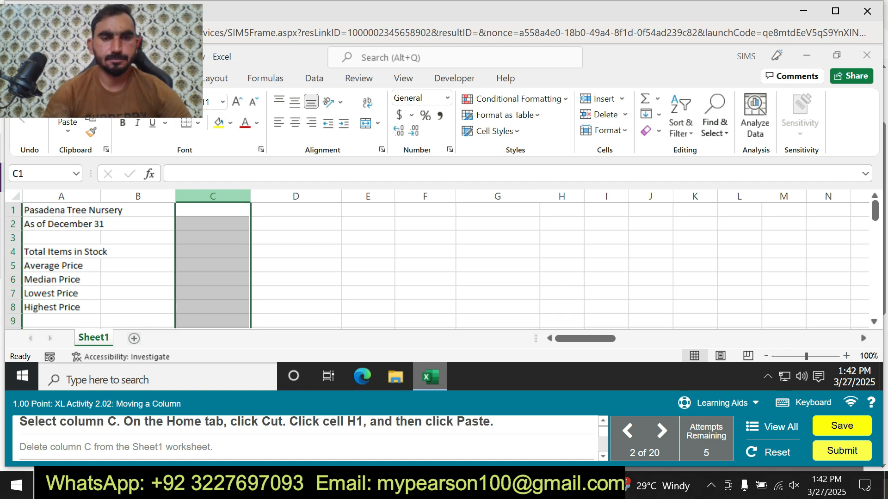
right_click(212, 196)
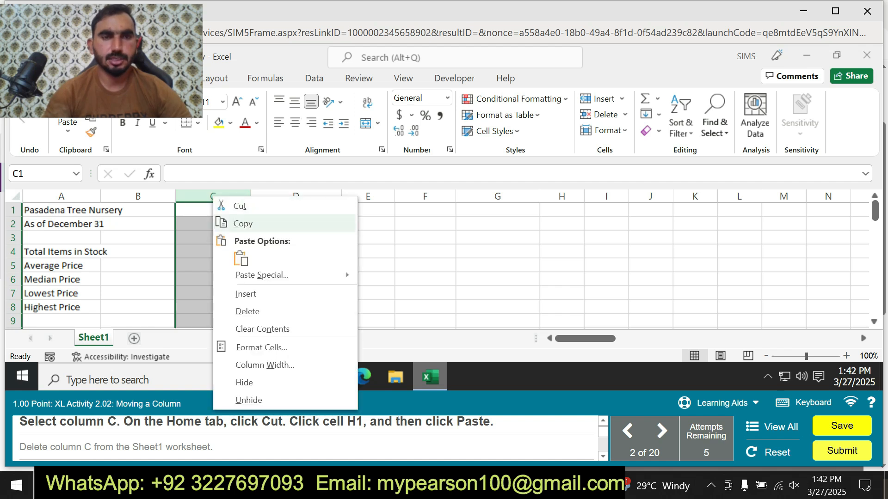
left_click(241, 205)
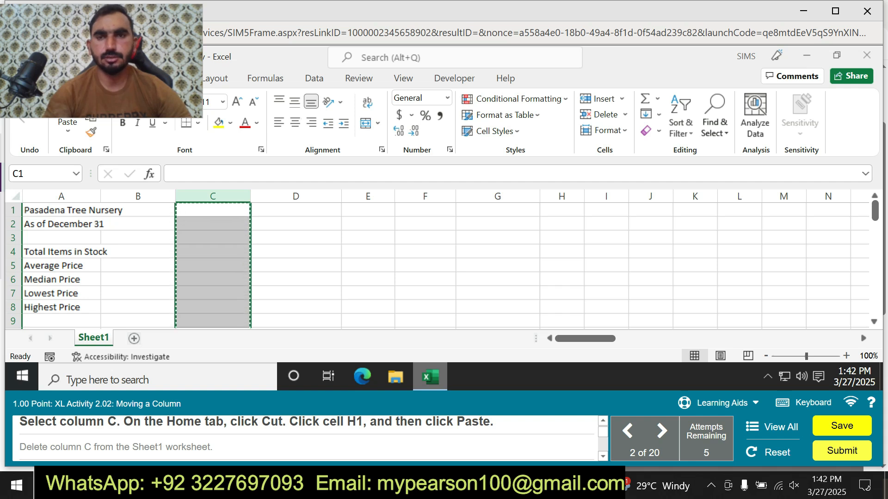
left_click(562, 210)
key("ctrl+v")
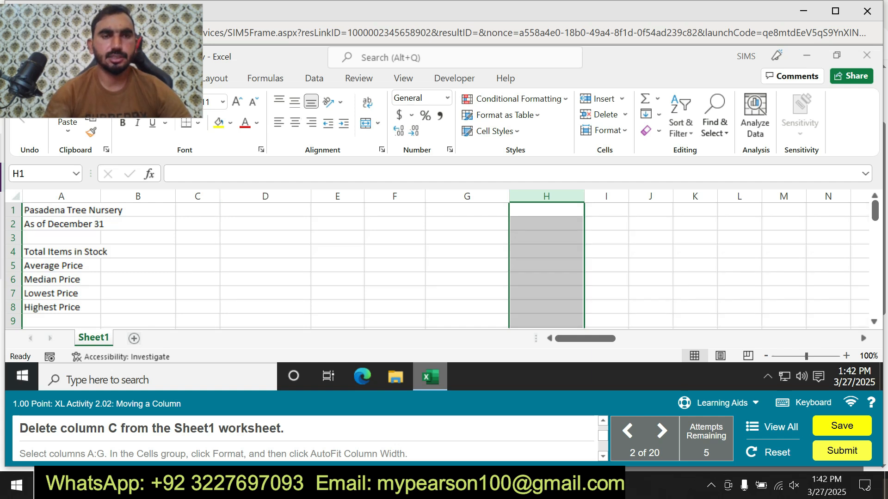
- Delete the empty column C from the Sheet1 worksheet
left_click(198, 196)
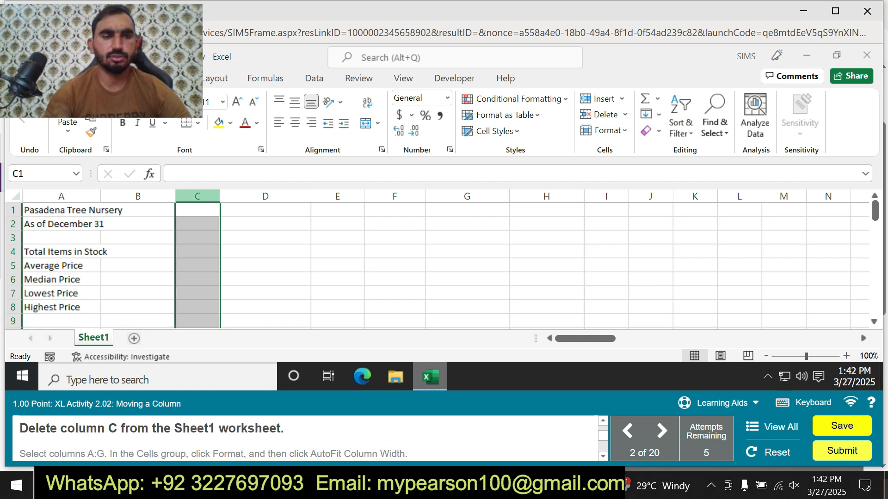
right_click(194, 196)
left_click(240, 305)
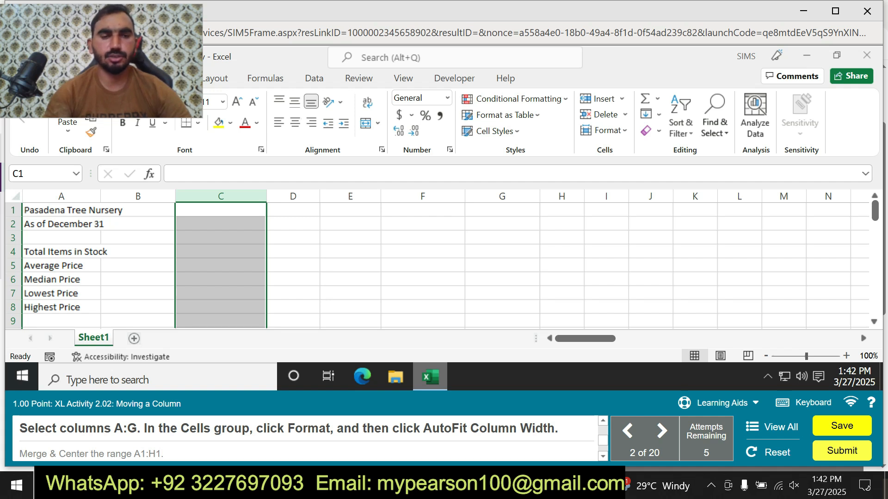
- AutoFit the column width of columns A:G
left_click_drag(69, 196, 504, 196)
left_click(605, 130)
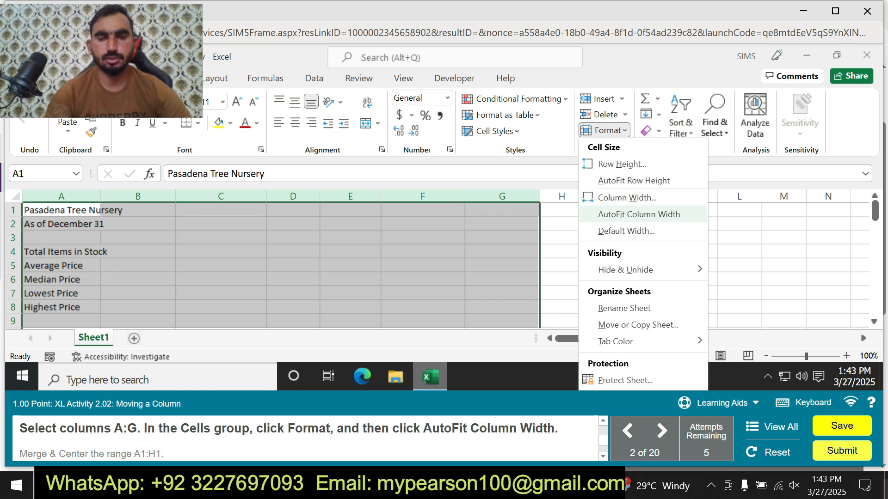
left_click(638, 215)
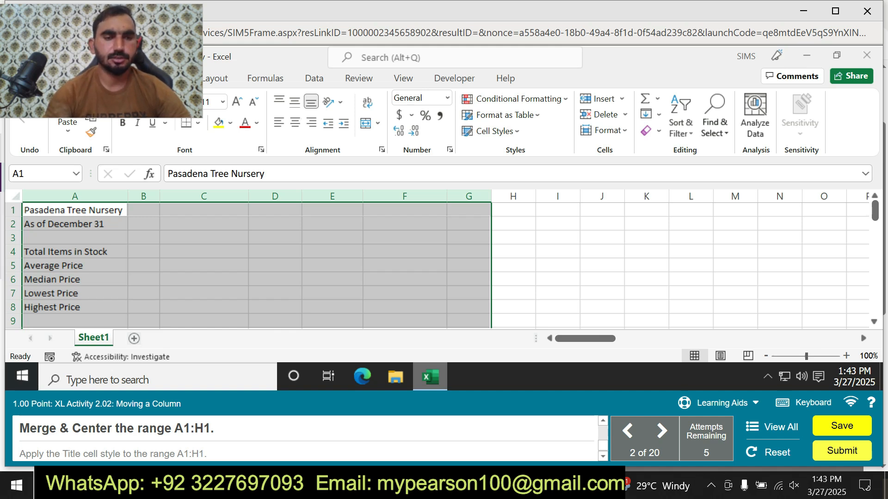
- Merge & Center the range A1:H1 and apply the Title cell style to it
left_click_drag(74, 210, 514, 210)
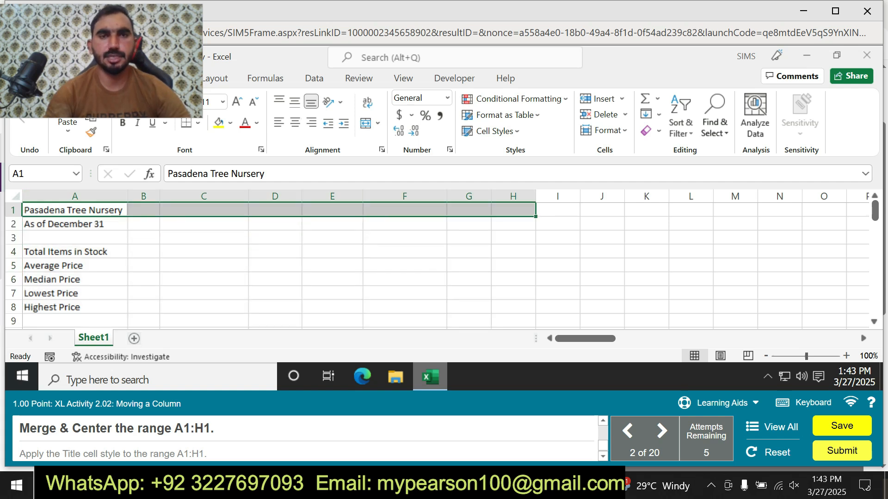
left_click(377, 123)
left_click(408, 139)
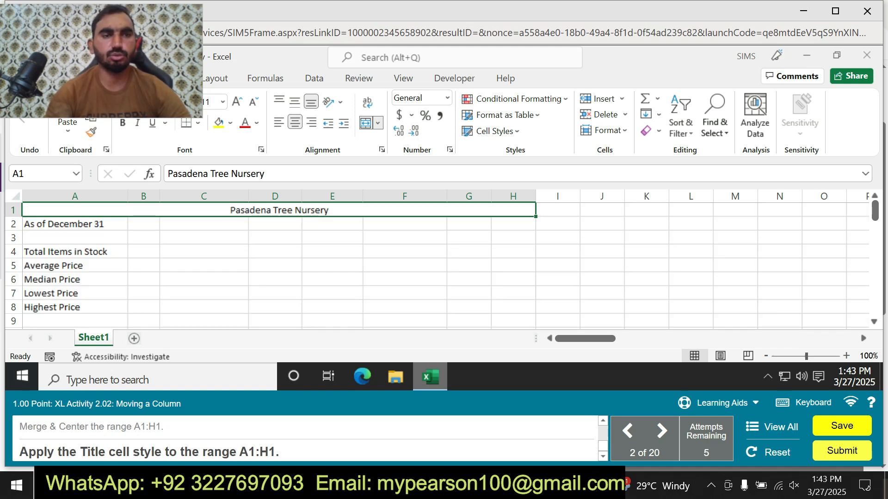
left_click(492, 132)
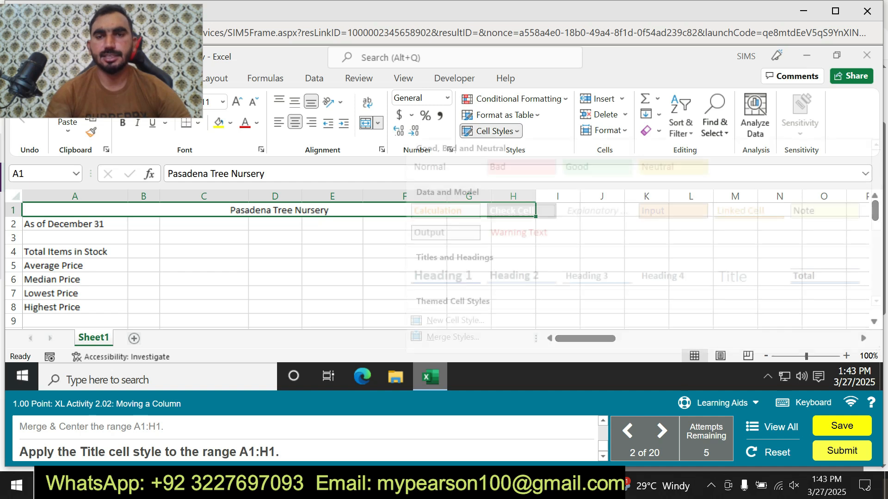
left_click(732, 277)
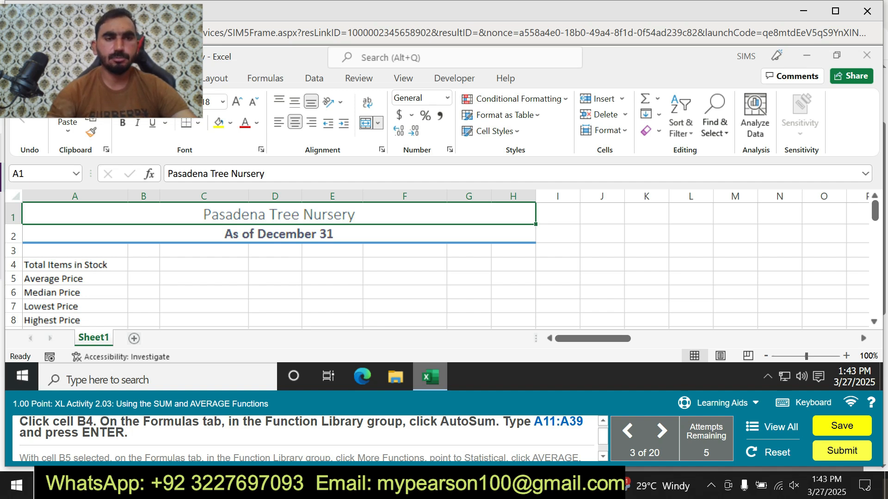
- Use AutoSum in cell B4 to enter the total items in stock as =SUM(A11:A39)
left_click(144, 250)
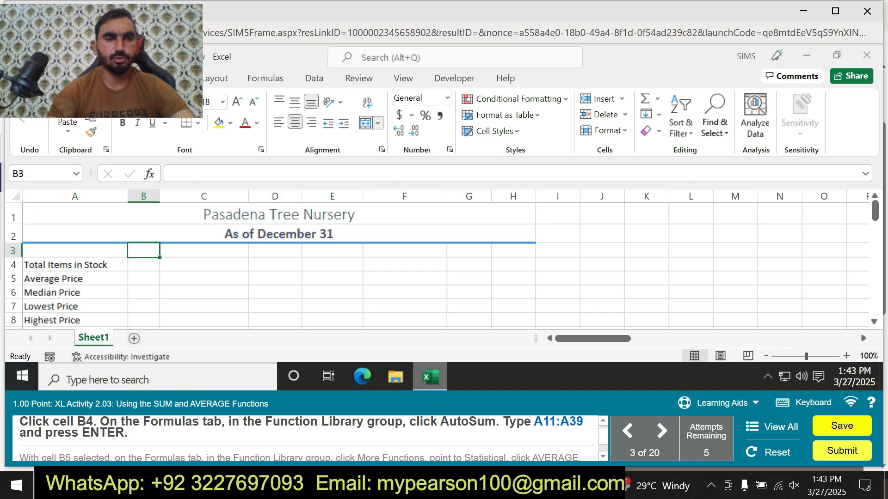
left_click(143, 265)
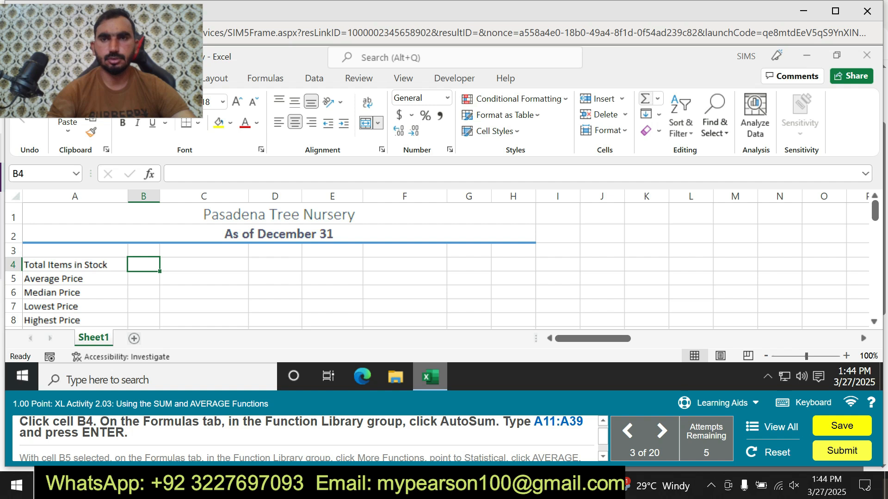
left_click(645, 98)
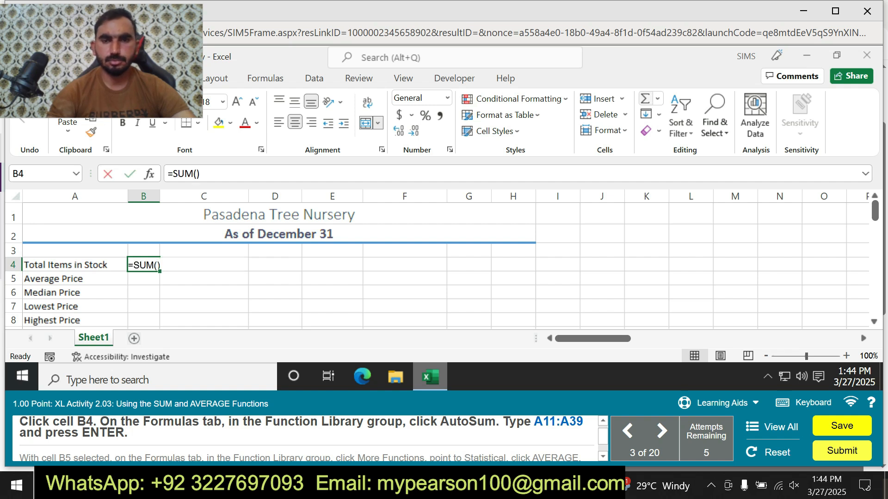
type("A")
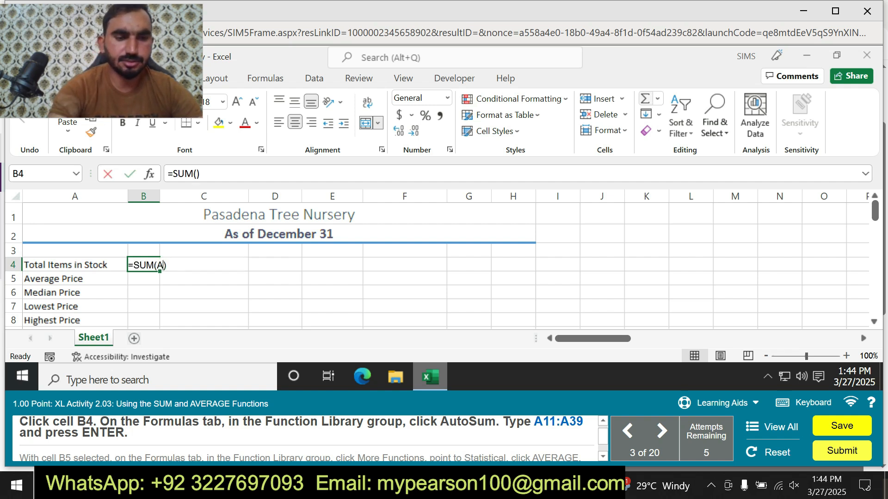
type("11:A39")
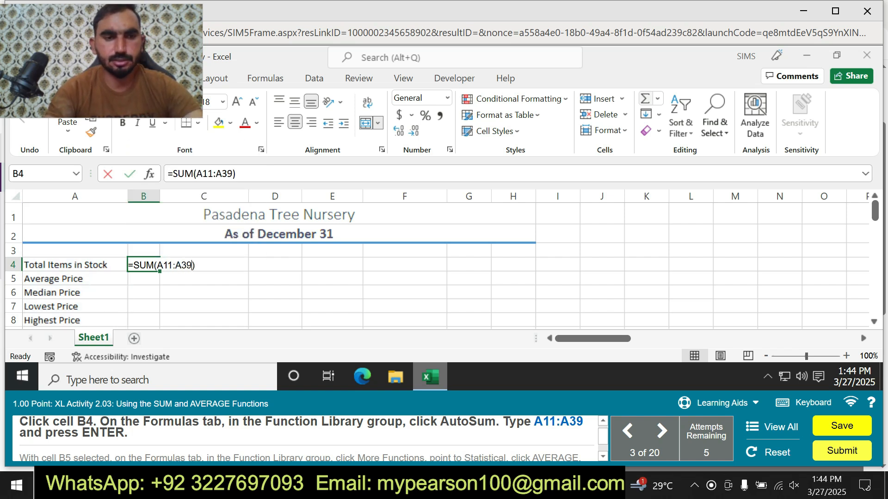
key("Return")
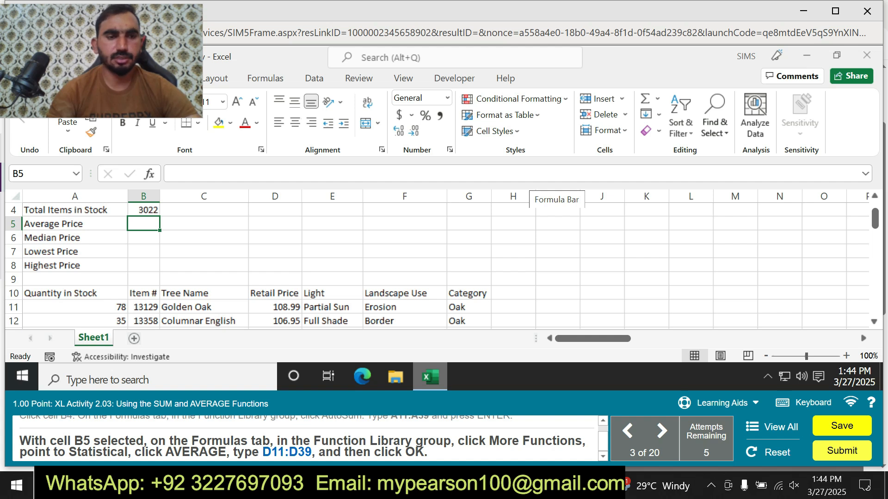
- Enter the average price formula =AVERAGE(D11:D39) in cell B5
type("=AVER")
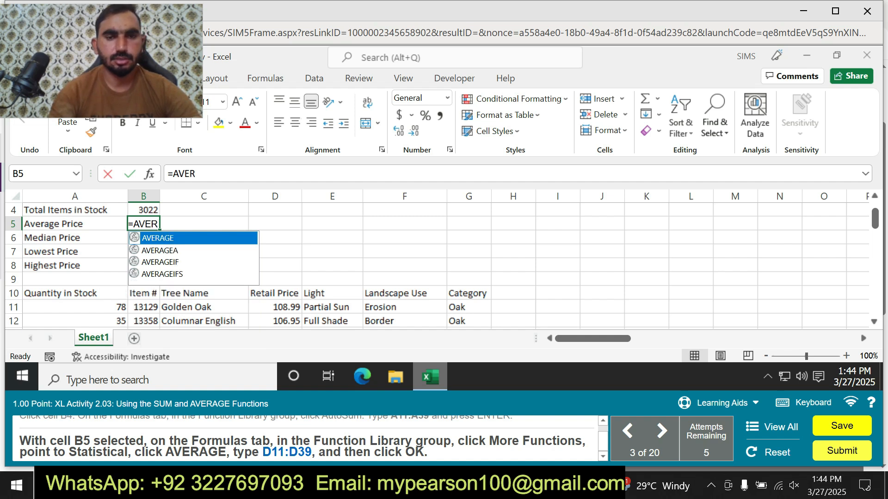
key("Tab")
type("D1l:")
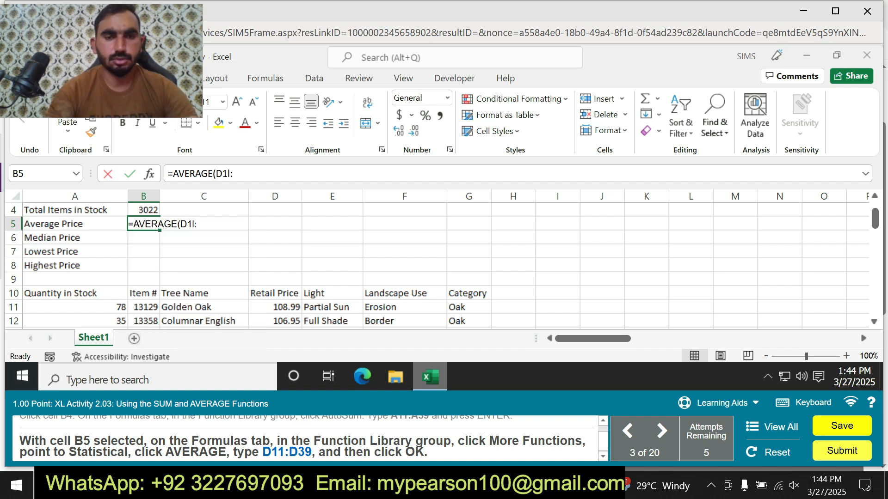
key("BackSpace")
key("BackSpace")
type("1")
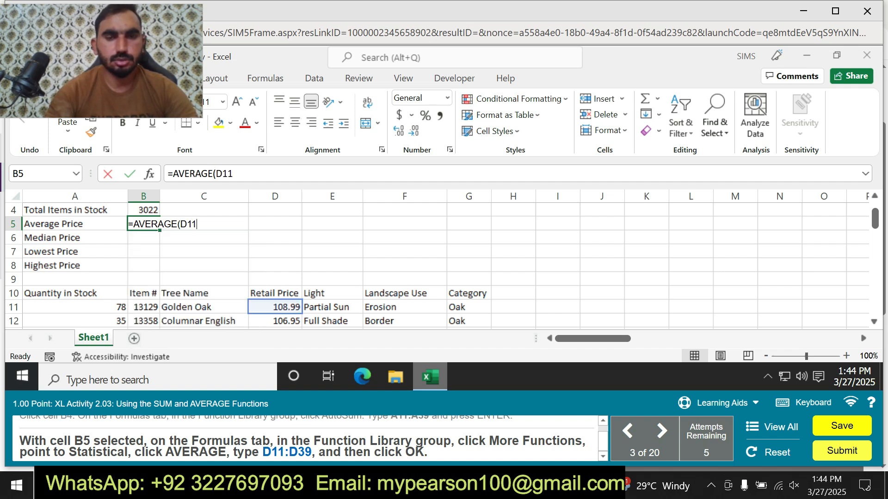
type(":")
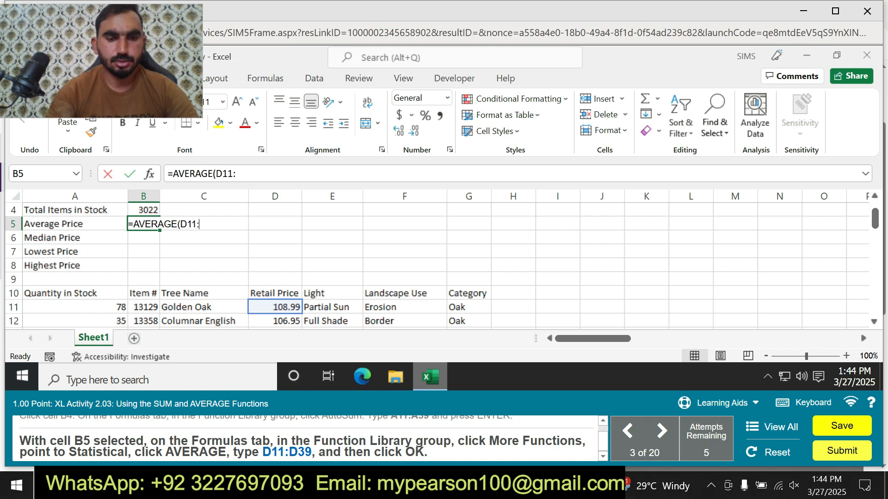
type("D")
type("39)")
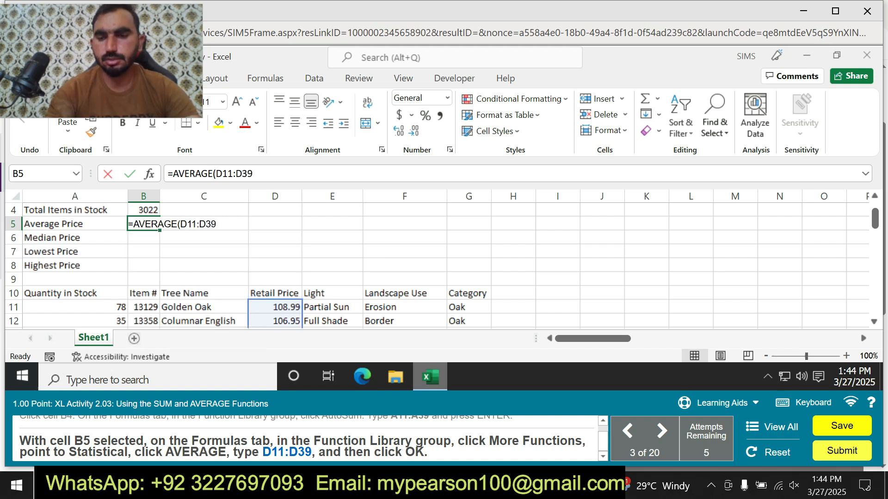
key("Return")
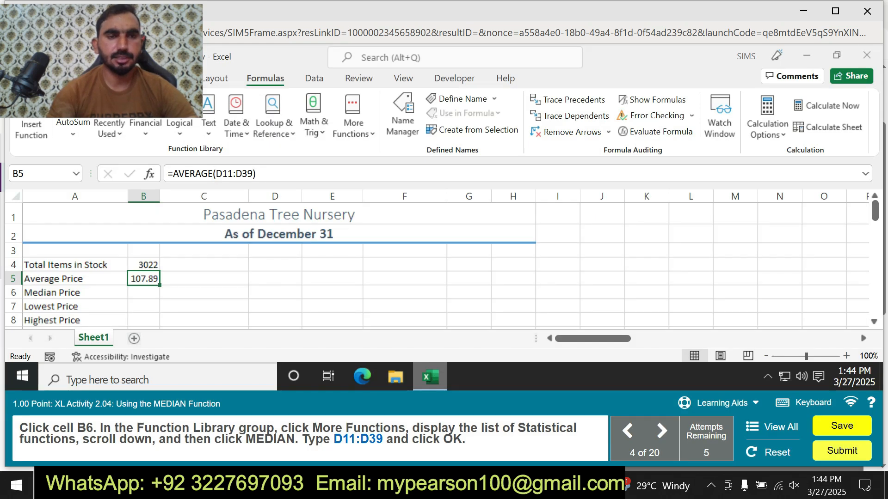
left_click(144, 293)
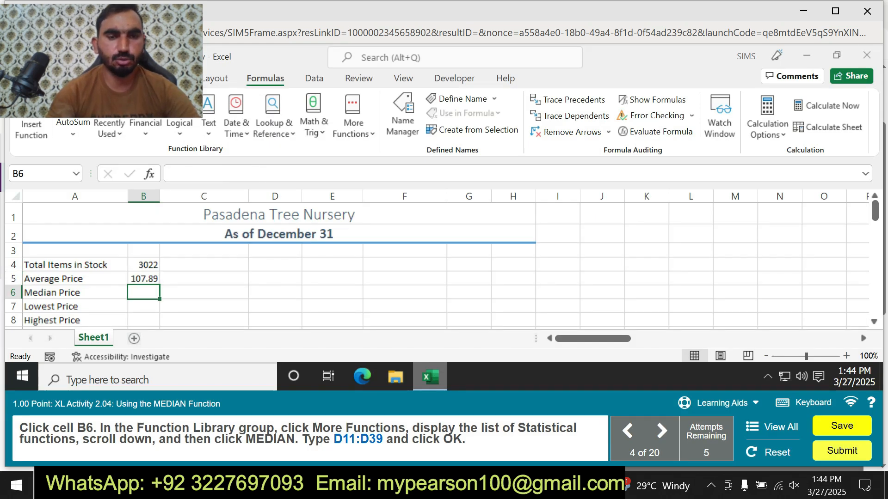
type("=")
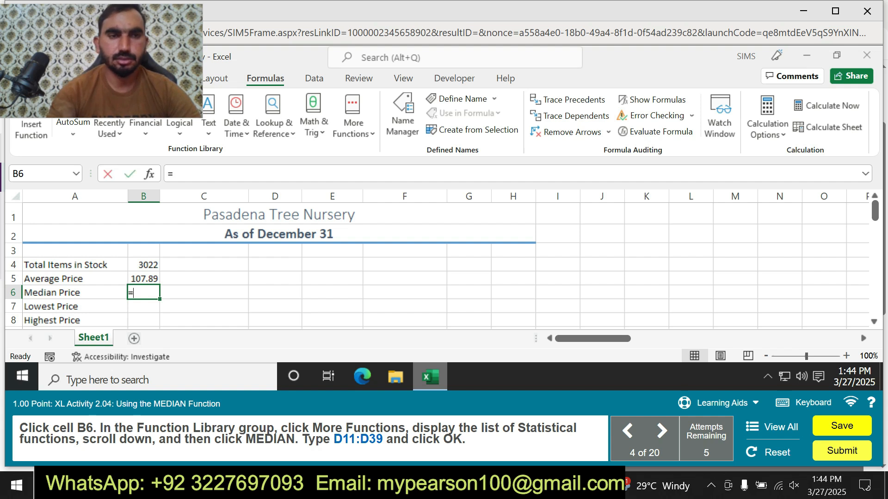
type("MED")
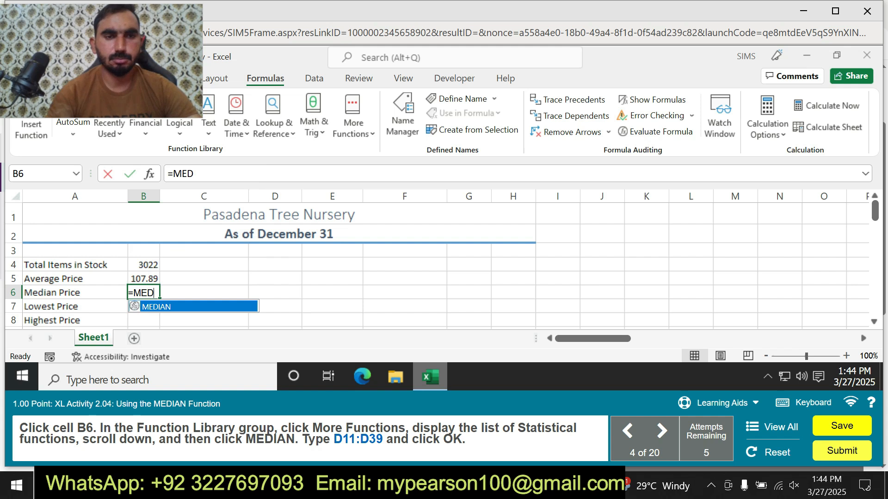
left_click(143, 320)
- Enter the median price formula =MEDIAN(D11:D39) in cell B6
left_click(143, 293)
type("=MED")
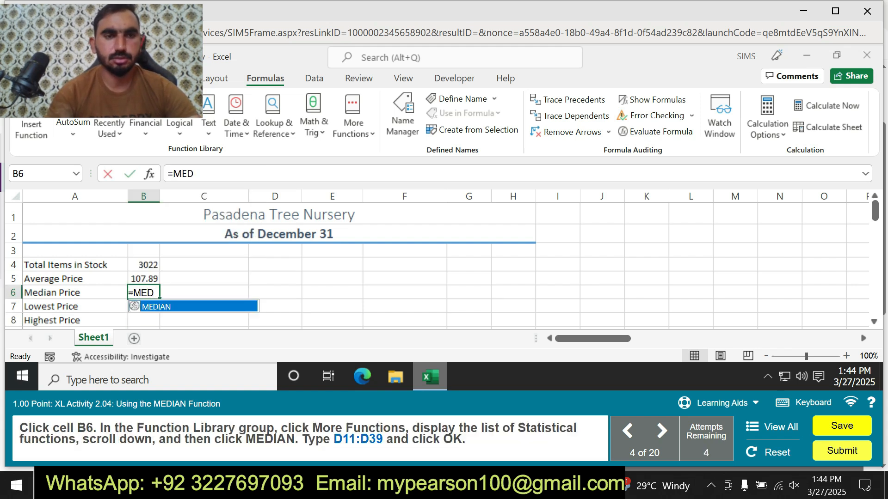
key("Tab")
type("D11:D")
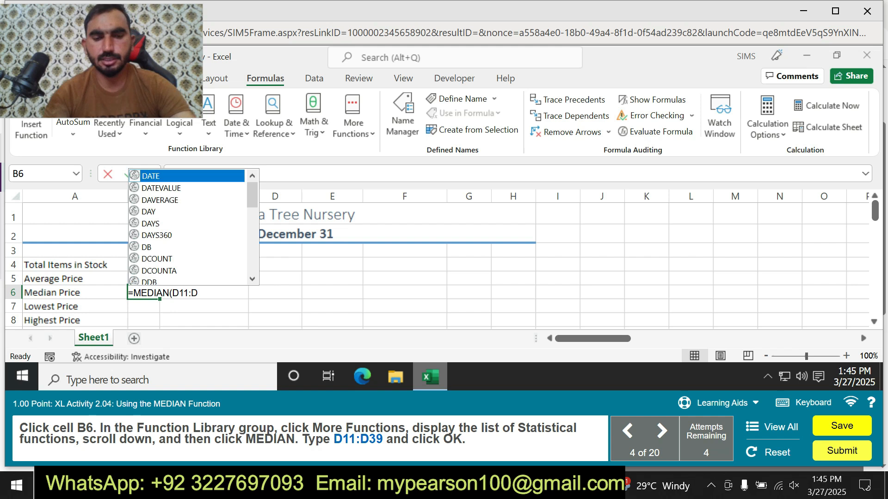
type("39)")
key("Return")
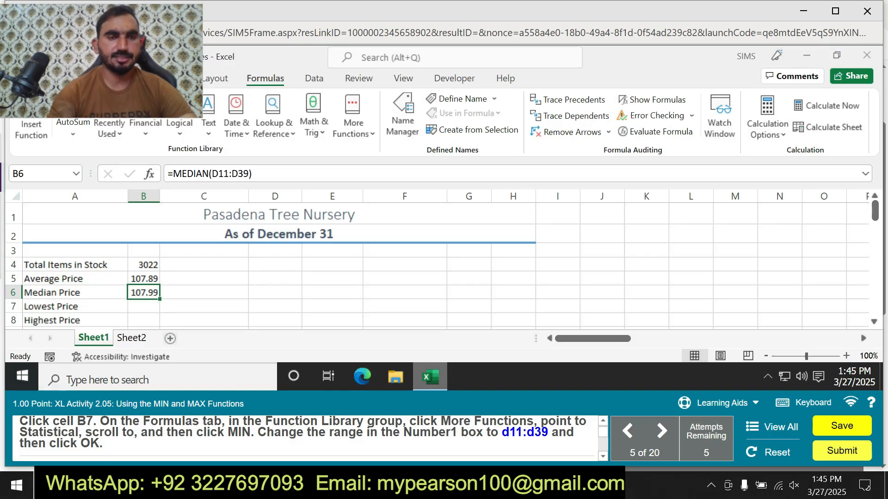
- Enter the lowest price formula =MIN(D11:D39) in cell B7
left_click(144, 306)
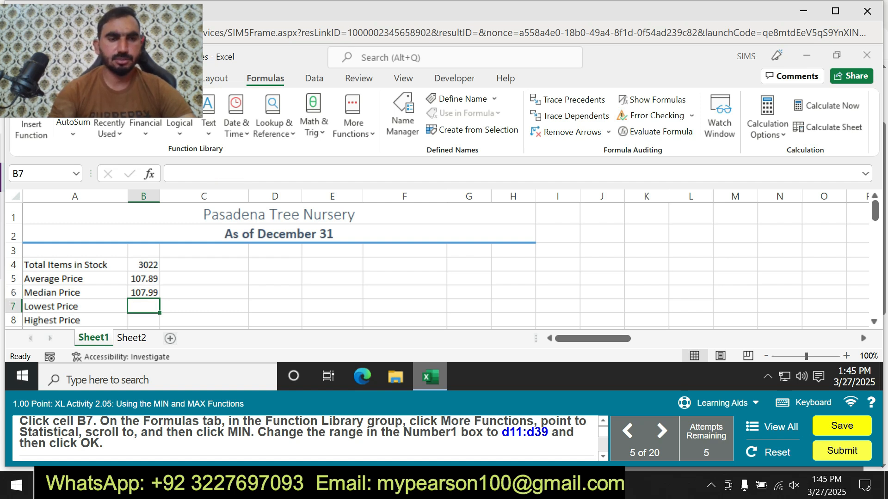
type("=MIN")
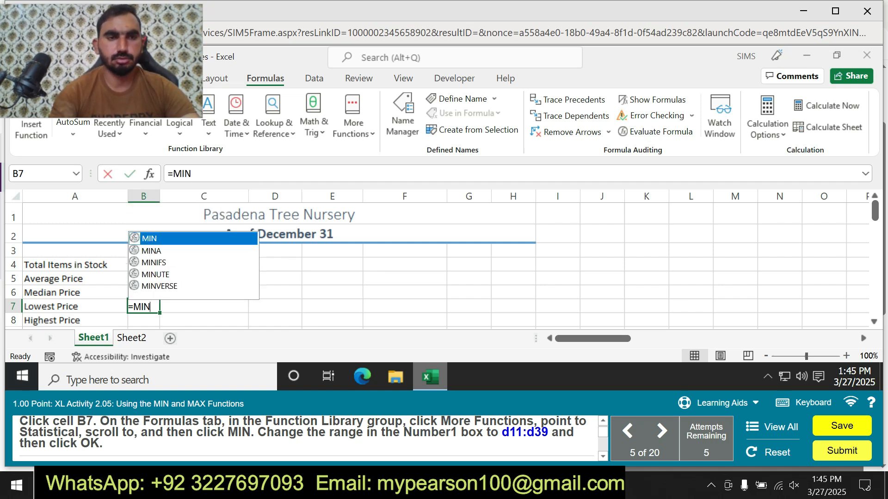
type("(")
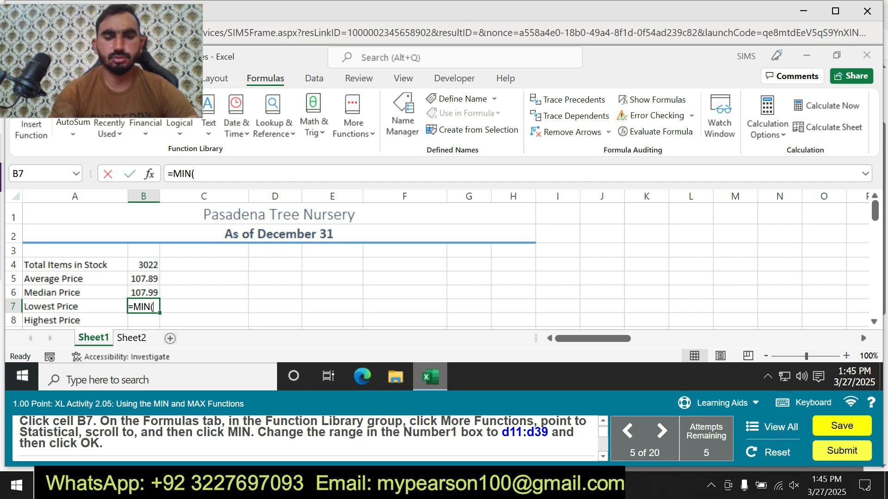
type("D11:")
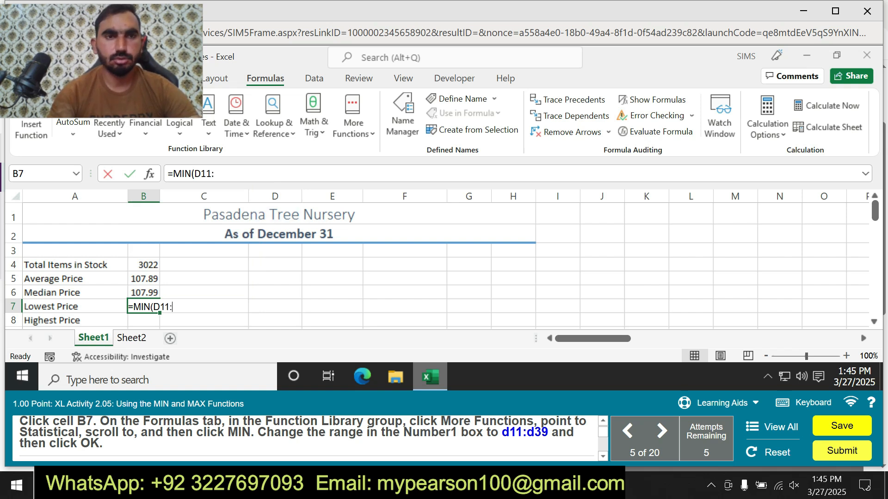
type("D39")
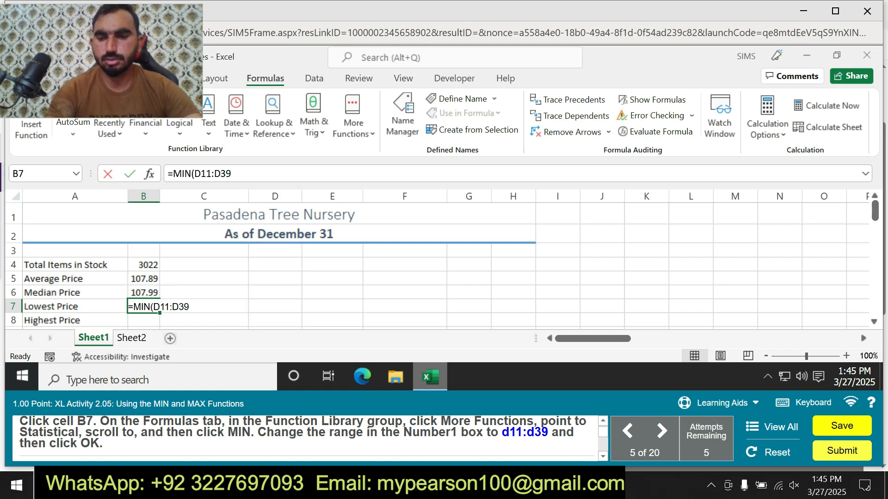
key("Return")
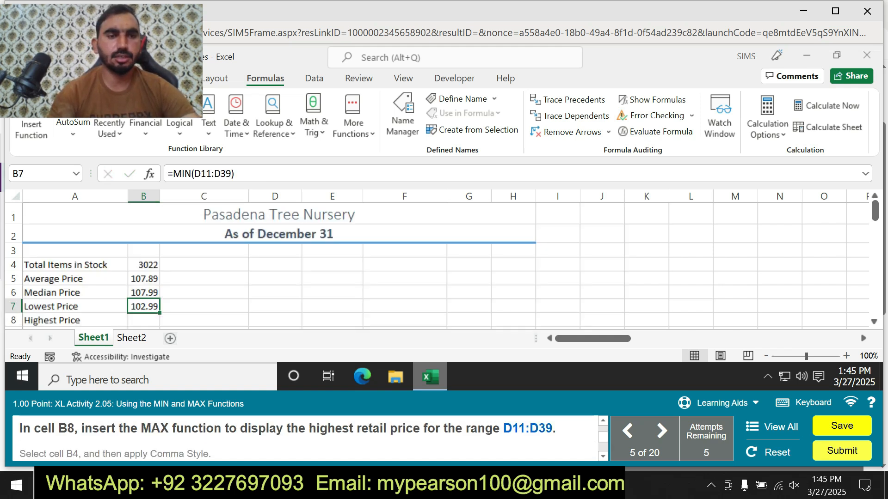
- Enter the highest price formula =MAX(D11:D39) in cell B8
left_click(143, 320)
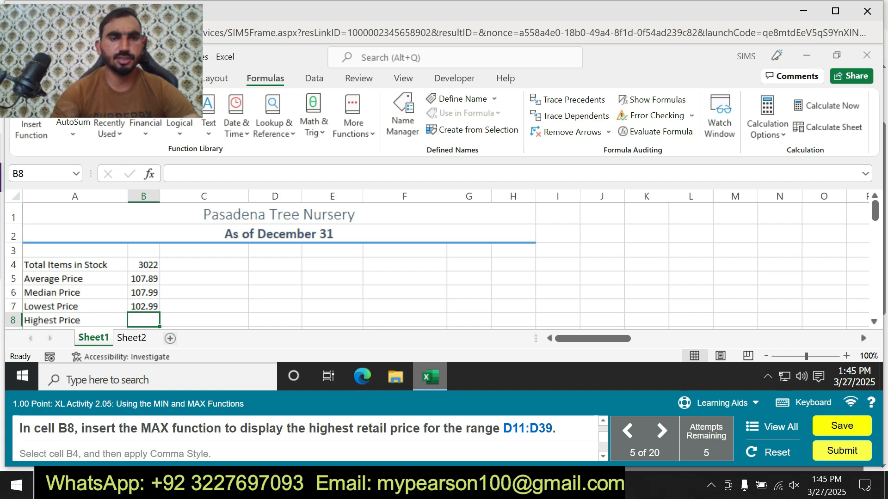
type("=")
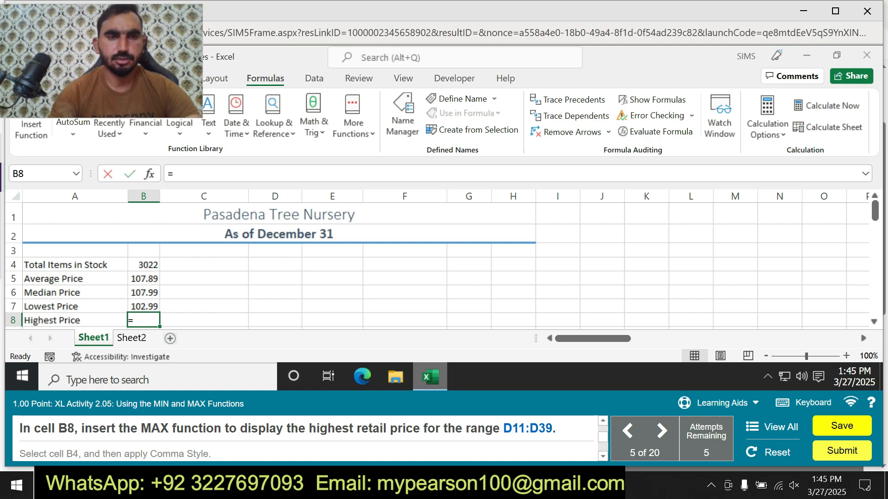
type("MAX")
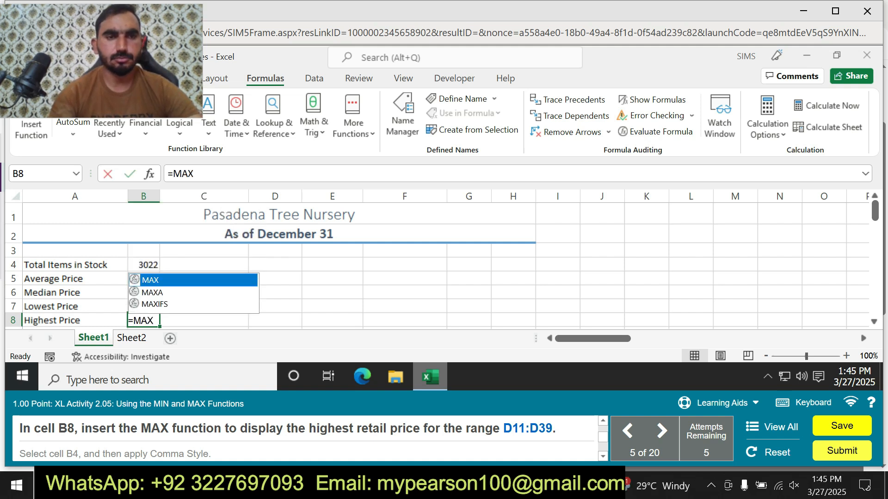
type("(D11:")
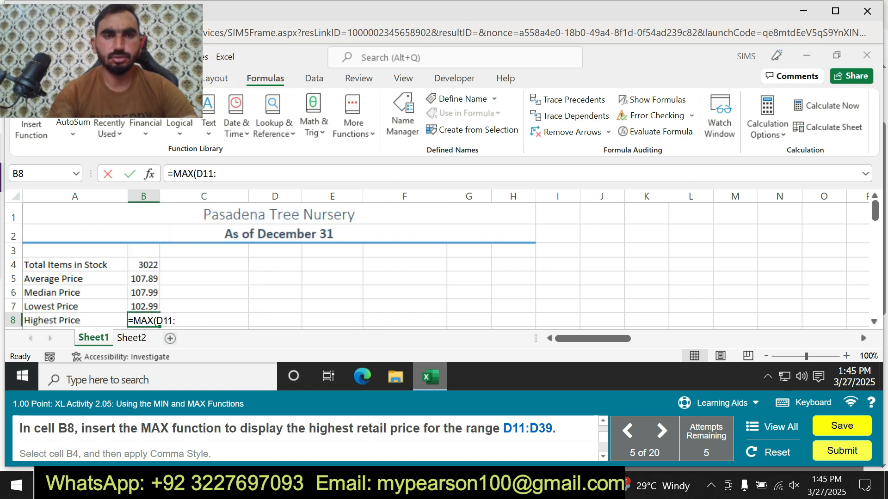
type("D")
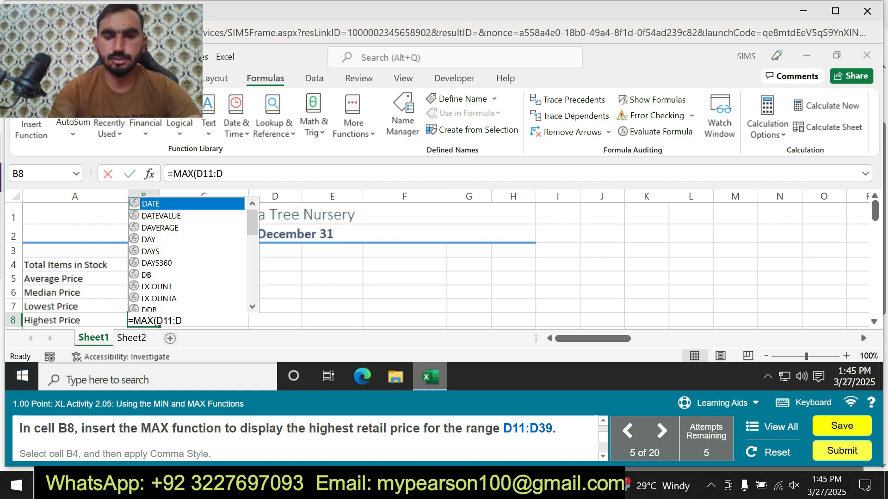
type("39)")
key("Return")
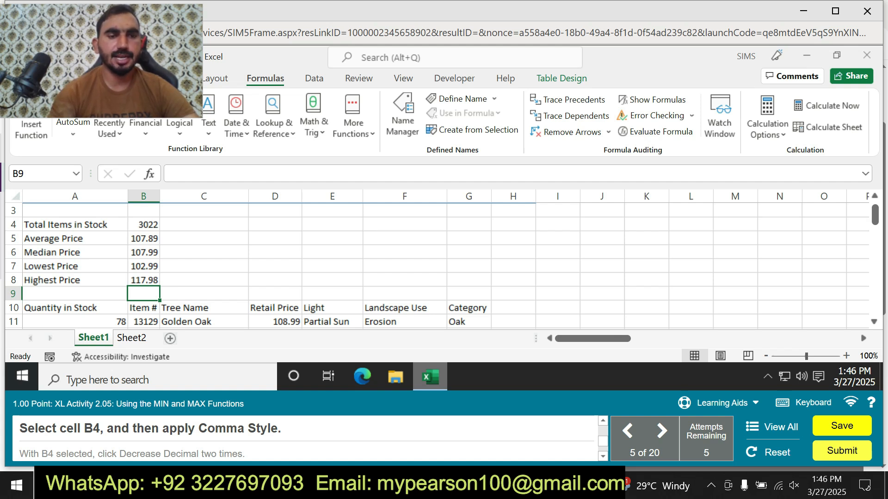
- Select cell B4, which holds the total items in stock
left_click(143, 224)
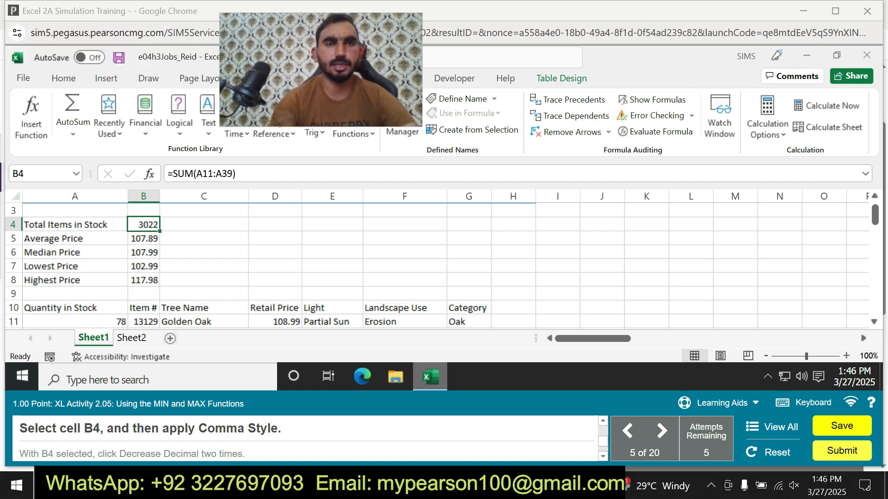
left_click(63, 79)
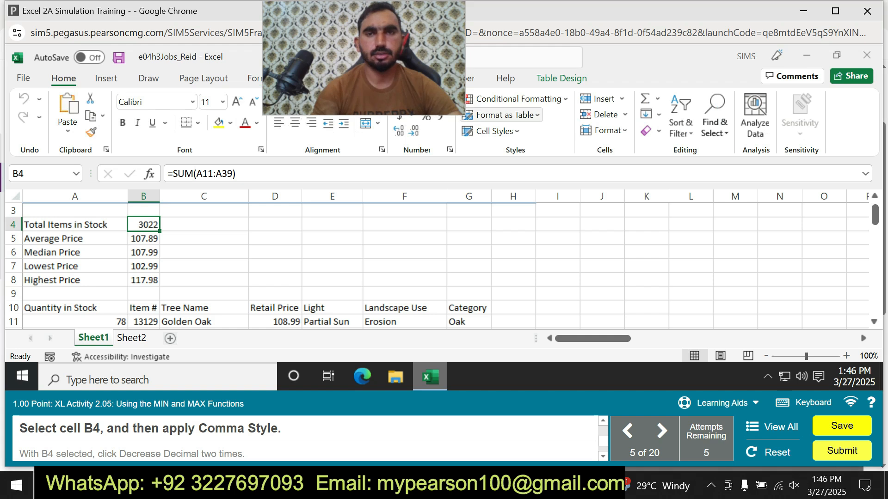
left_click(492, 131)
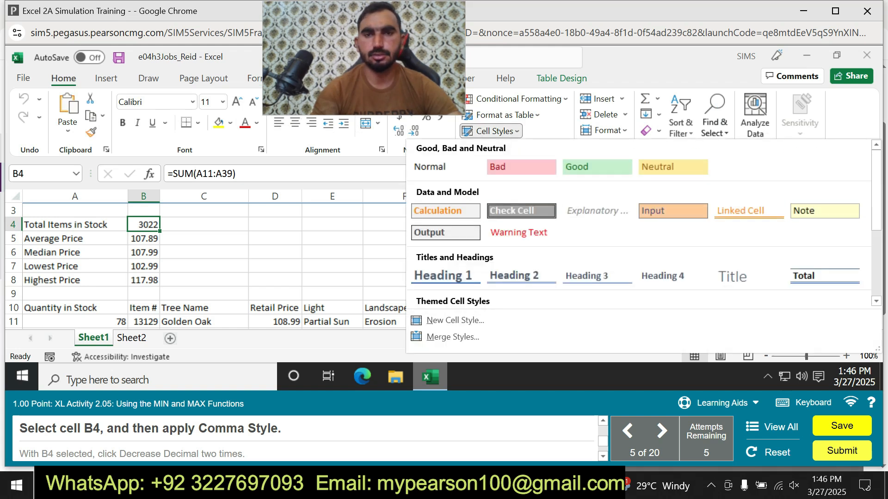
key("Escape")
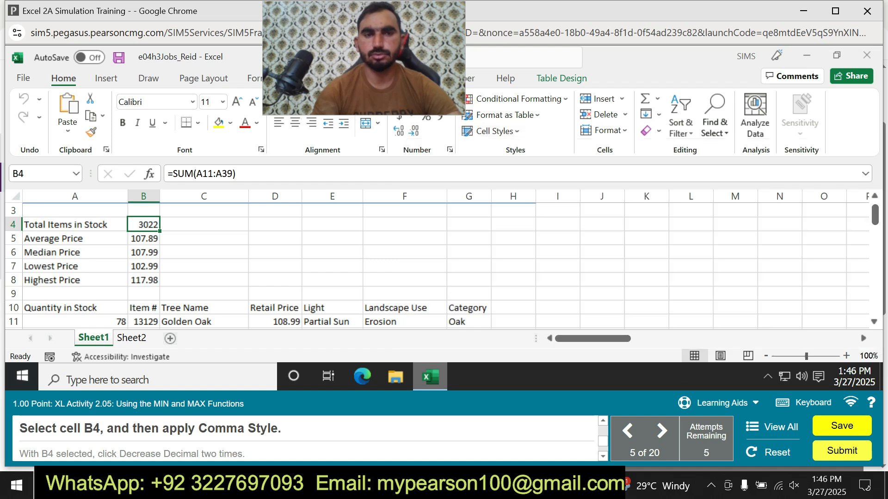
left_click(491, 131)
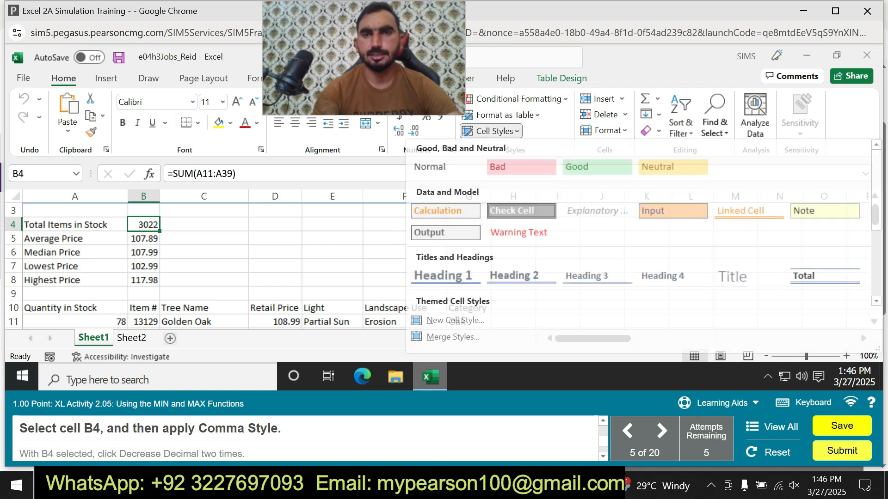
scroll(521, 296, "down", 3)
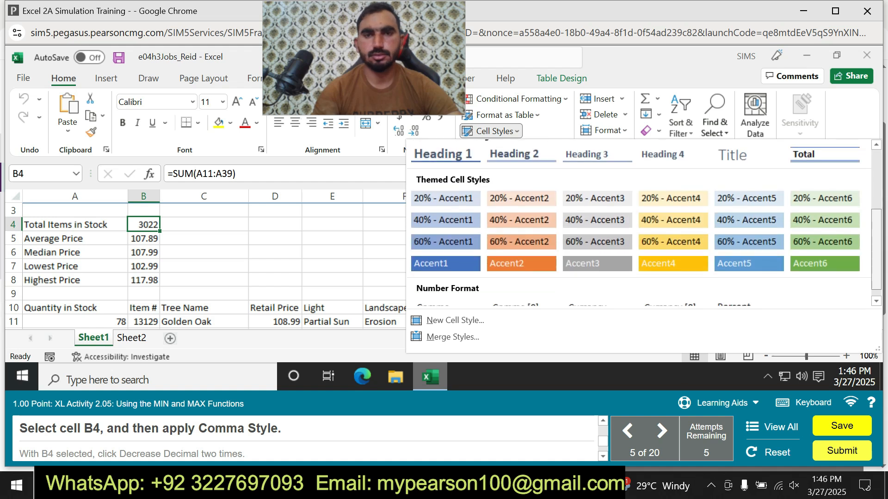
left_click(444, 295)
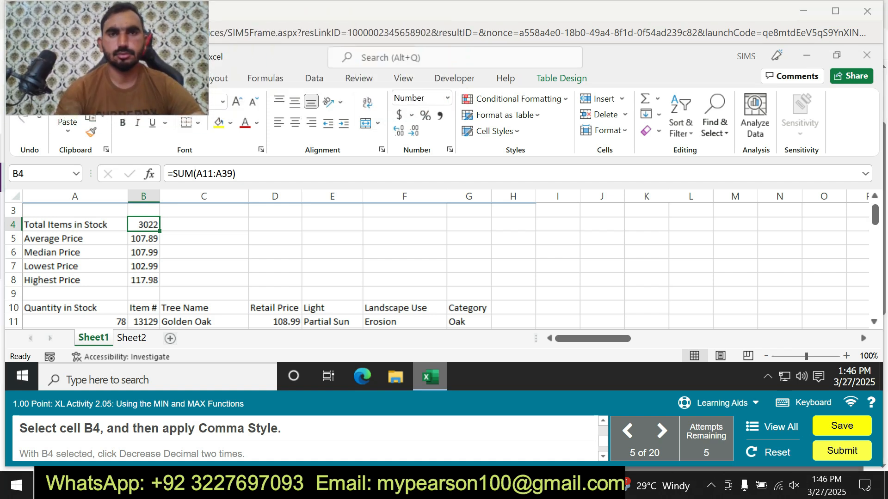
- Apply Comma Style to cell B4 and remove its two decimal places
left_click(441, 115)
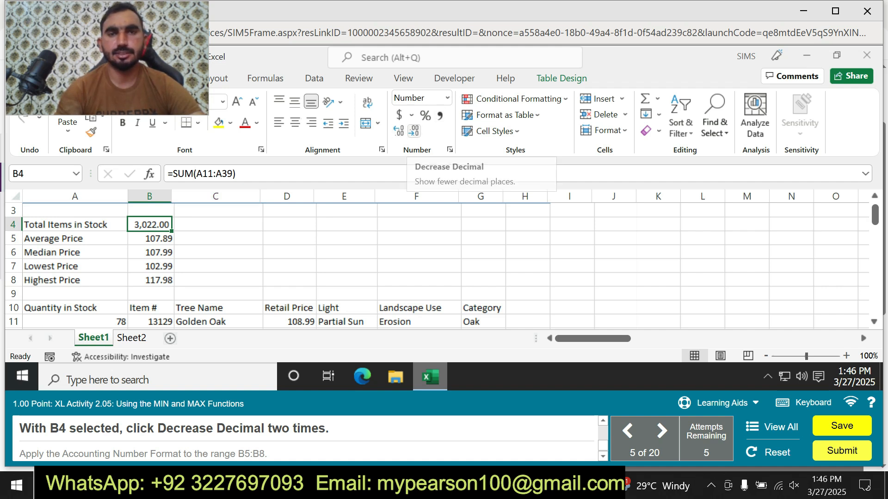
left_click(414, 131)
left_click(413, 131)
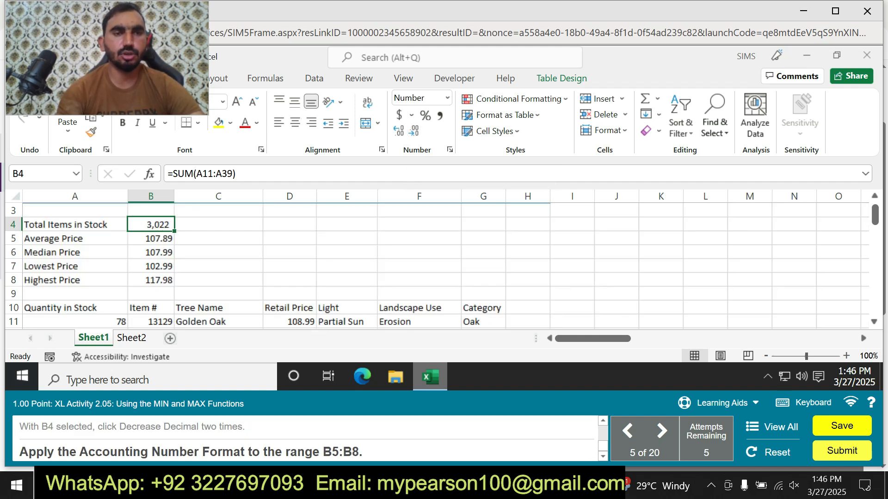
- Try to apply the Accounting Number Format to the range B4:B8
key("shift+Down")
key("shift+Down")
key("shift+Down")
key("shift+Down")
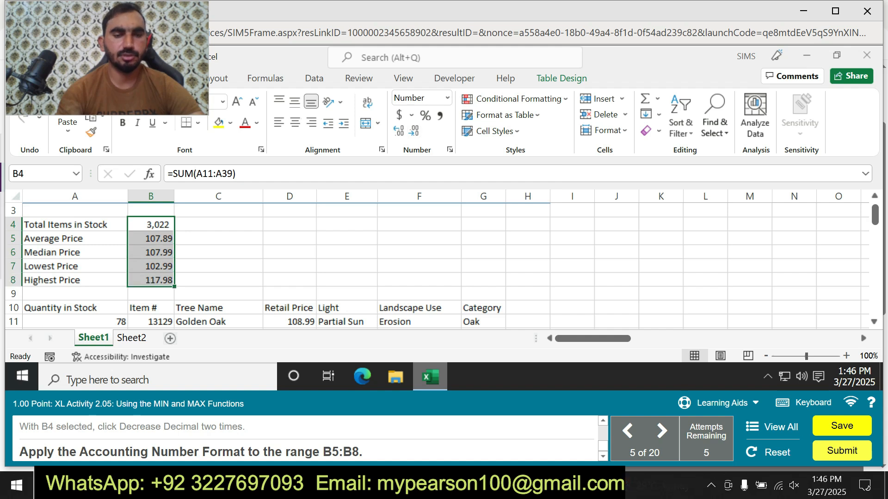
left_click(399, 115)
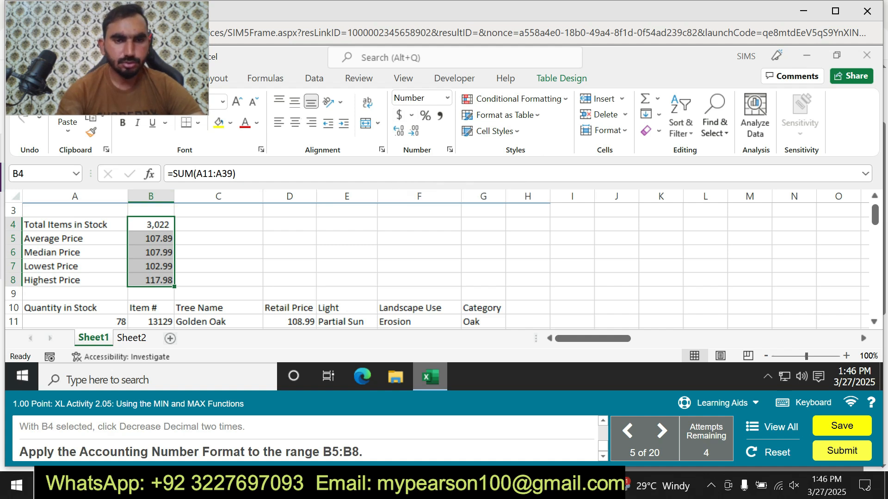
- Apply the Accounting Number Format to the price statistics in the range B5:B8
left_click(218, 253)
left_click_drag(151, 238, 151, 280)
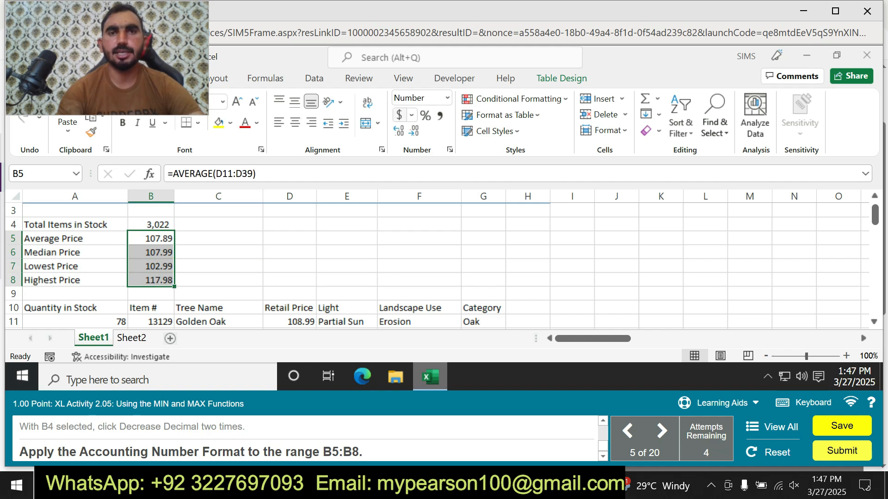
left_click(399, 115)
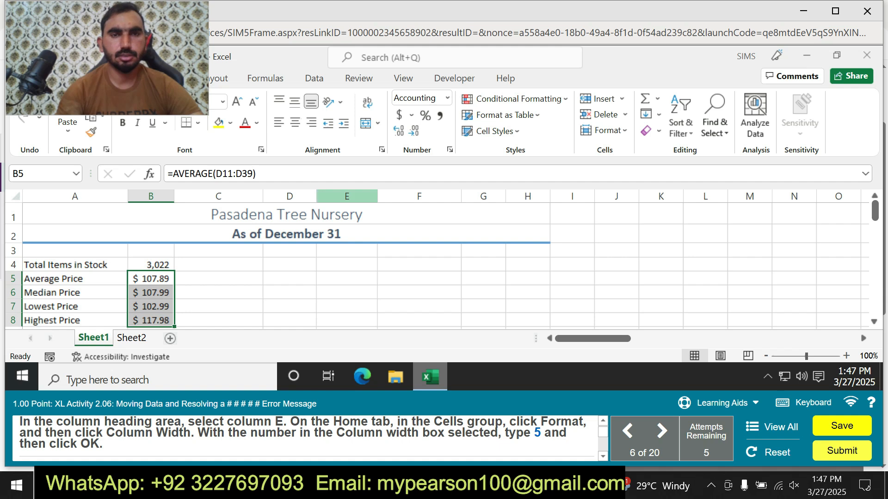
- Set the width of column E to 5
left_click(347, 197)
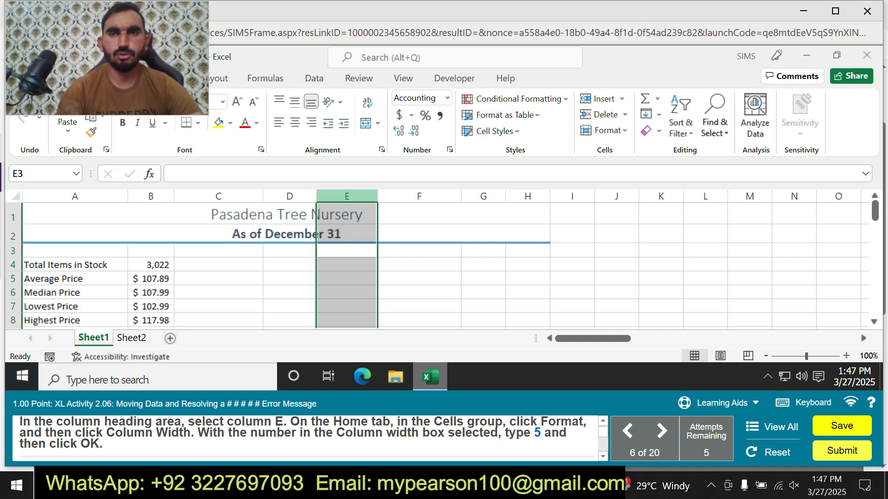
left_click(604, 130)
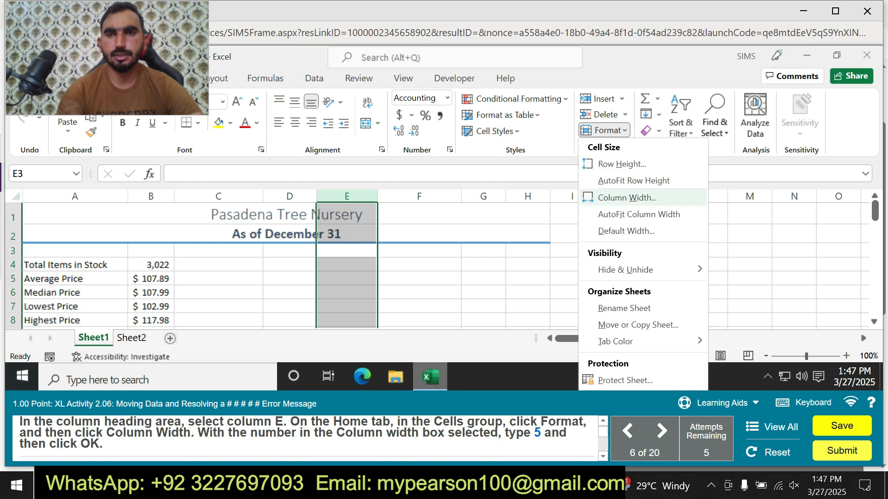
left_click(627, 198)
type("5")
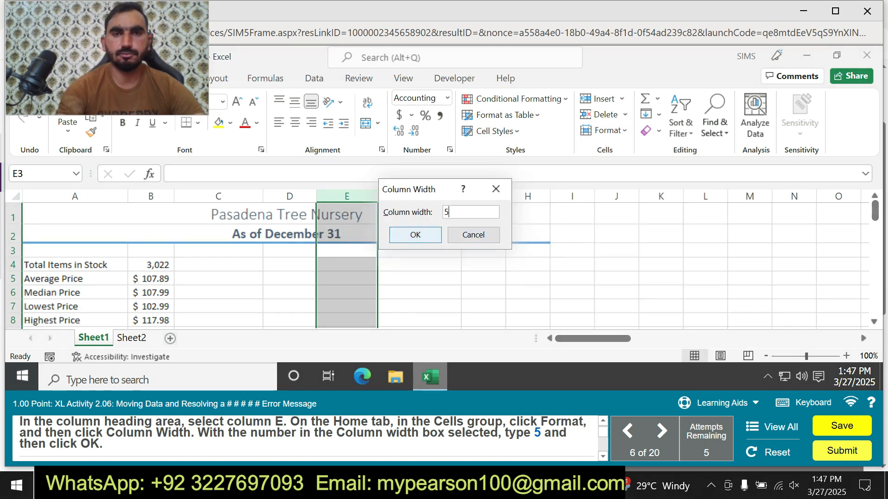
key("Return")
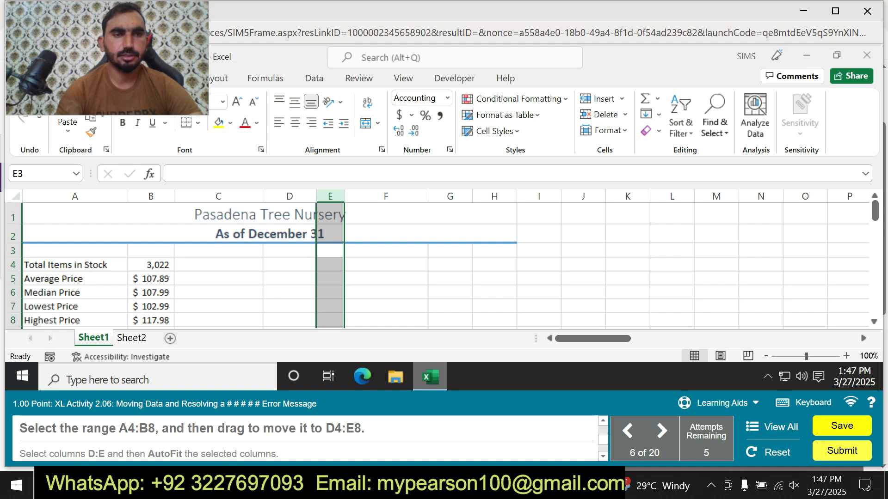
- Move the statistics labels and values from the range A4:B8 to D4:E8
left_click_drag(74, 264, 296, 265)
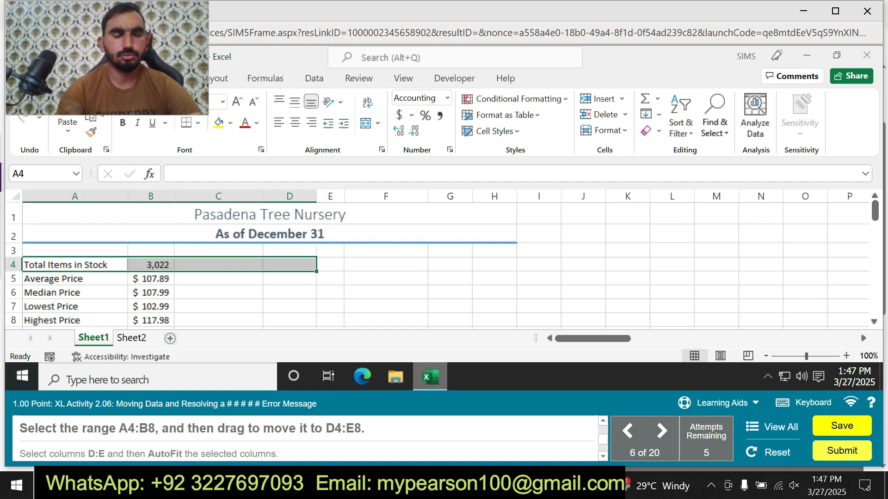
left_click_drag(296, 265, 153, 320)
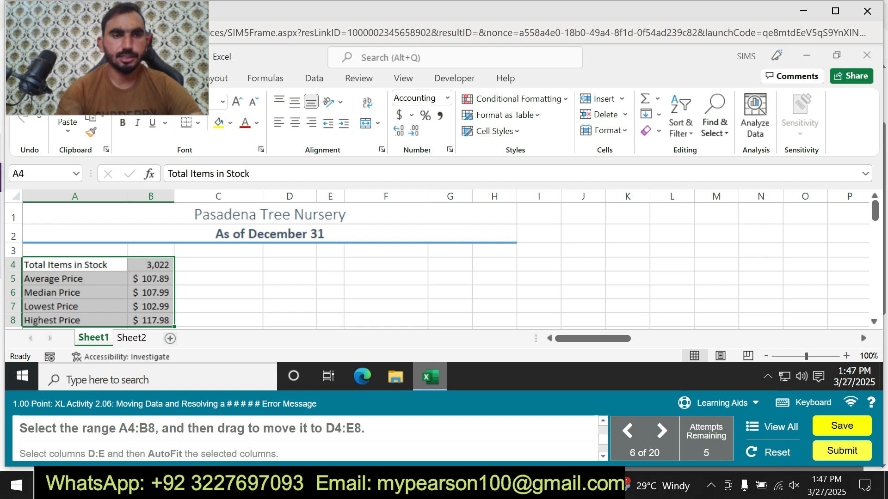
left_click_drag(174, 266, 344, 266)
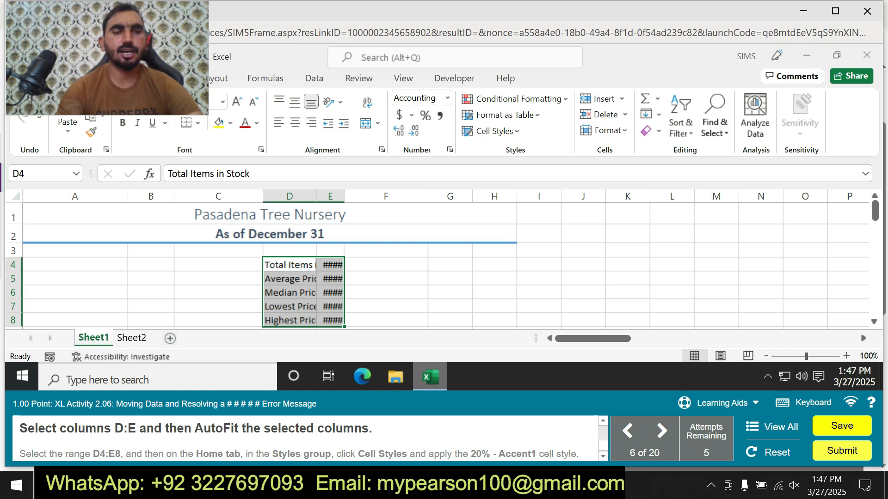
- AutoFit the widths of columns D and E to the moved statistics
left_click(330, 196)
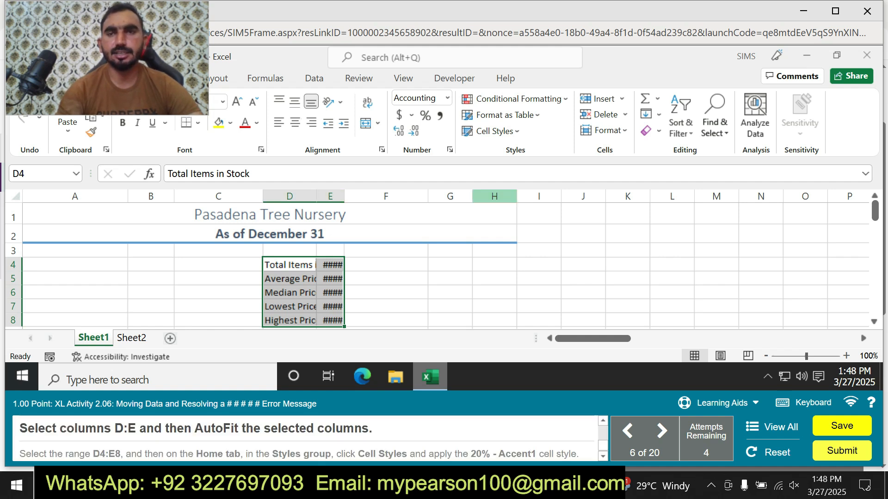
left_click(604, 130)
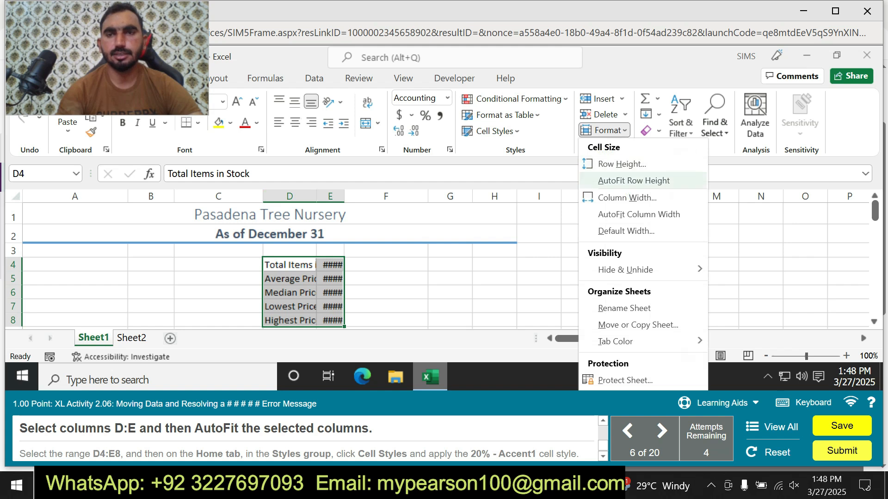
left_click(639, 214)
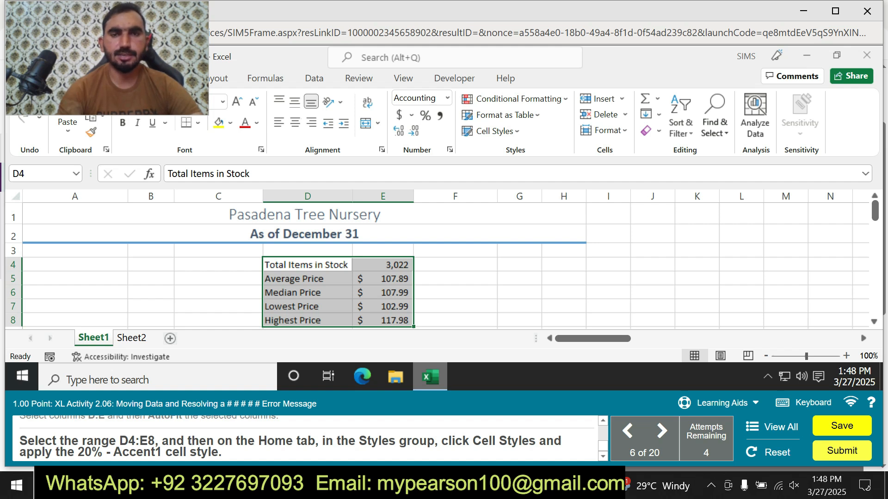
- Apply the 20% - Accent1 cell style to the range D4:E8
left_click(492, 131)
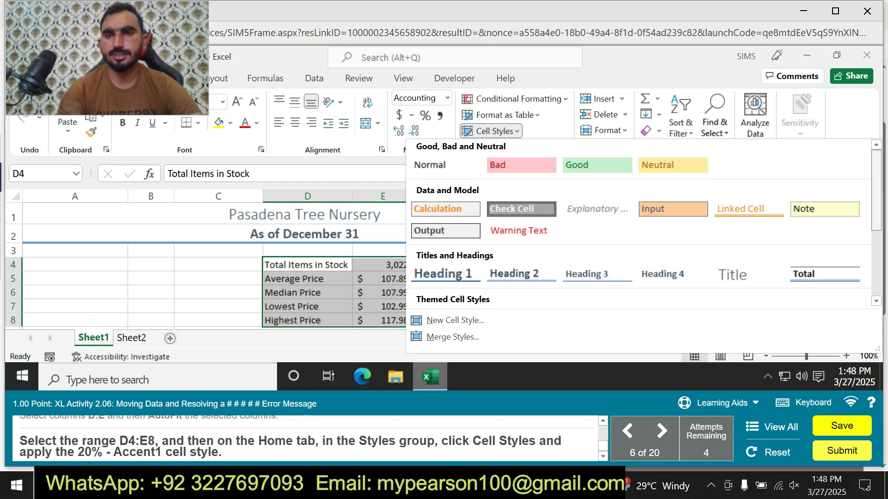
scroll(645, 222, "down", 3)
left_click(445, 203)
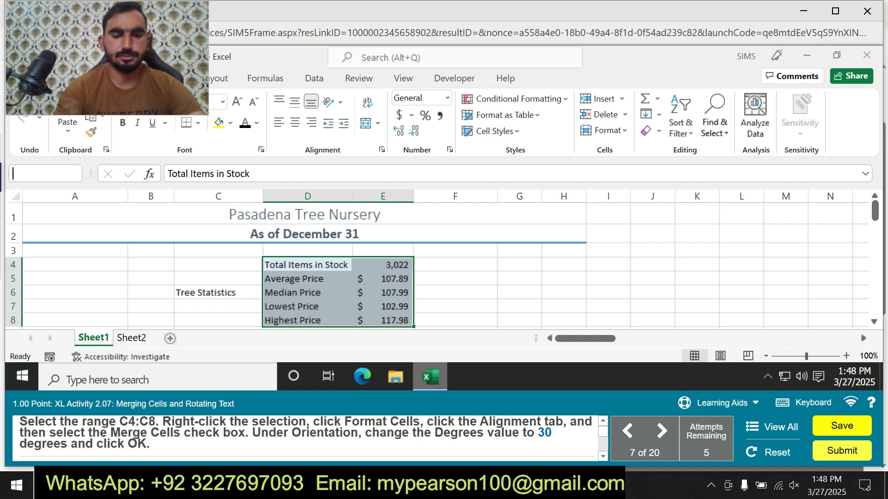
- Merge and center the range C4:C8 containing the Tree Statistics label
type("C4:")
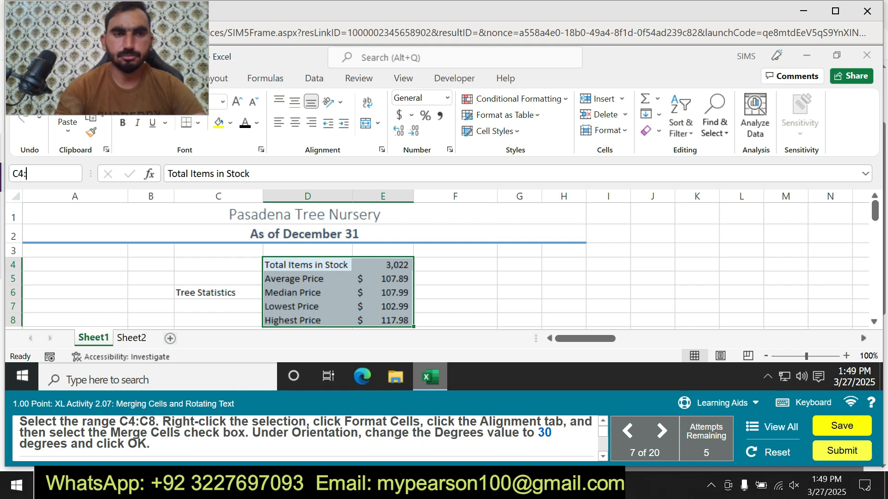
type("C87")
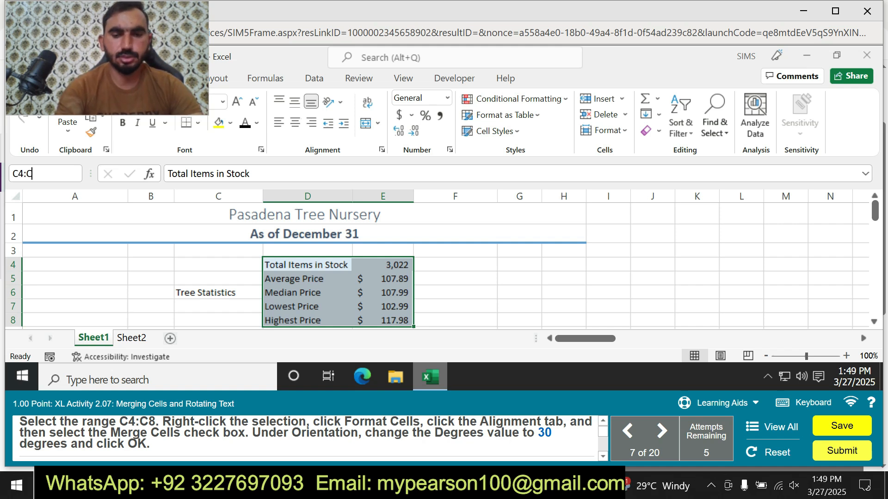
key("BackSpace")
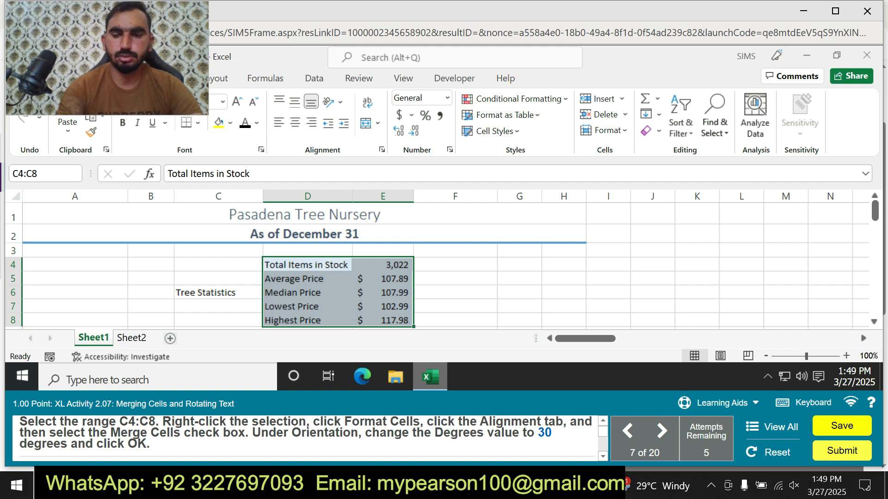
key("Return")
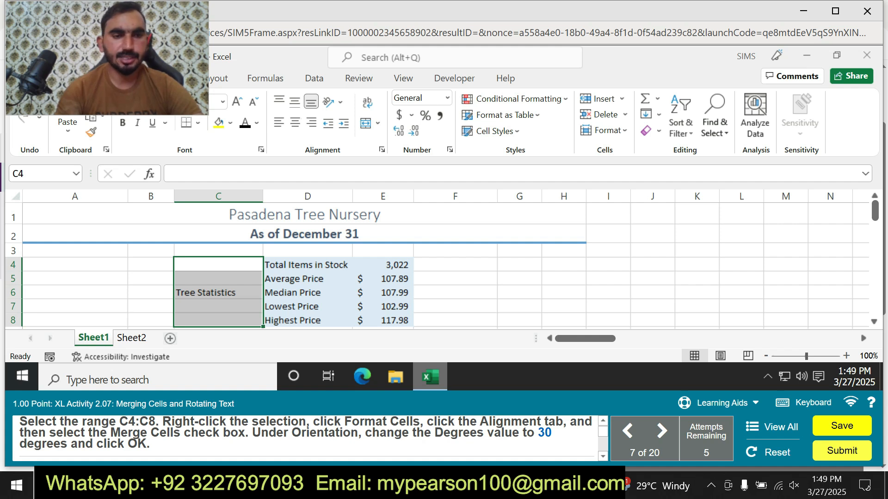
left_click(378, 123)
left_click(410, 138)
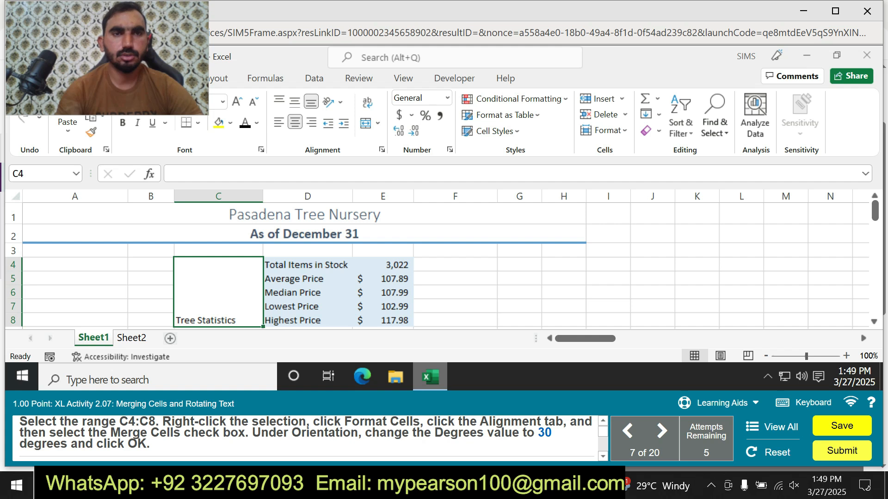
left_click(203, 78)
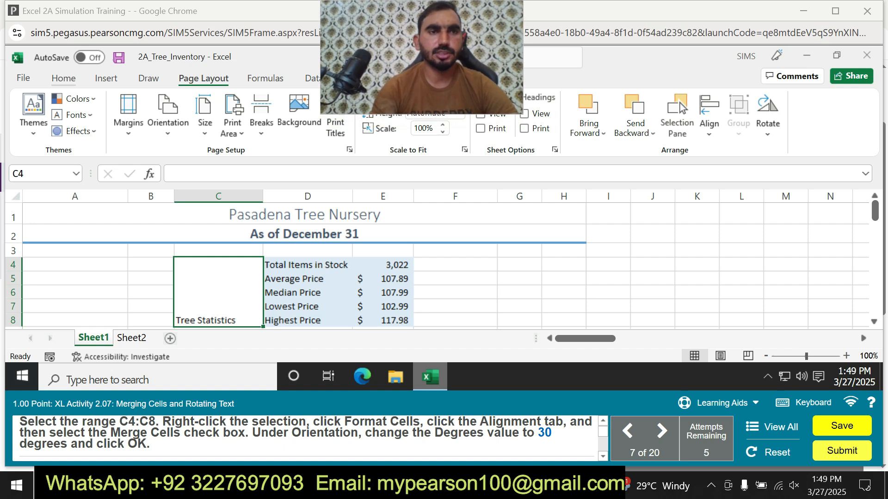
left_click(64, 78)
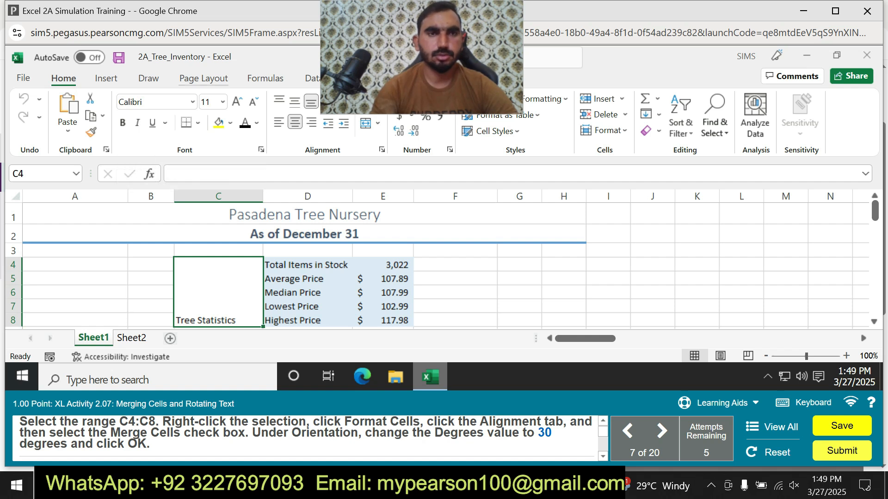
left_click(204, 79)
left_click(167, 116)
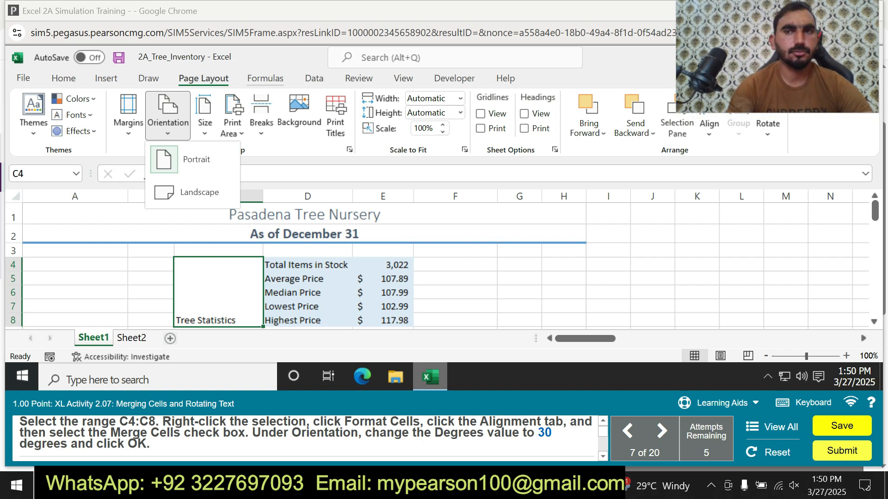
left_click(63, 79)
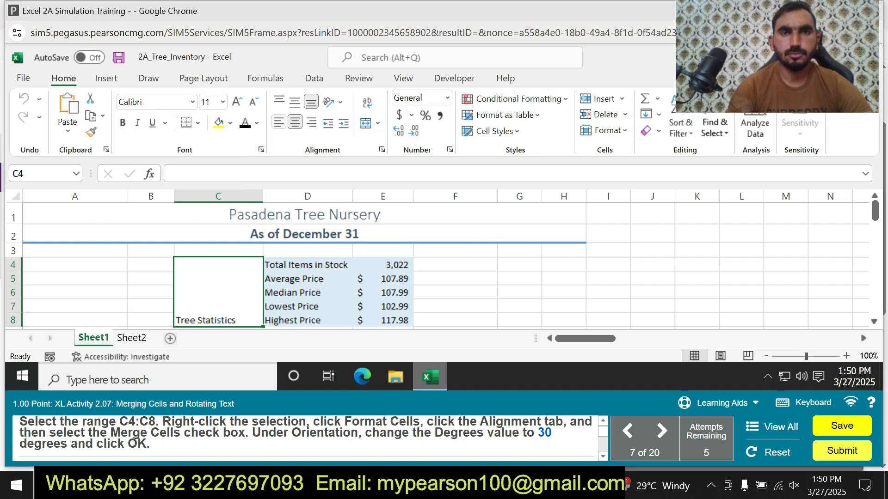
left_click(332, 101)
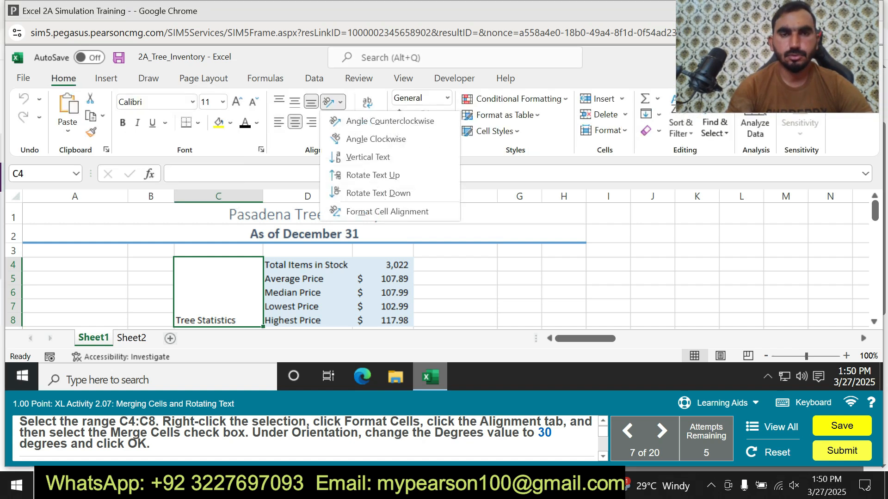
left_click(332, 102)
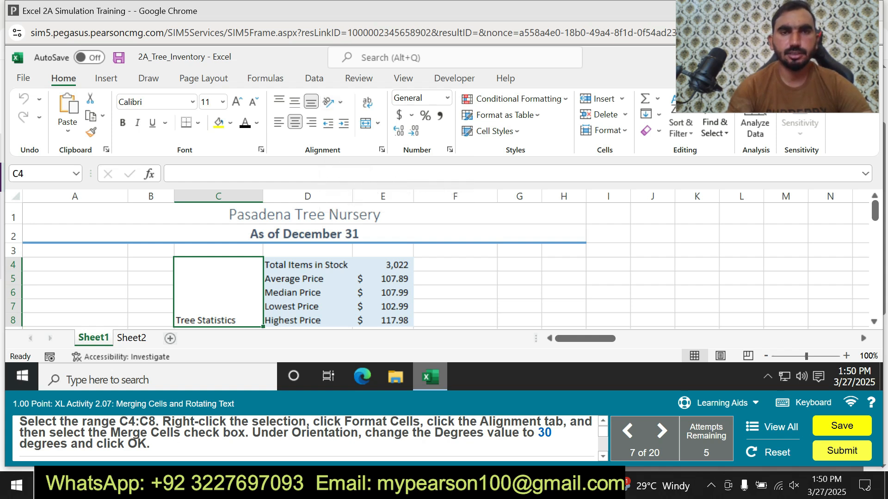
left_click(329, 102)
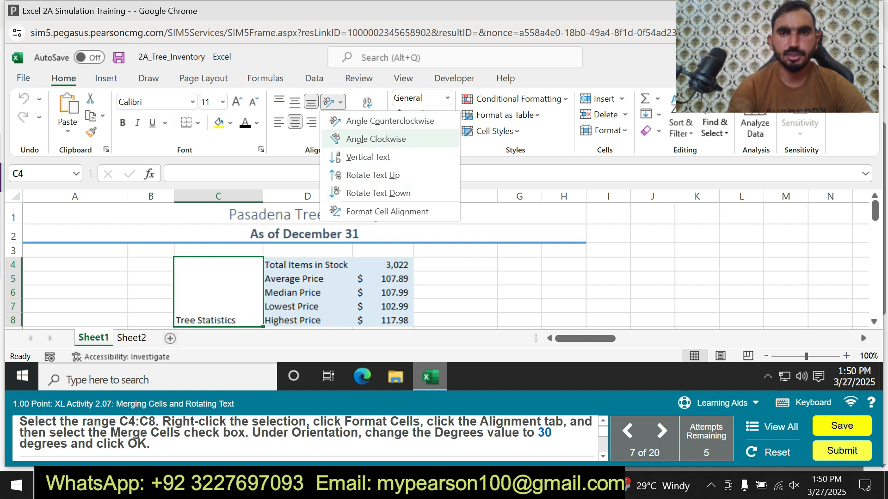
key("Escape")
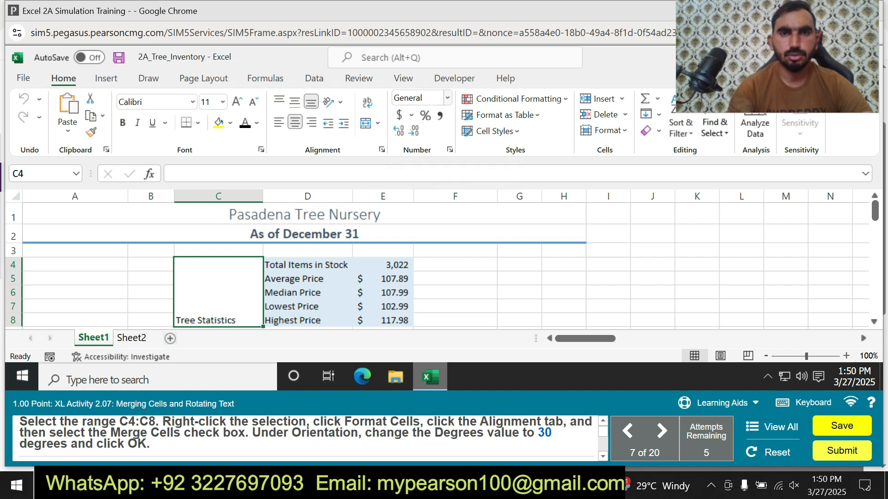
left_click(447, 98)
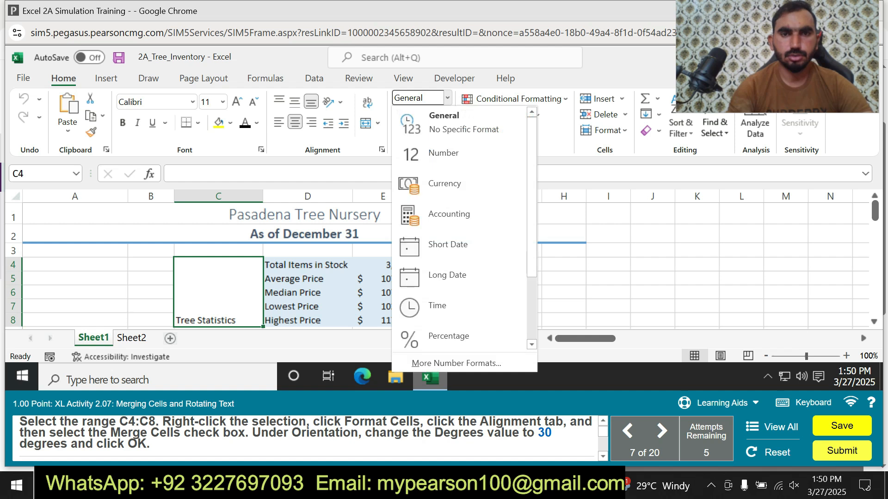
left_click(378, 123)
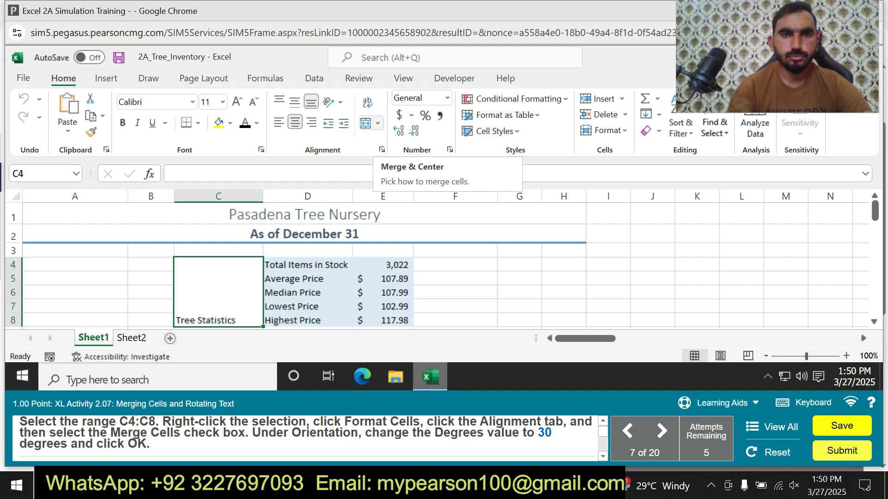
left_click(382, 149)
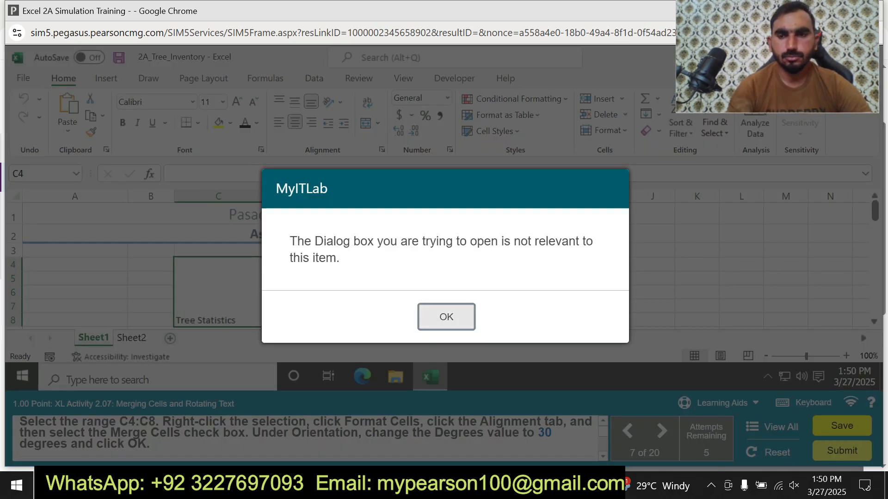
left_click(446, 317)
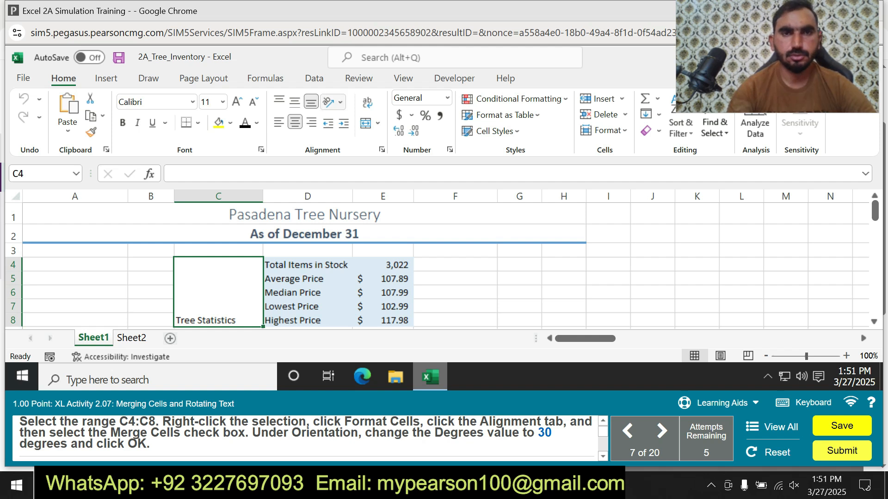
left_click(332, 101)
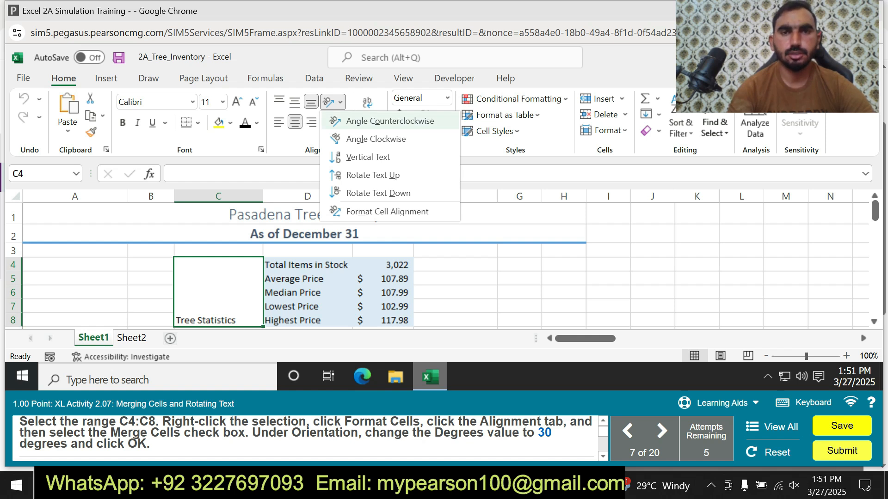
key("Escape")
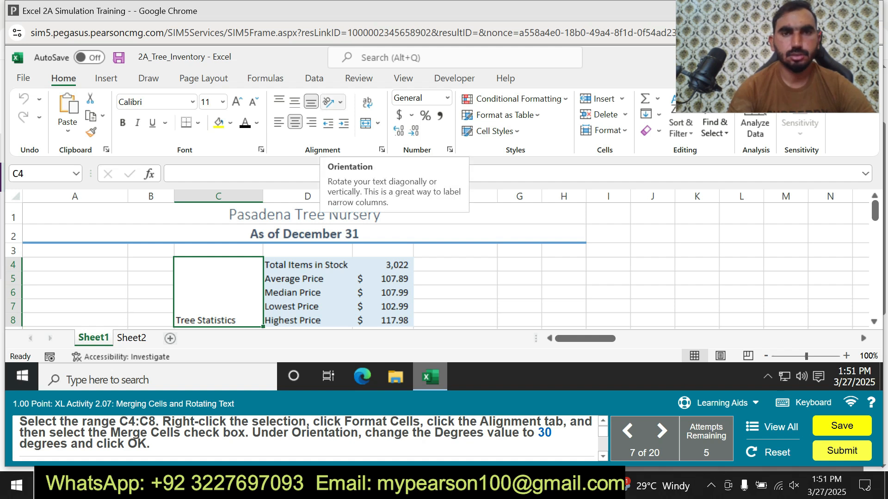
left_click(382, 149)
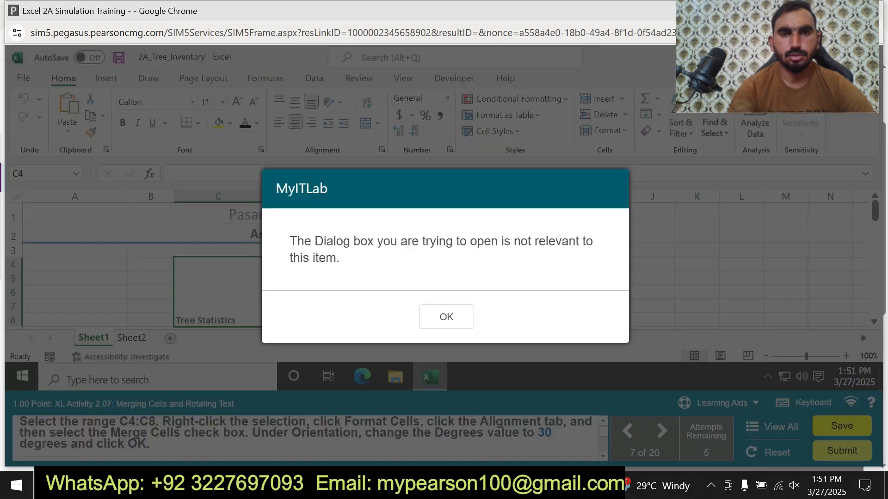
left_click(446, 317)
- Try to angle the merged Tree Statistics label counterclockwise and clockwise
left_click(333, 103)
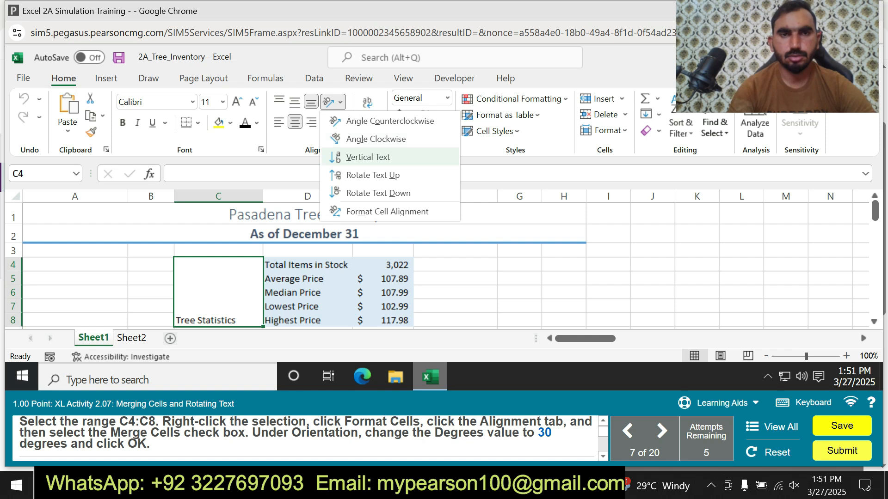
left_click(390, 120)
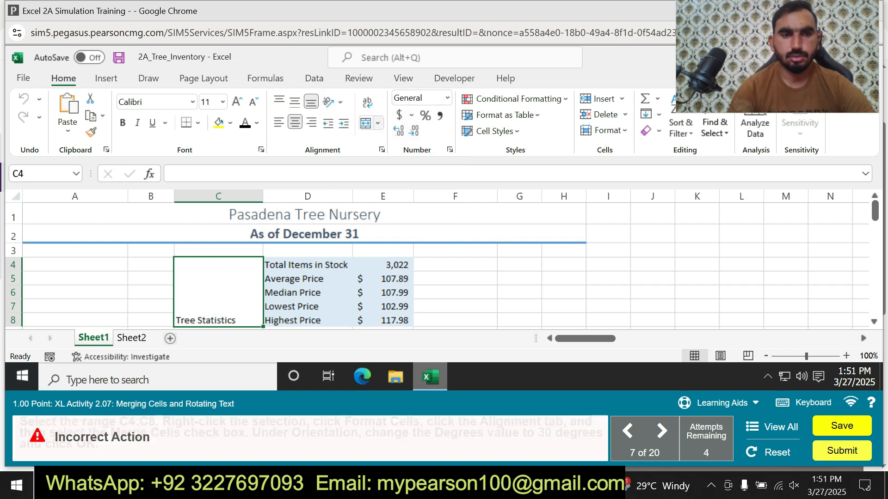
left_click(329, 102)
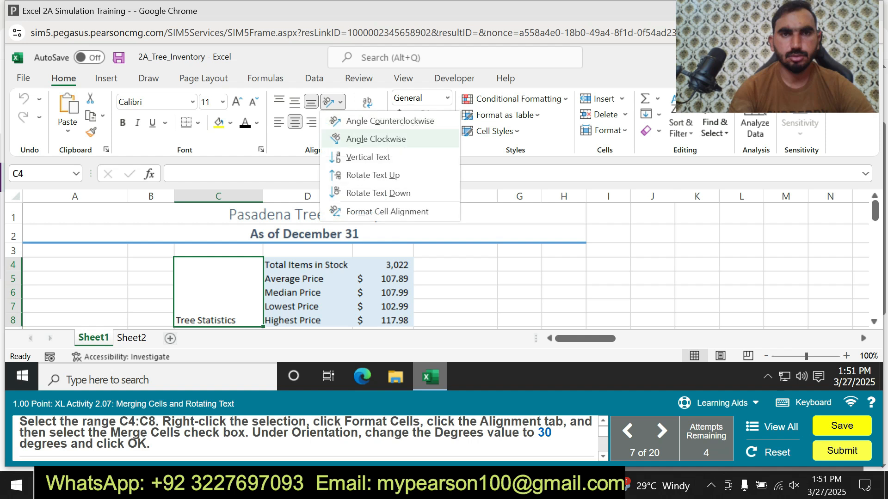
left_click(375, 139)
- Turn on practice mode, rehearse merging the range C4:C8 in the Format Cells alignment settings, and leave practice mode
left_click(716, 402)
left_click(731, 375)
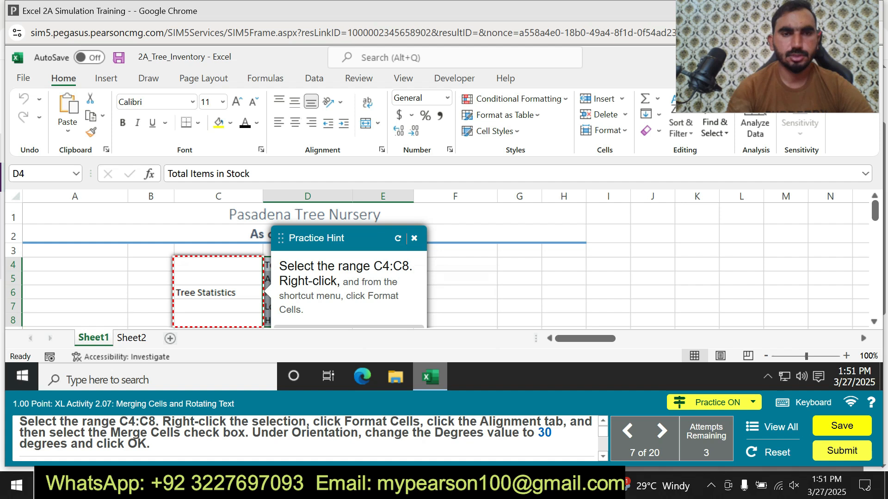
left_click_drag(218, 265, 218, 320)
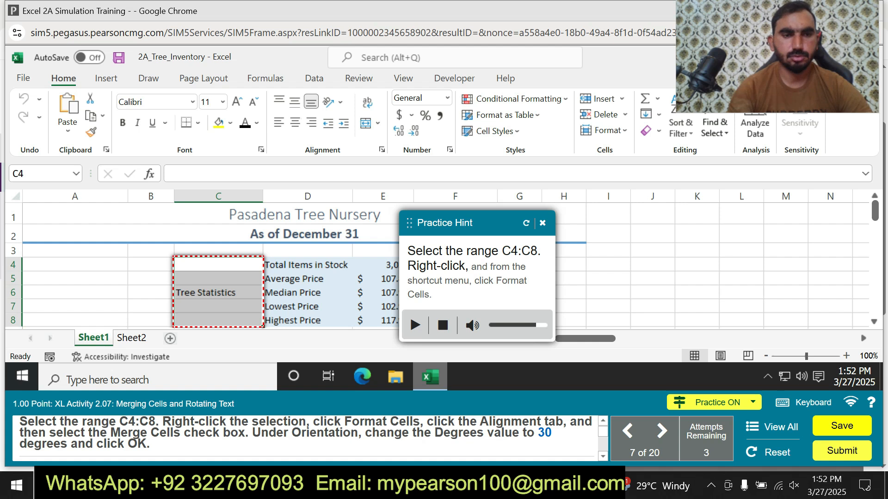
left_click(378, 123)
left_click(389, 138)
right_click(259, 314)
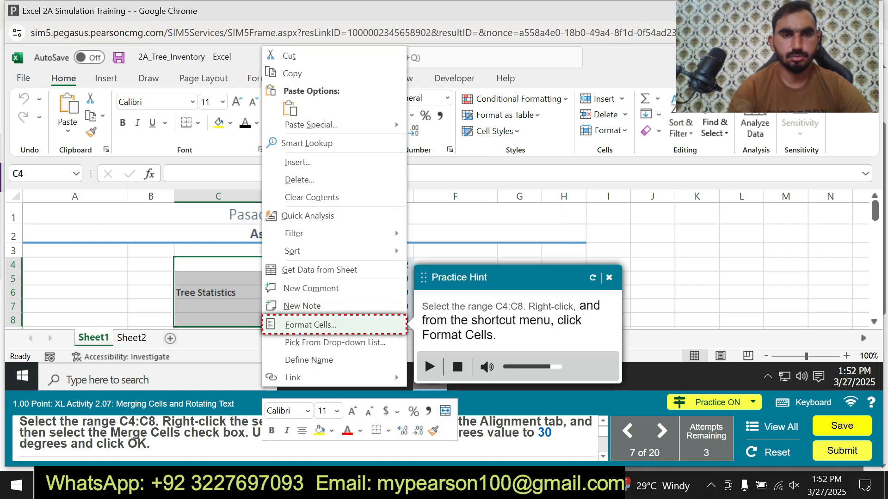
left_click(298, 323)
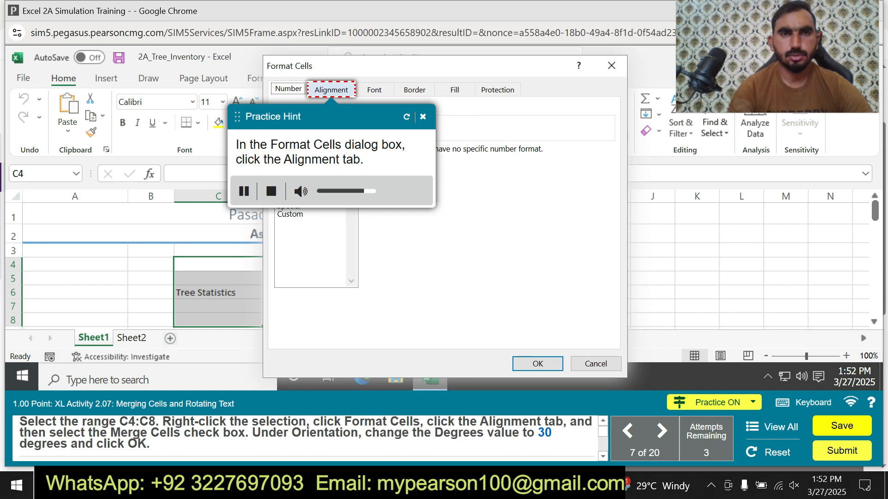
left_click(331, 88)
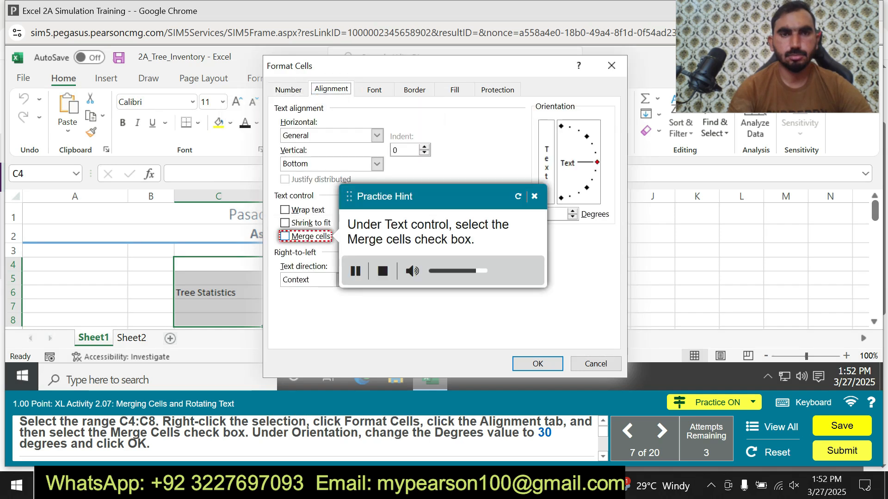
left_click(285, 236)
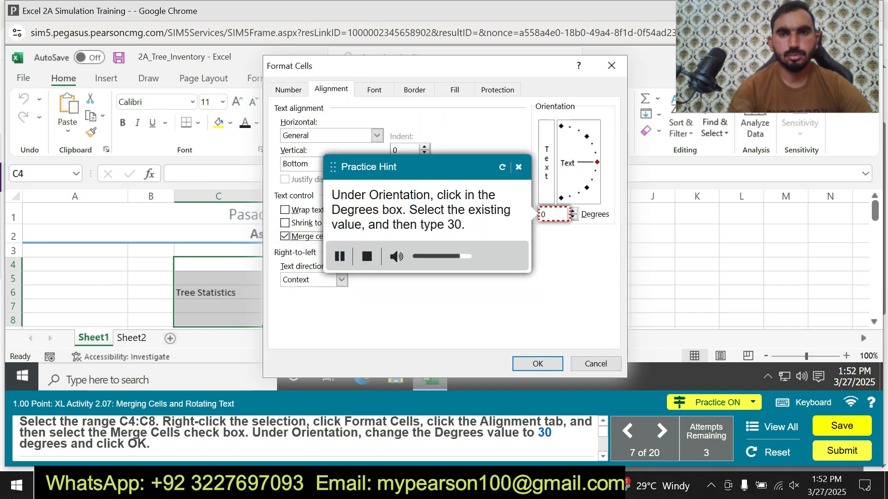
left_click(553, 214)
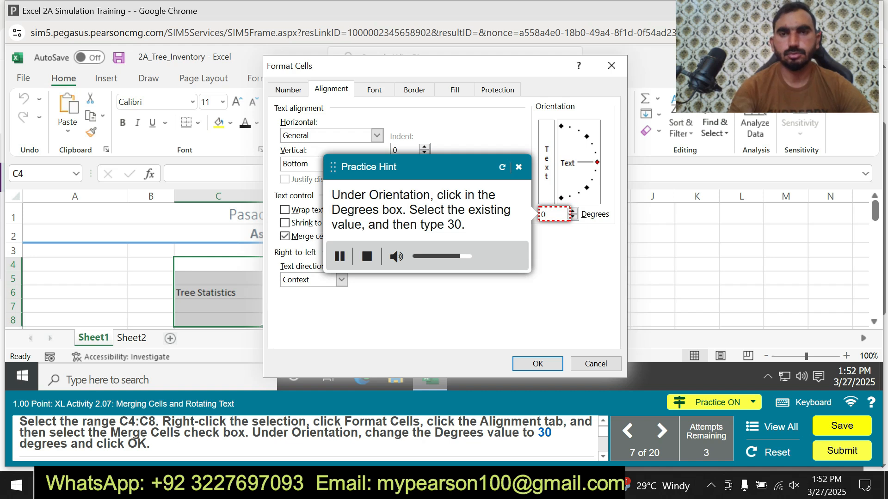
left_click(518, 167)
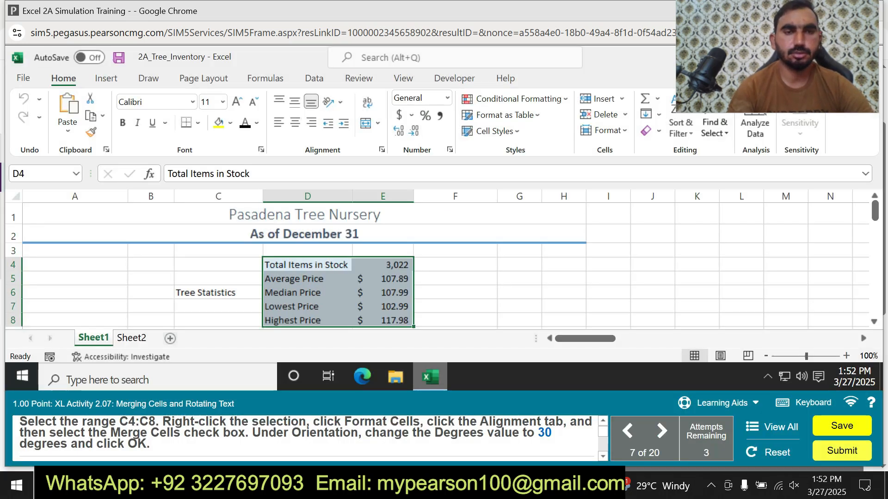
- Merge the range C4:C8 and rotate its Tree Statistics text to 30 degrees using the Format Cells alignment settings
left_click_drag(217, 264, 217, 320)
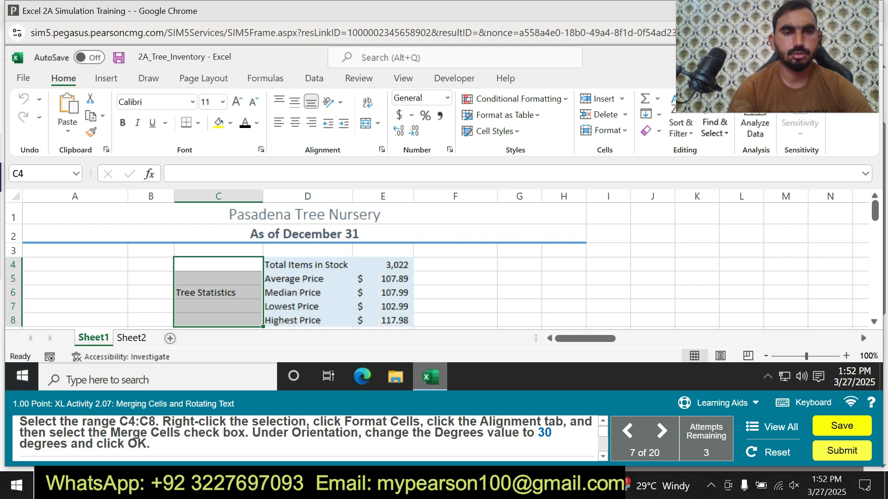
right_click(238, 287)
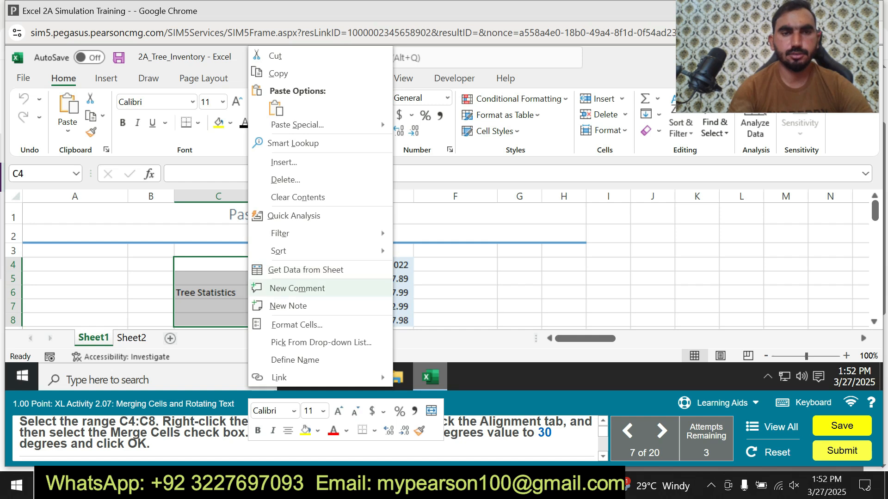
left_click(296, 325)
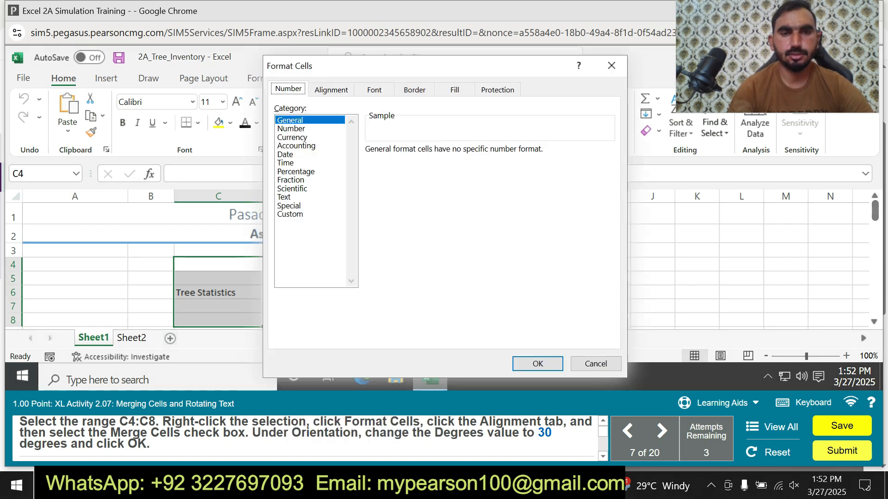
left_click(331, 89)
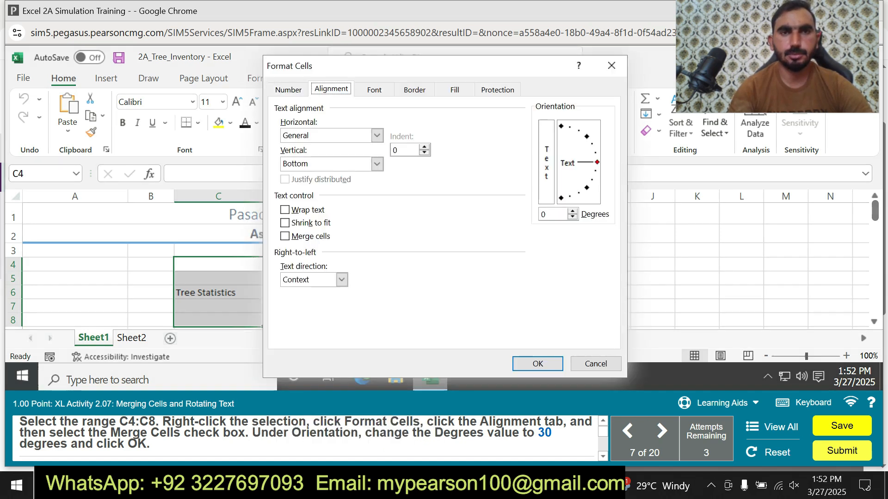
left_click(285, 236)
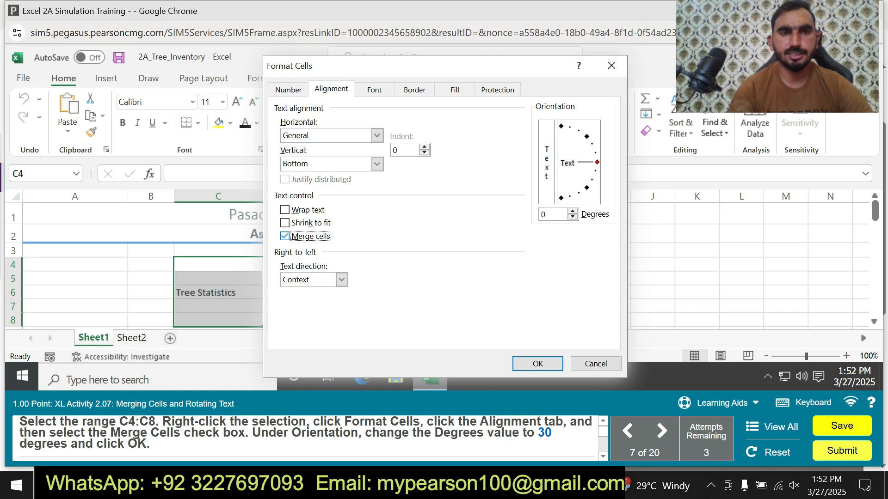
left_click(552, 215)
key("BackSpace")
type("39")
key("BackSpace")
type("0")
key("Return")
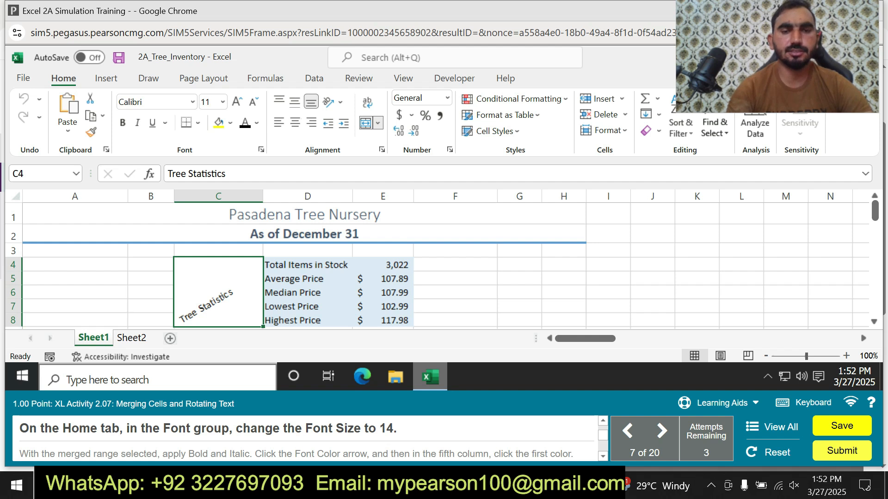
- Set the merged Tree Statistics label to font size 14 and make it bold and italic
left_click(223, 102)
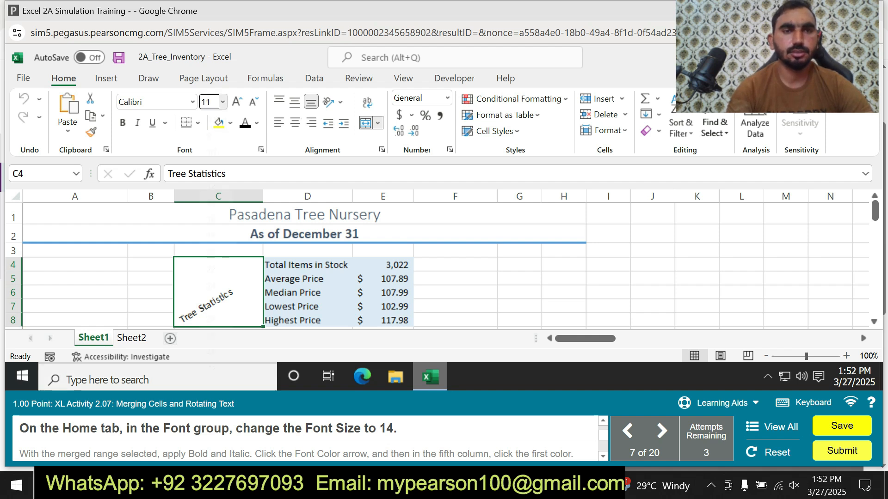
left_click(211, 199)
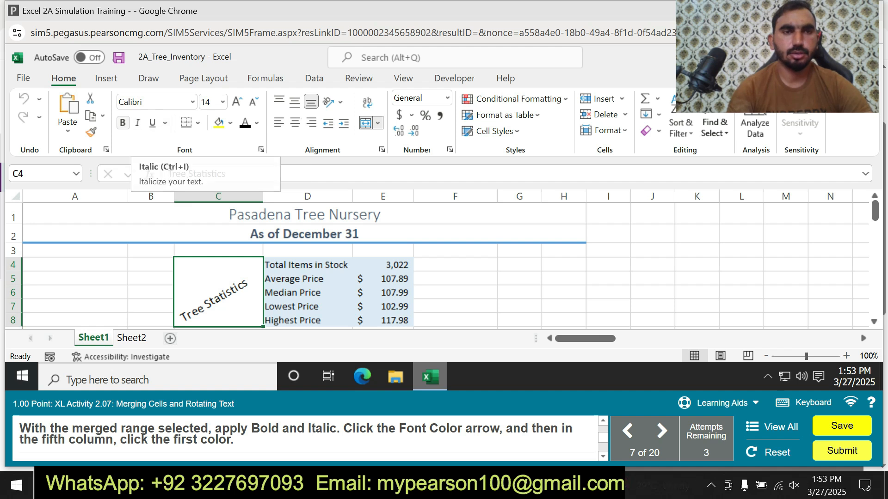
left_click(122, 122)
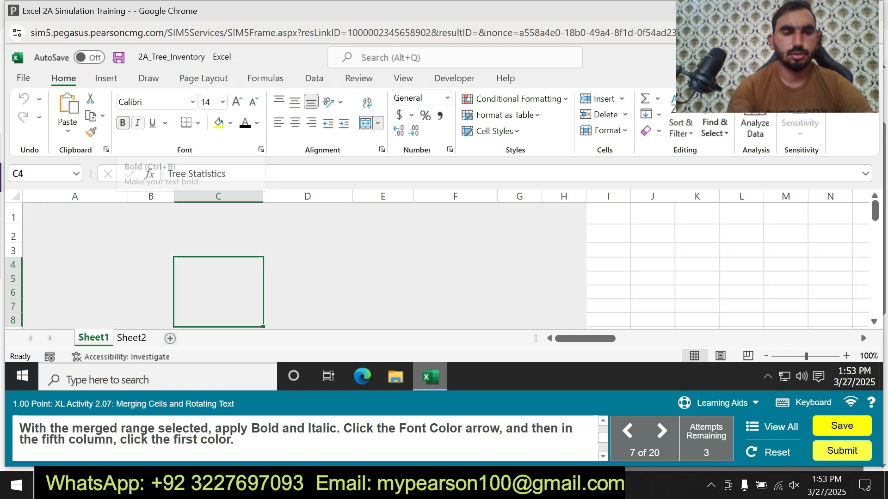
left_click(137, 123)
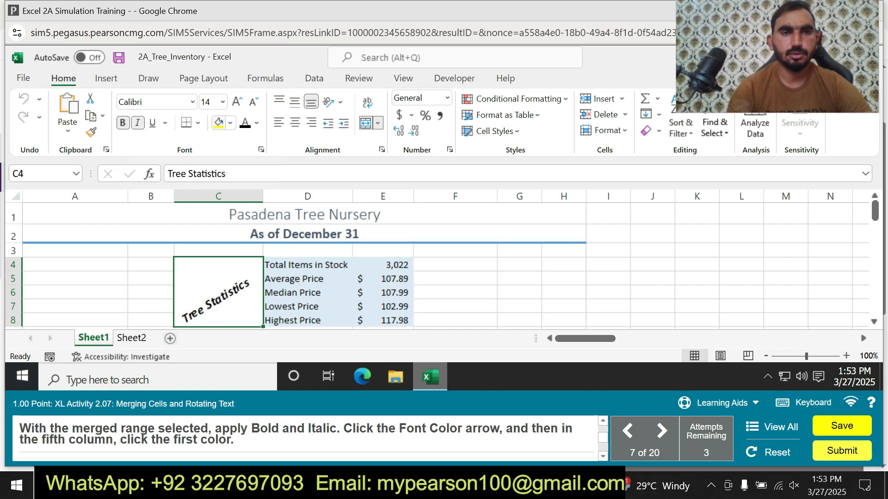
- Try to fill the merged Tree Statistics cell with Blue, Accent 1
left_click(230, 123)
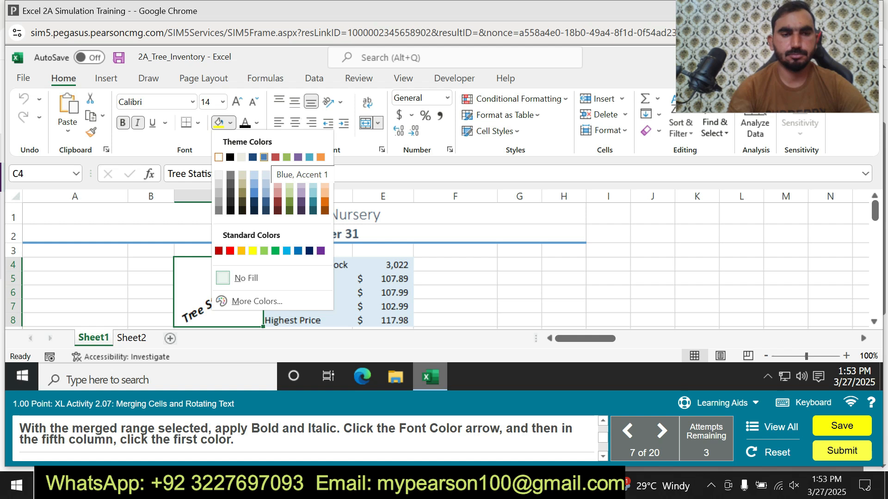
left_click(264, 157)
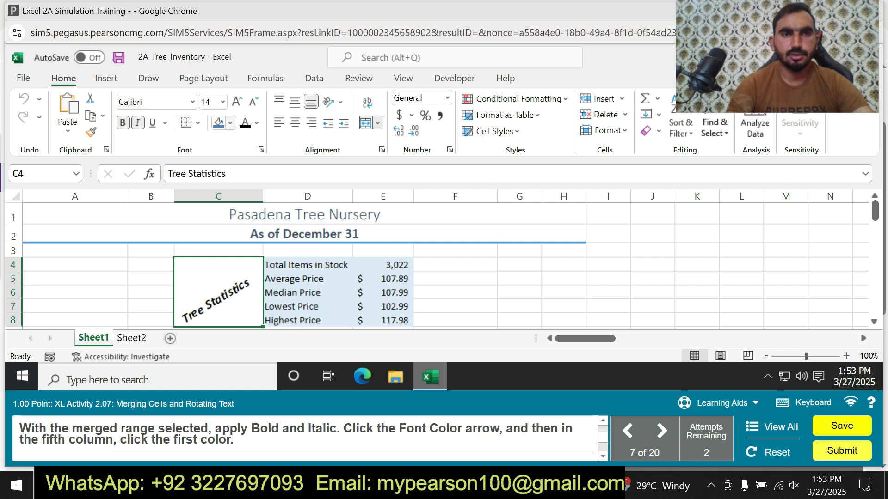
- Try to fill the merged Tree Statistics cell with the lightest tint in the fifth theme color column
left_click(229, 122)
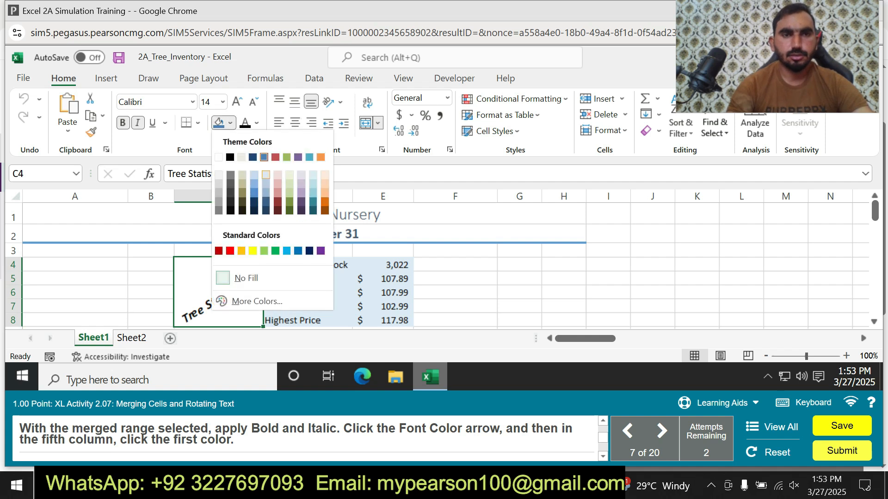
left_click(263, 175)
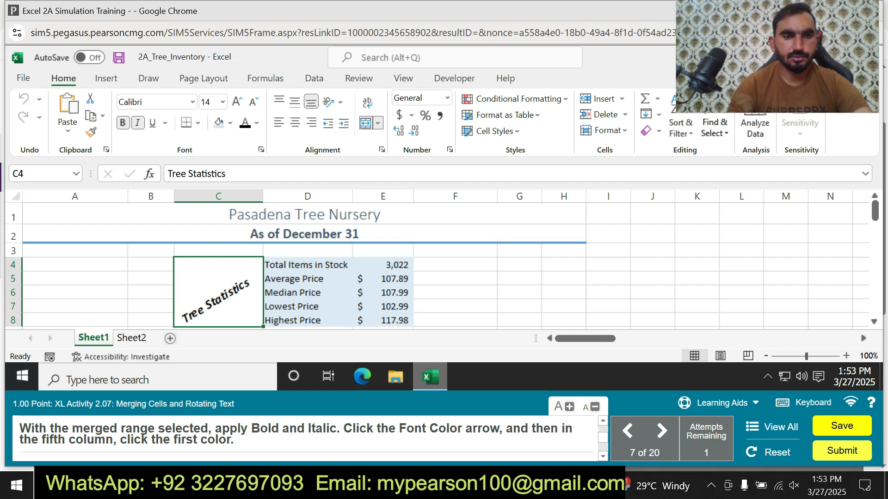
- Turn on practice mode, rehearse making the Tree Statistics label bold and italic and opening its font color choices, and leave practice mode
left_click(717, 402)
left_click(717, 372)
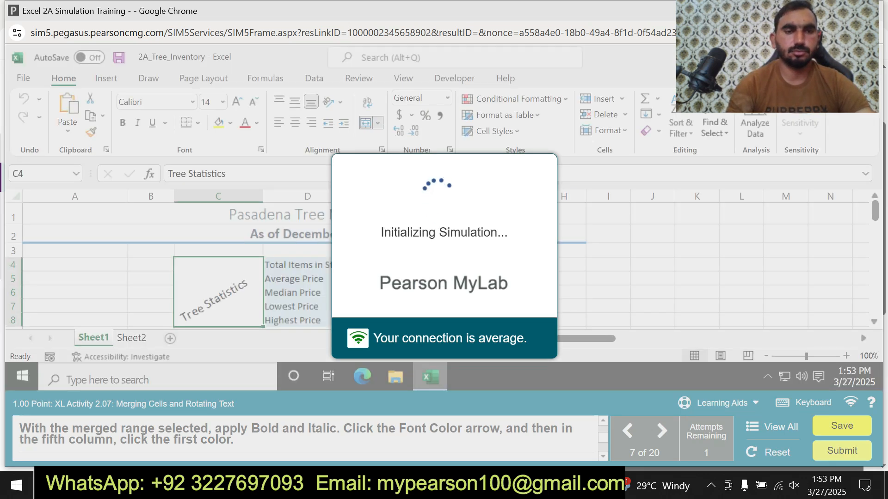
key("ctrl+b")
key("ctrl+i")
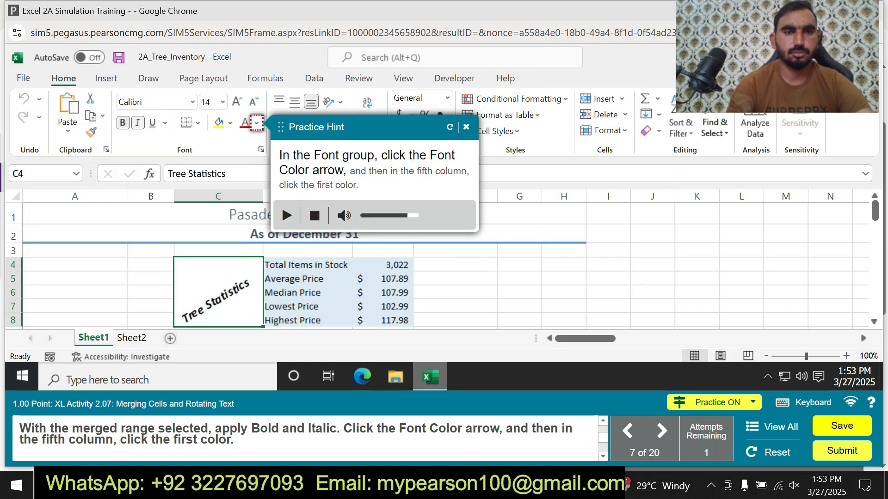
left_click(257, 123)
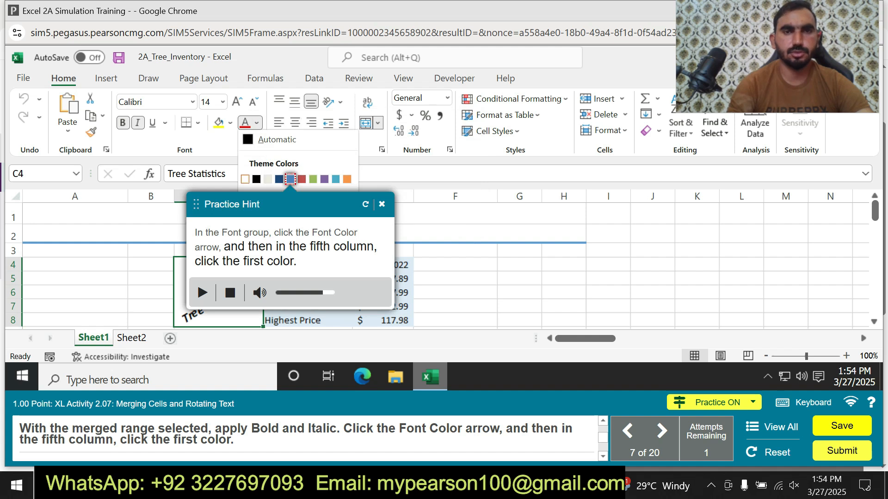
left_click(382, 204)
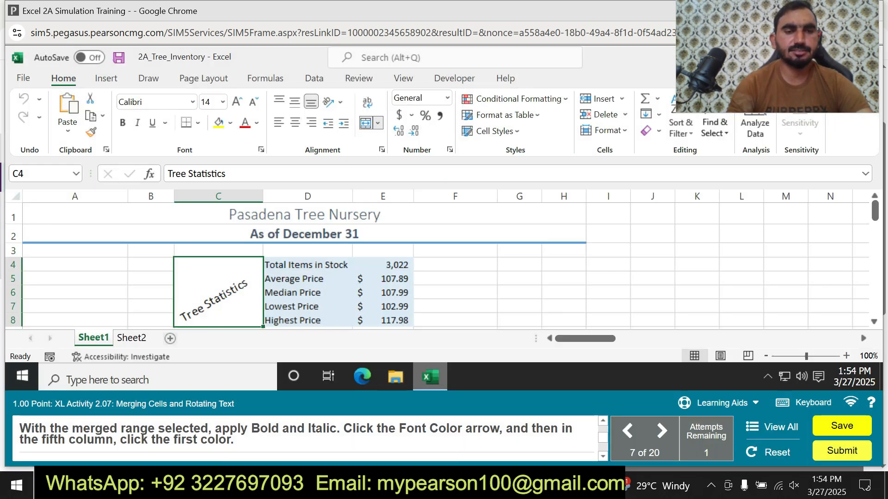
- Make the Tree Statistics label bold, italic and right-aligned, with the first theme color of the fifth column as font color
left_click(122, 123)
left_click(138, 123)
left_click(256, 122)
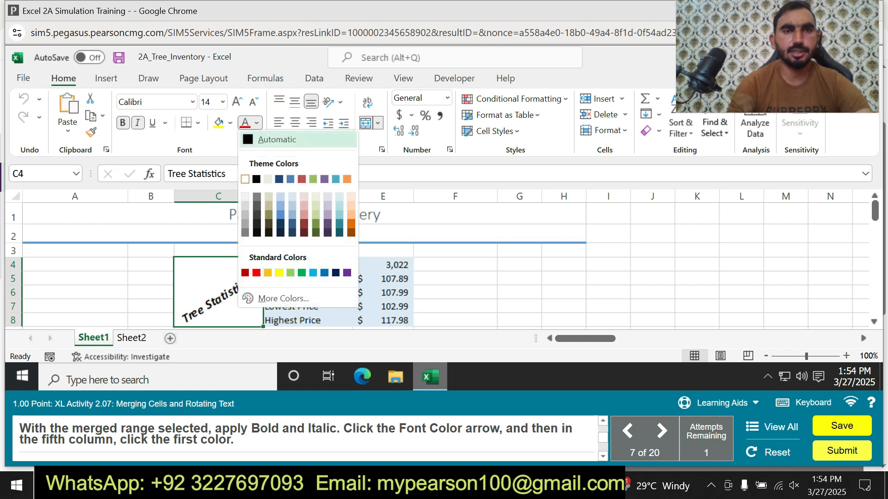
left_click(289, 179)
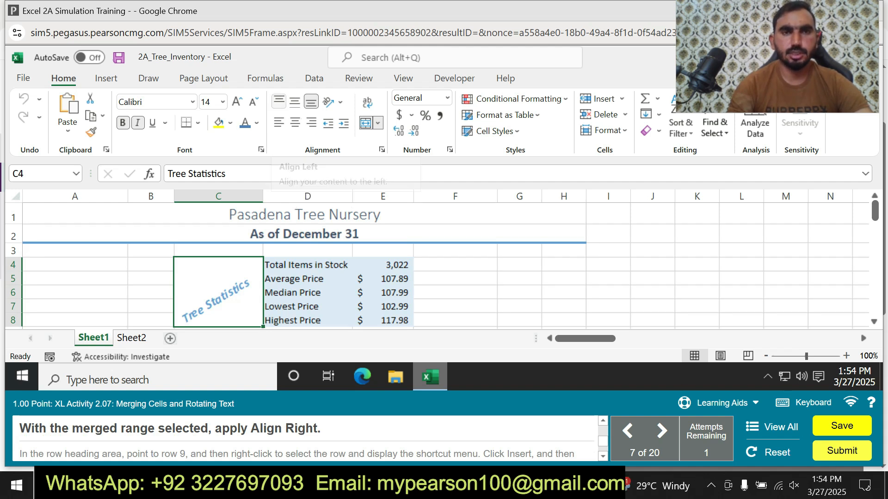
left_click(311, 122)
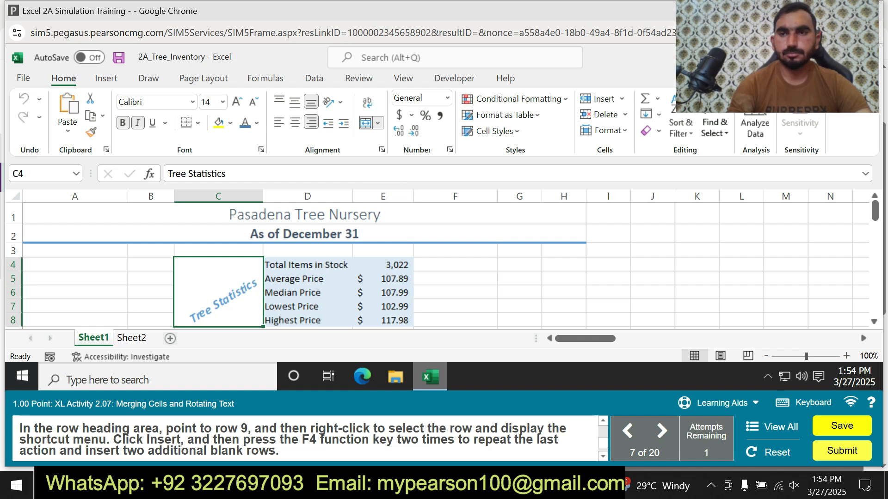
- Insert three blank rows at row 9, repeating the first insertion twice
scroll(840, 218, "down", 1)
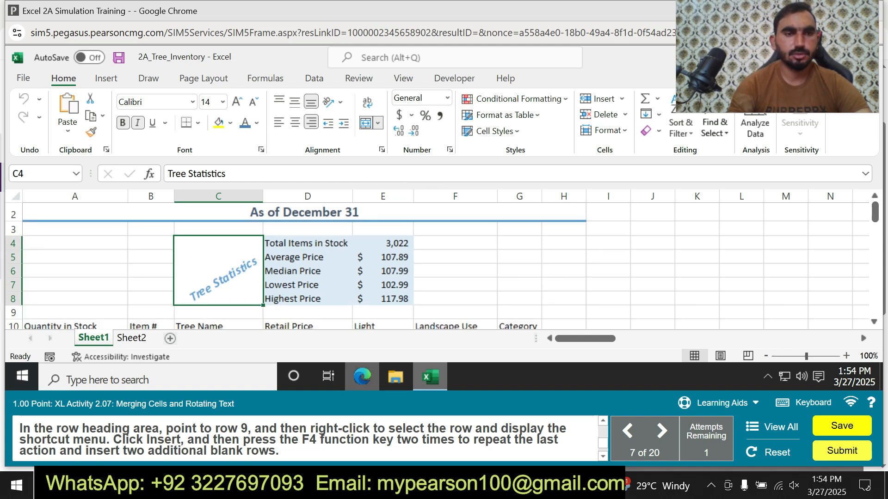
right_click(14, 313)
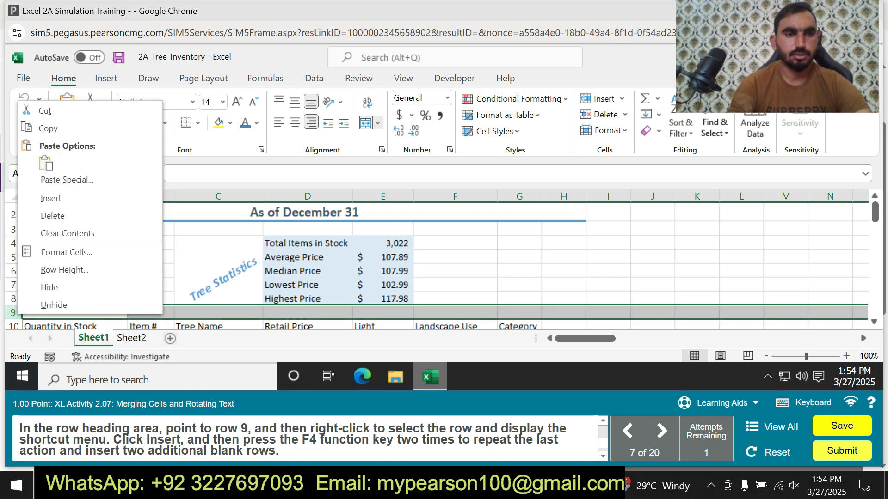
left_click(51, 198)
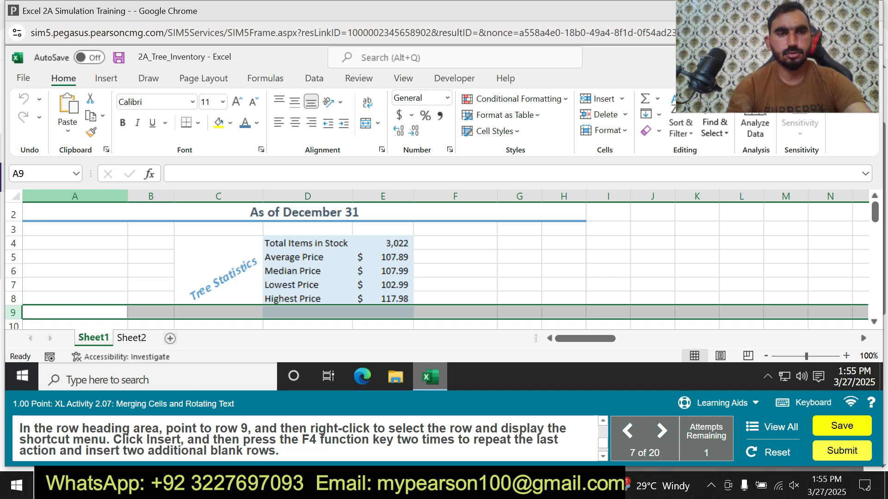
key("F4")
key("F4")
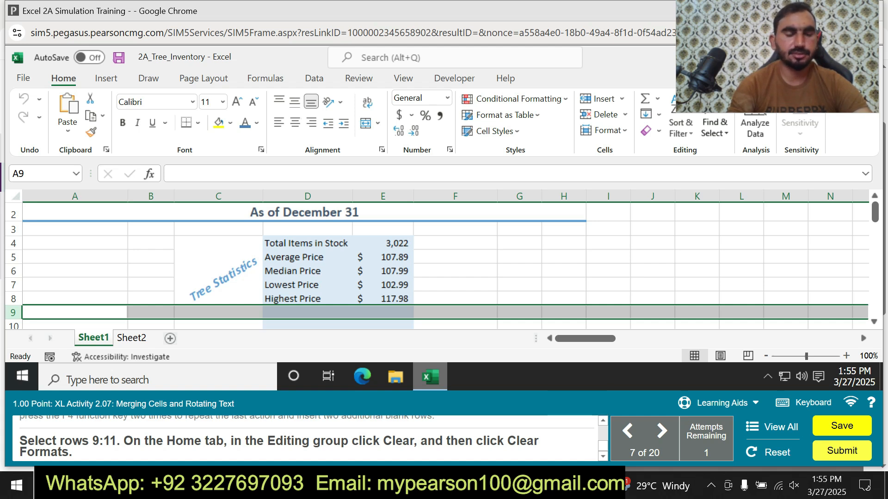
- Turn on practice mode and rehearse clearing the formats from rows 9:11
left_click(722, 403)
left_click(717, 372)
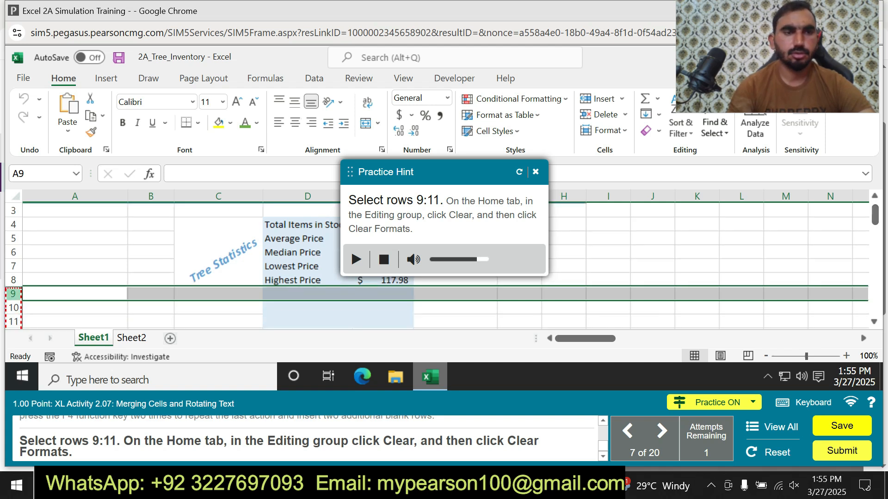
left_click_drag(13, 294, 13, 322)
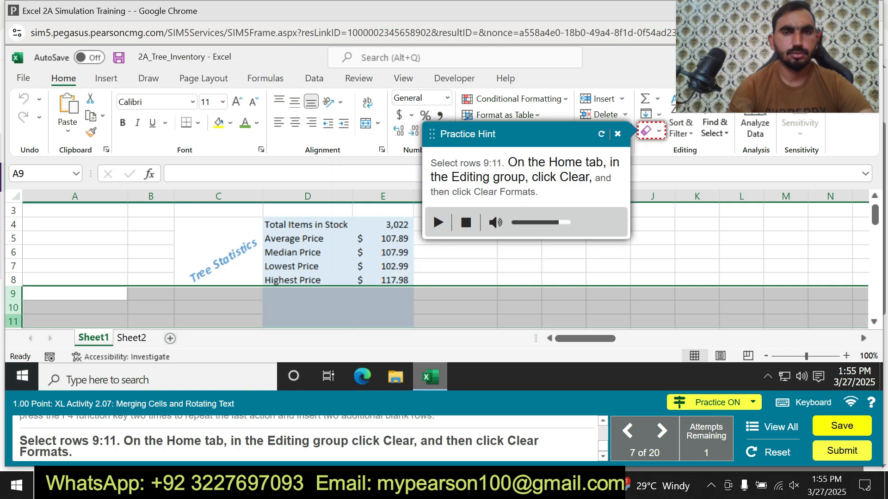
left_click(651, 131)
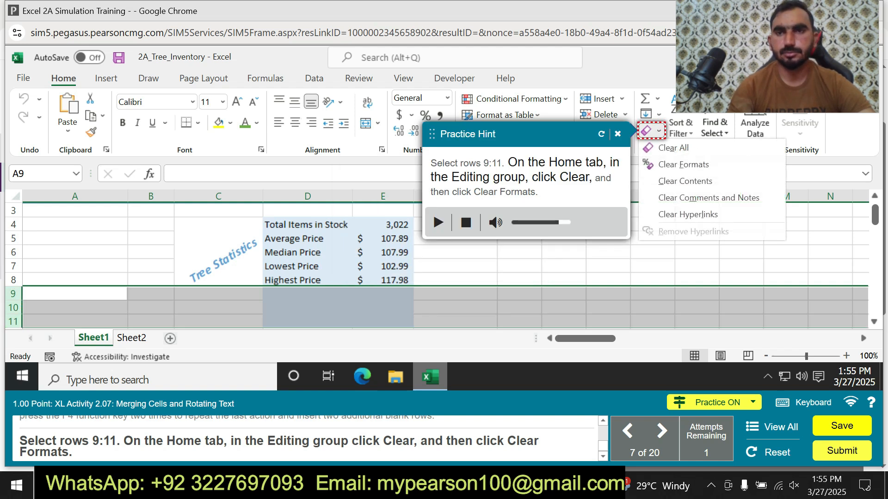
left_click(683, 164)
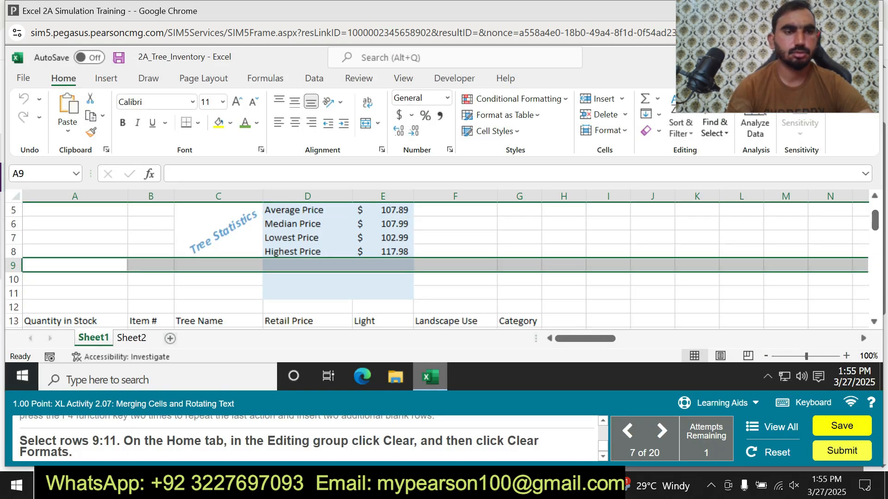
- Clear the formats from rows 9:11, keeping the rows themselves
left_click_drag(13, 265, 13, 293)
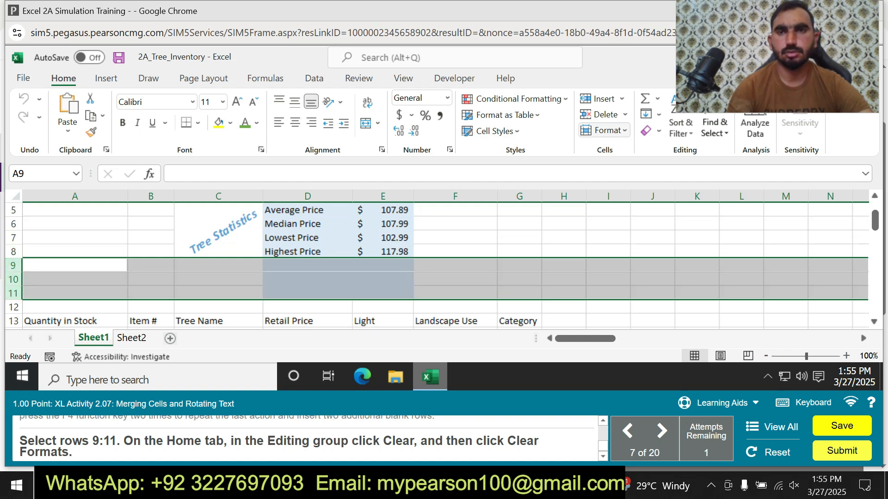
left_click(604, 129)
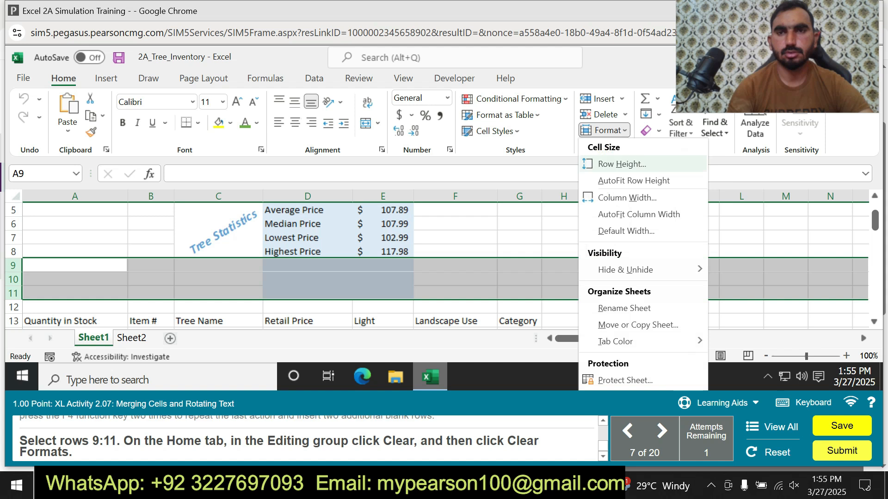
left_click(651, 131)
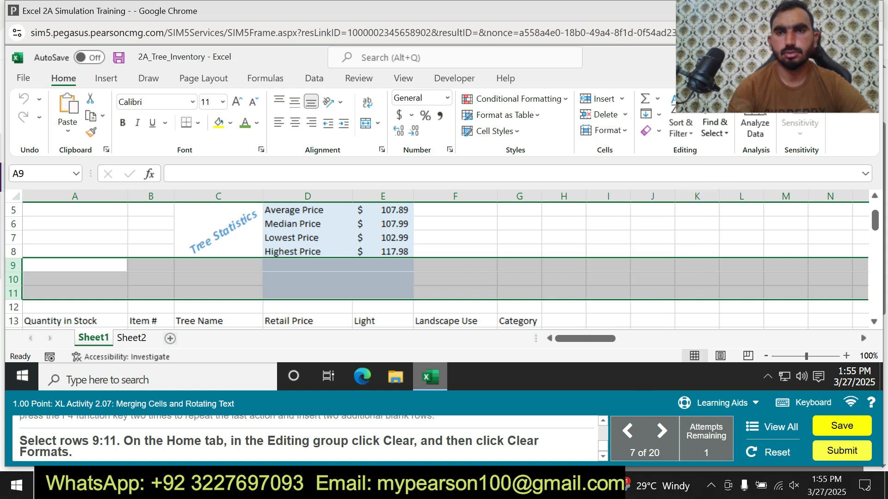
left_click(652, 131)
left_click(670, 164)
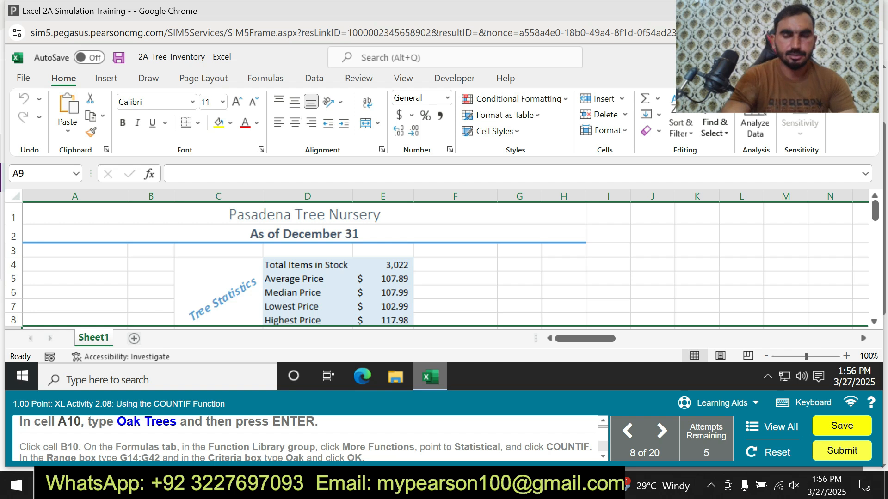
- Enter the label Oak Trees in cell A10
left_click(41, 174)
key("BackSpace")
type("A10")
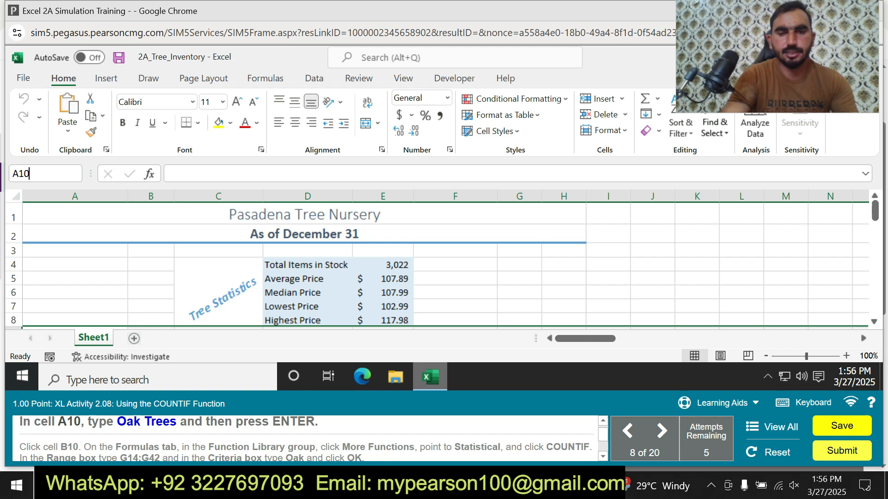
key("Return")
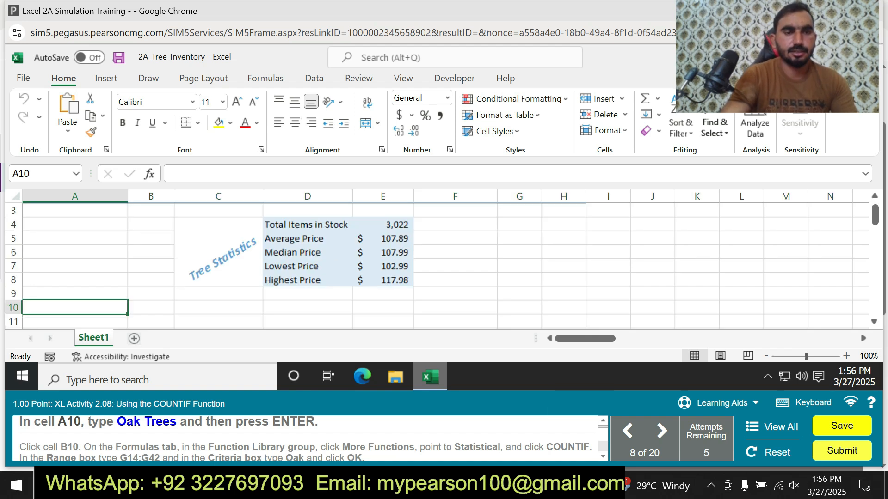
left_click_drag(117, 424, 176, 427)
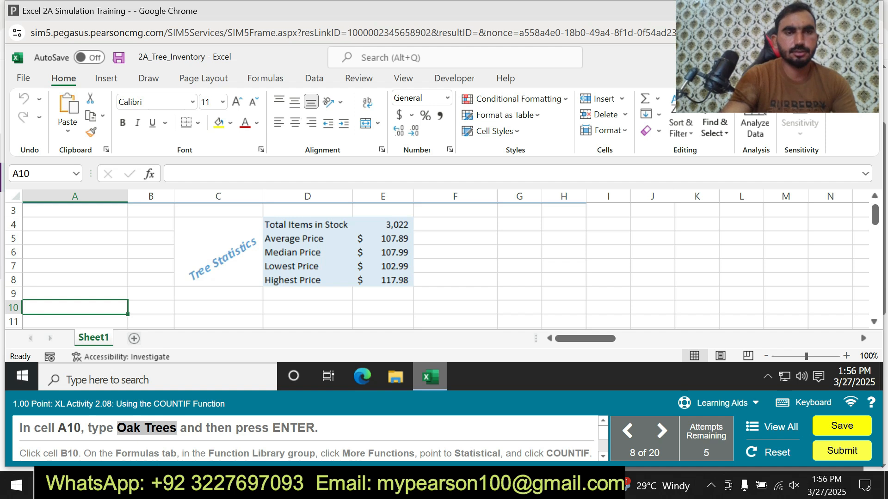
type("Oak Trees")
key("Return")
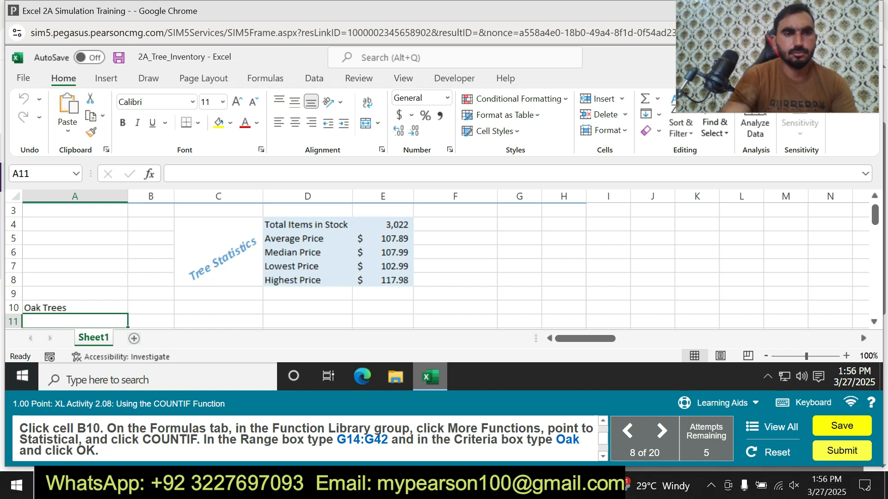
- Start a COUNTIF formula in cell B10
left_click(150, 308)
type("=COUN")
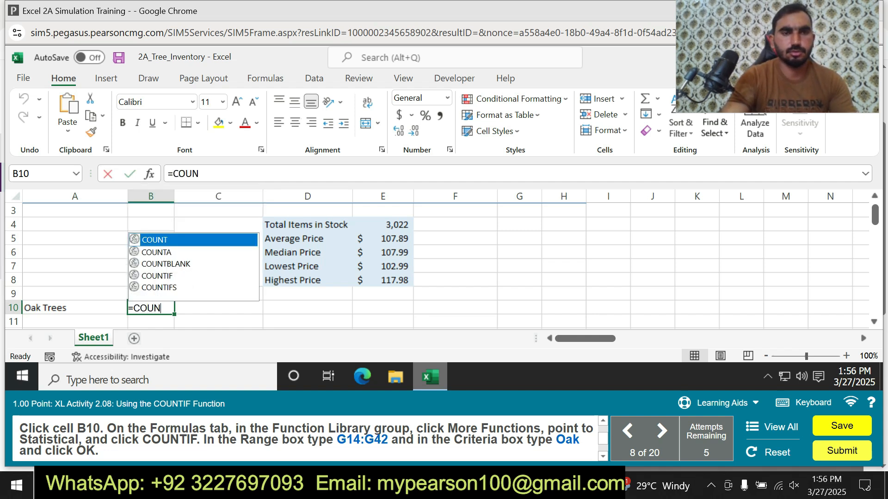
key("Down")
key("Down")
key("Down")
key("Tab")
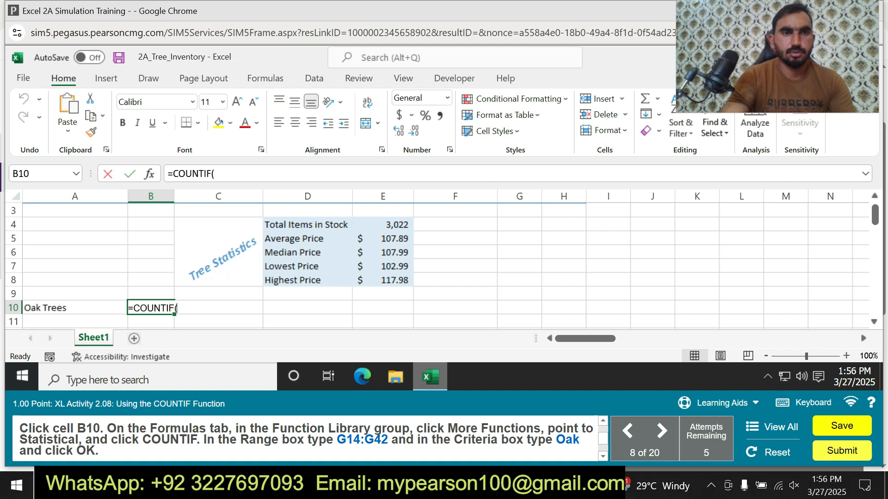
- Choose the COUNTIF function from the Statistical category for the formula in cell B10
left_click(149, 174)
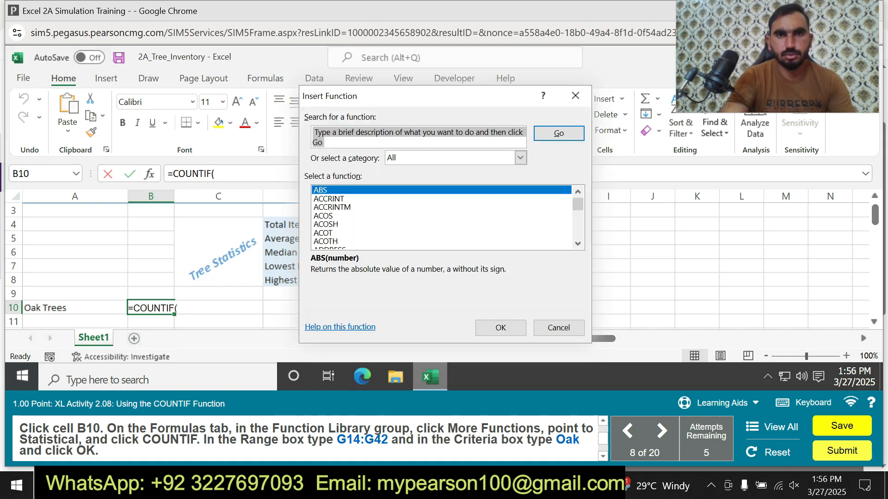
left_click(520, 158)
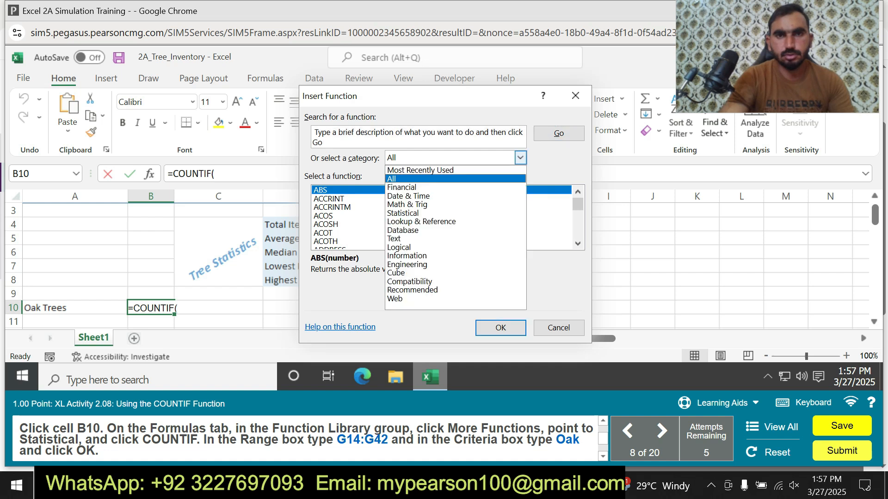
left_click(402, 213)
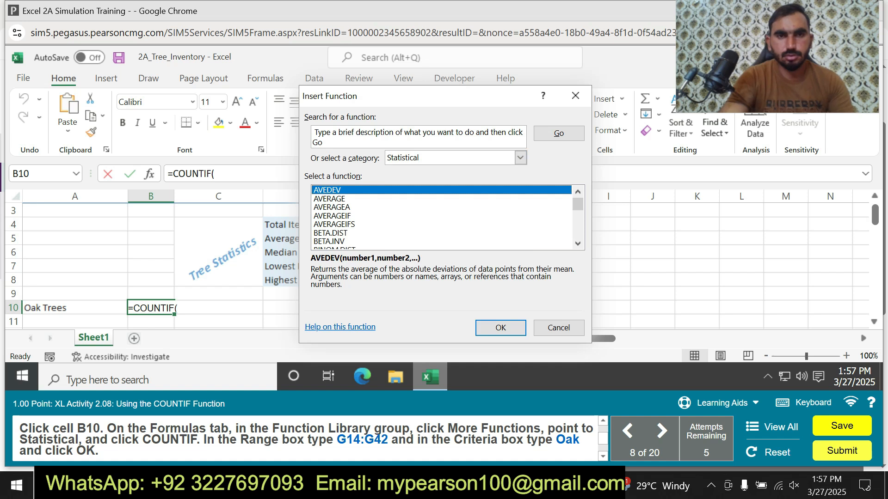
scroll(441, 217, "down", 4)
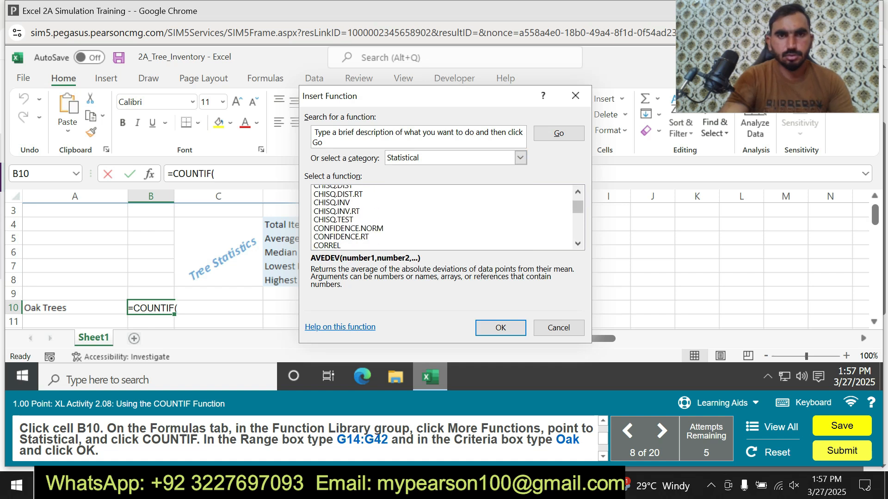
scroll(442, 218, "down", 4)
scroll(441, 217, "up", 3)
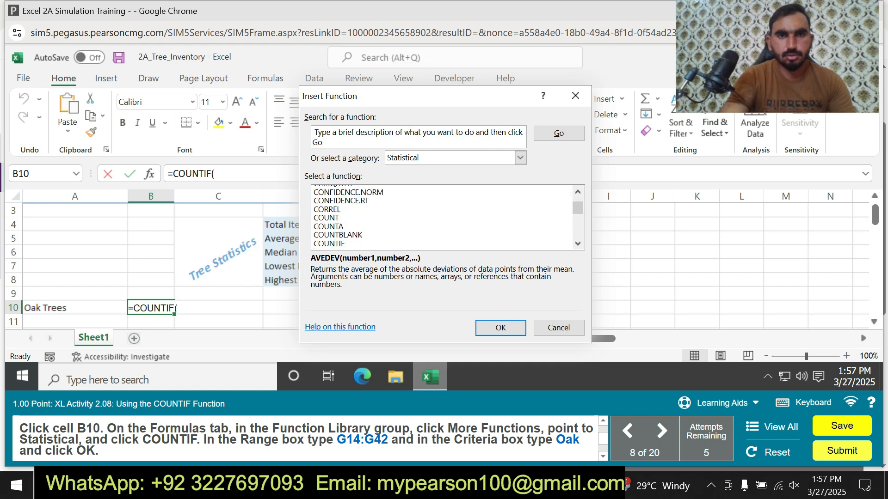
double_click(329, 244)
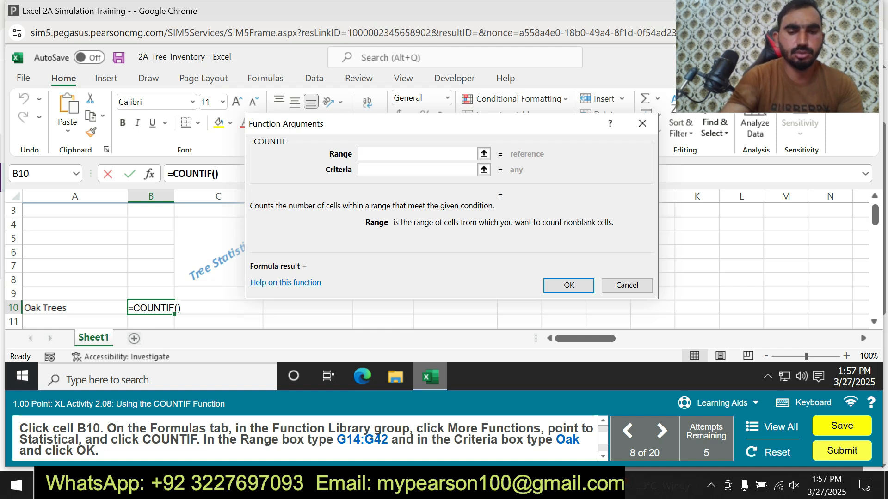
- Complete the COUNTIF in B10 with range G14:G42 and criteria Oak, and align the cell left
type("G14:G42")
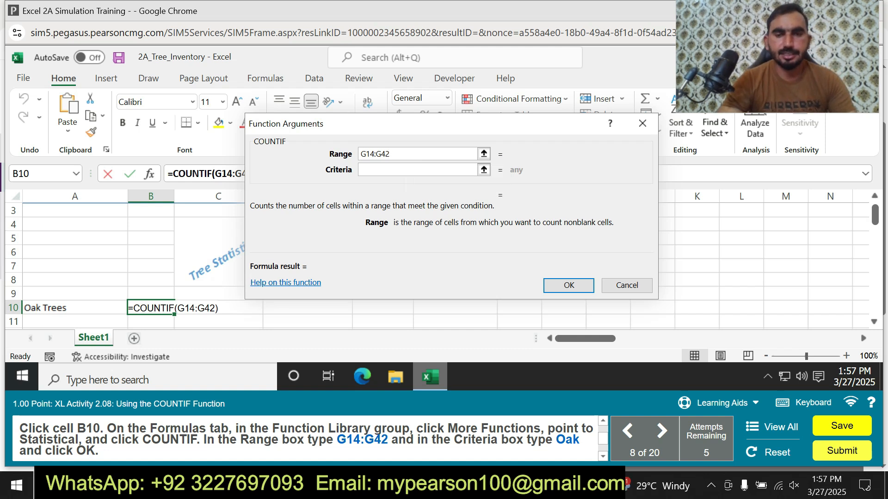
left_click(417, 170)
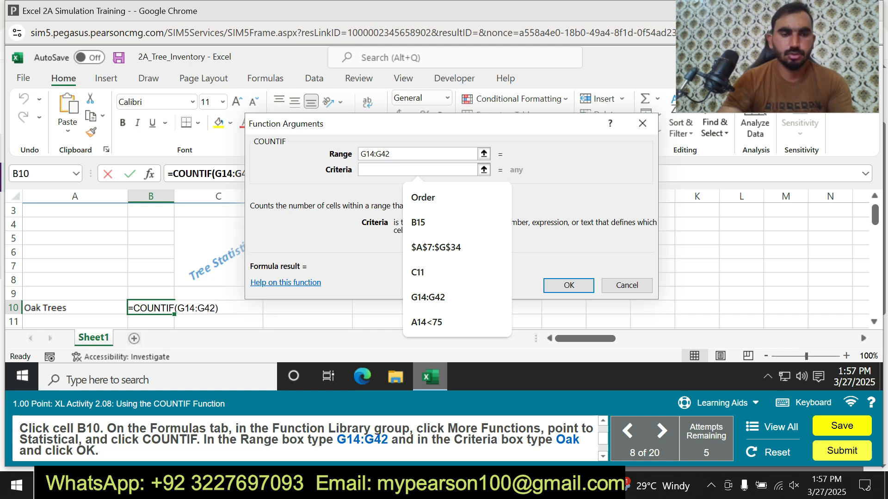
type("O")
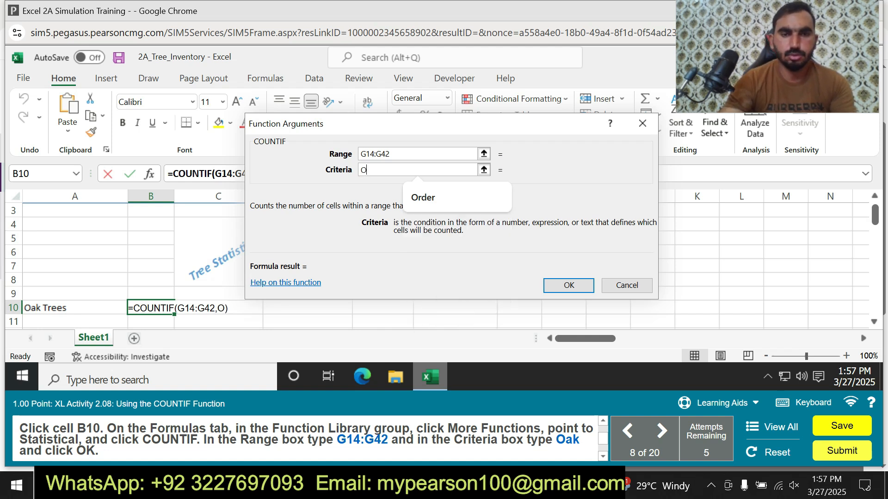
type("ak")
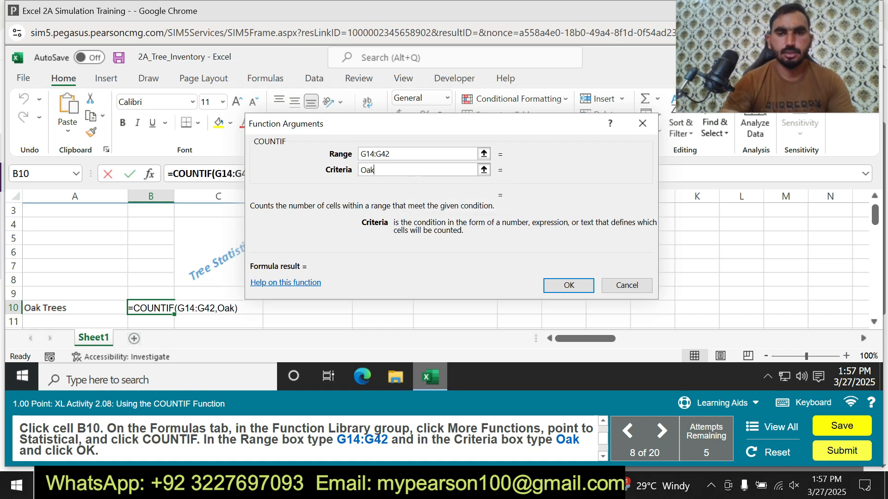
left_click(569, 285)
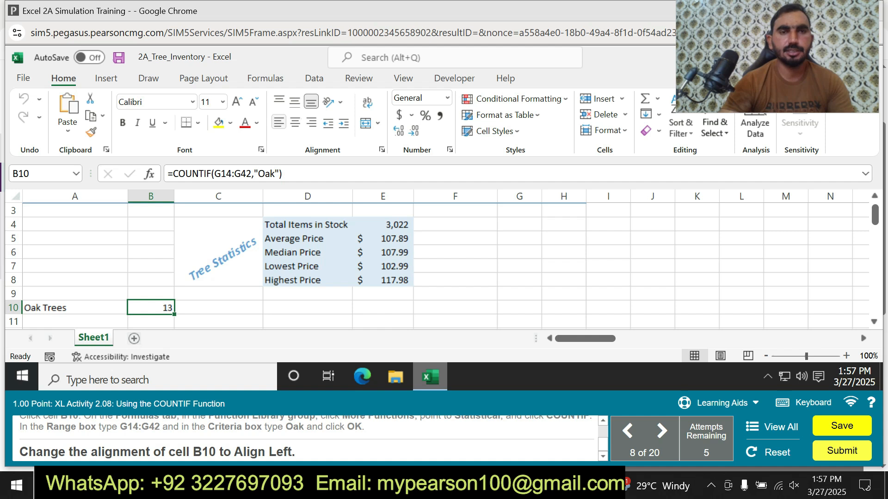
left_click(279, 122)
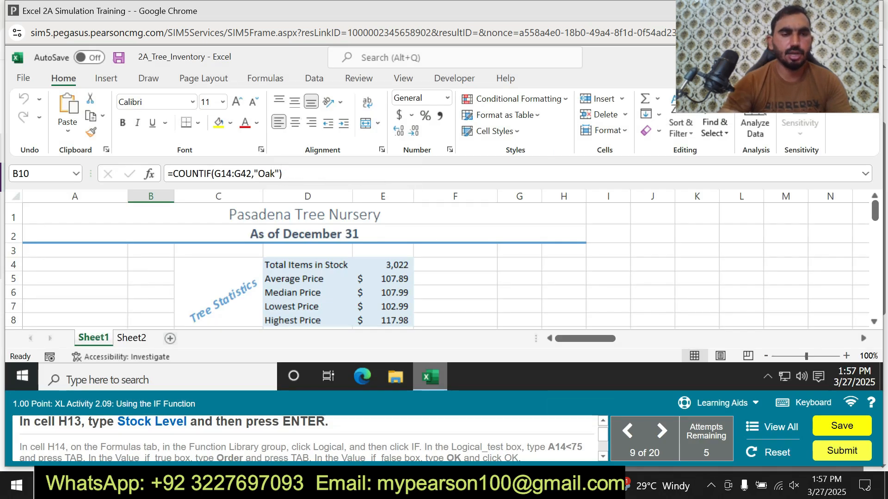
- Enter the heading Stock Level in cell H13
left_click_drag(118, 428, 187, 428)
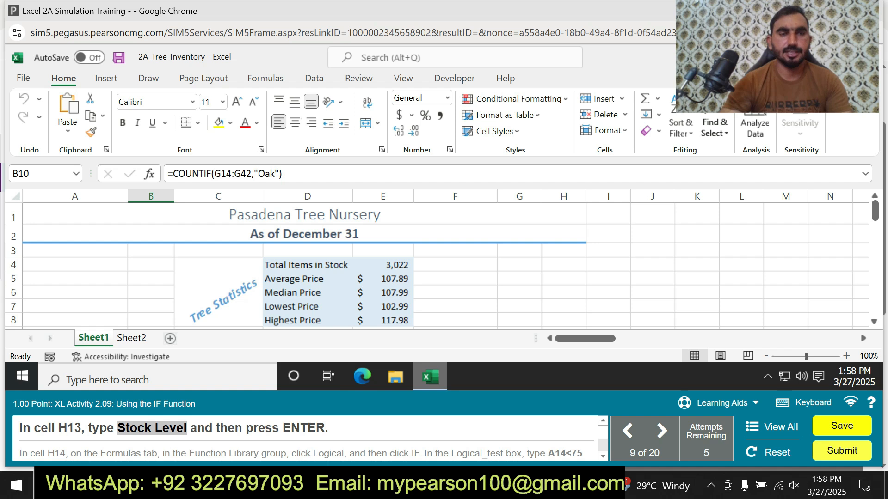
left_click(40, 174)
key("BackSpace")
type("h")
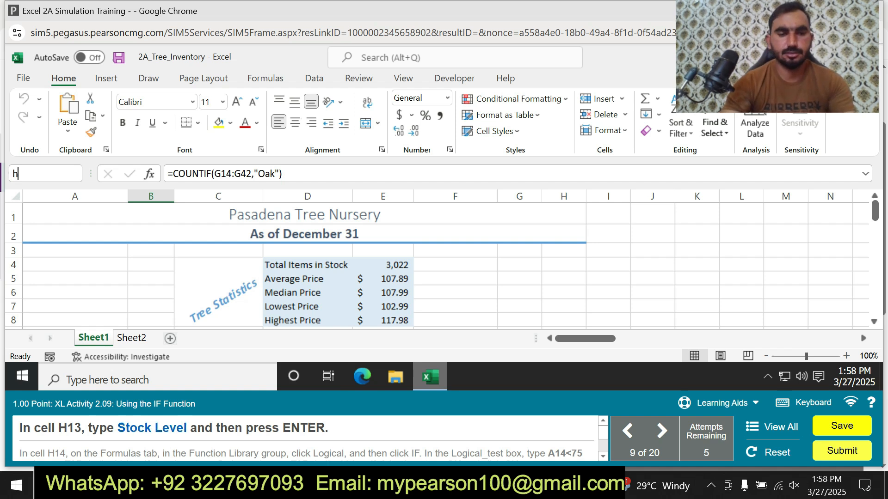
type("13")
key("Return")
key("F2")
type("Stock Level")
key("Return")
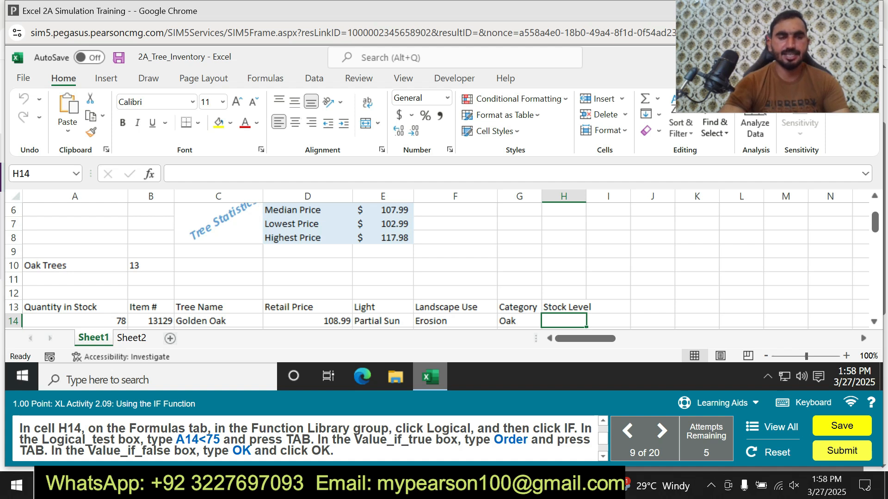
- Build an IF function in H14 with logical test A14<75, returning Order if true and OK if false
type("=if")
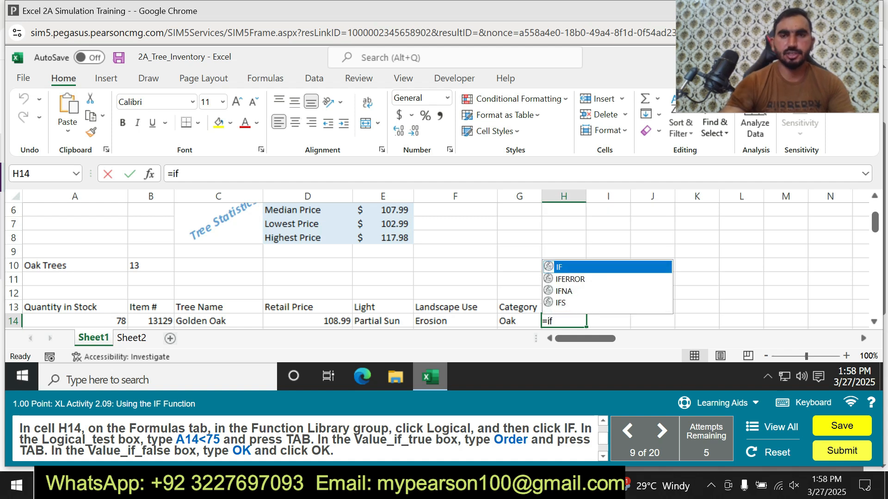
key("Tab")
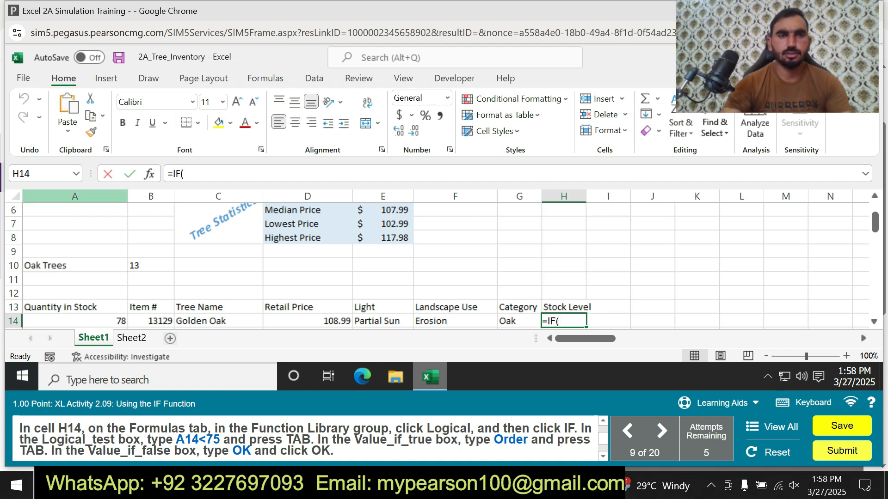
key("ctrl+a")
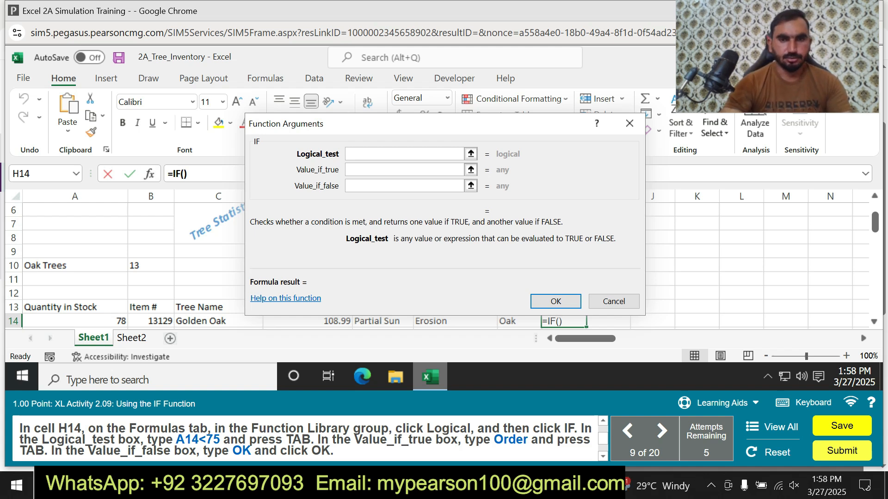
left_click_drag(177, 440, 219, 440)
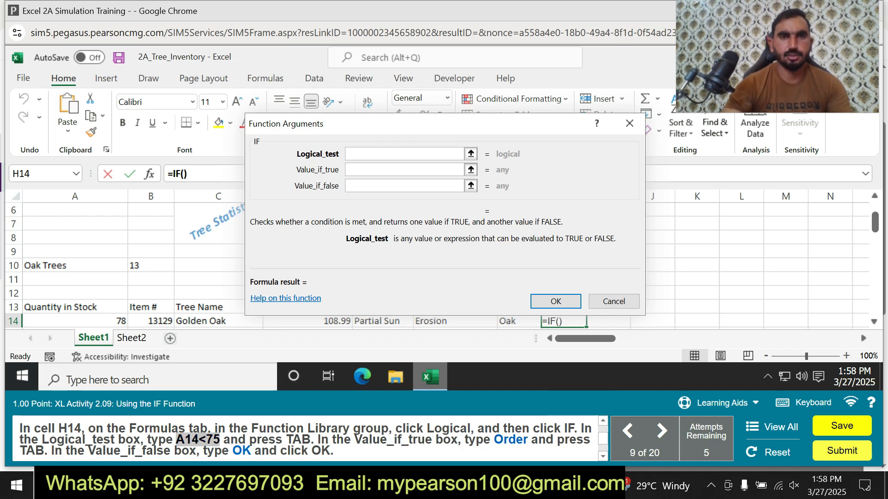
left_click(402, 153)
left_click(415, 302)
key("Tab")
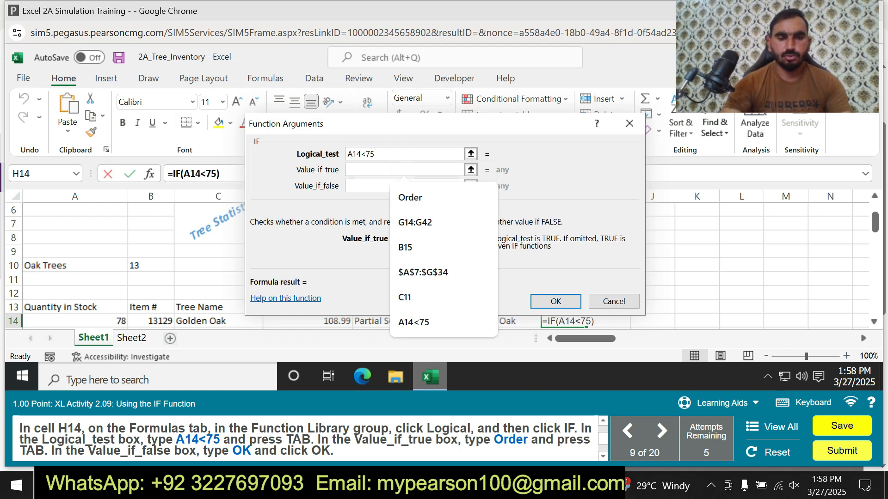
type("Order")
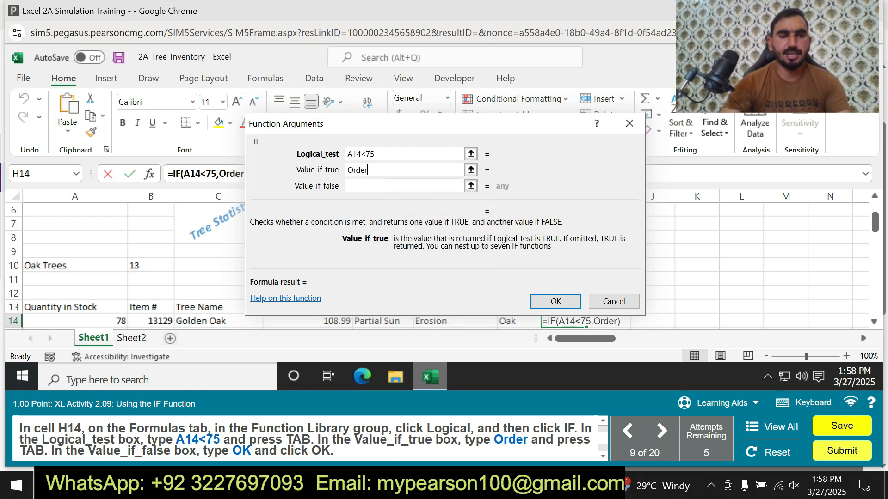
key("Tab")
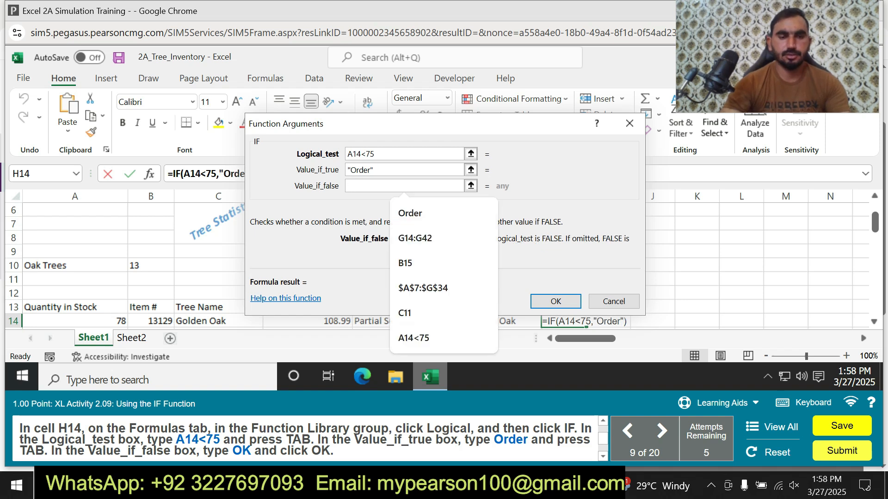
type("OK")
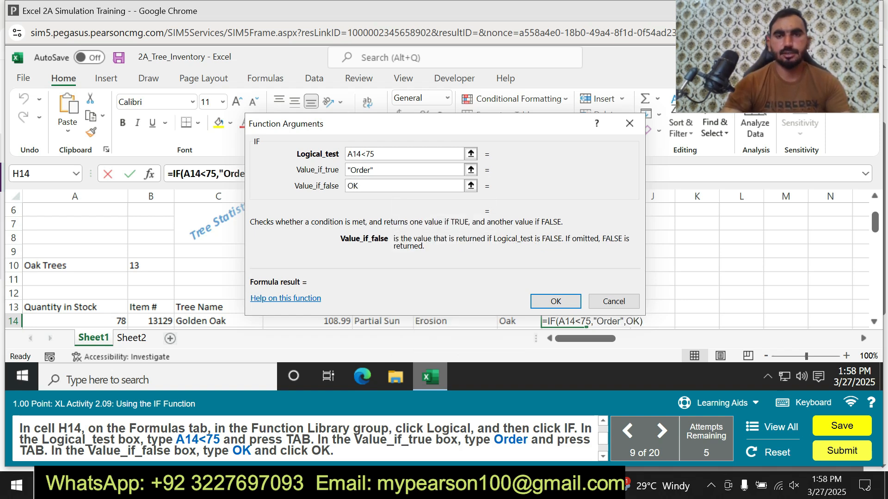
left_click(555, 301)
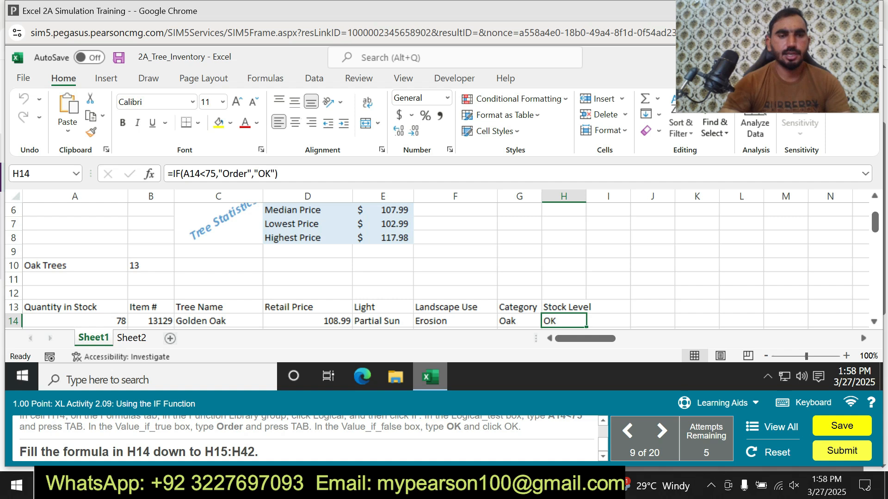
scroll(442, 266, "down", 2)
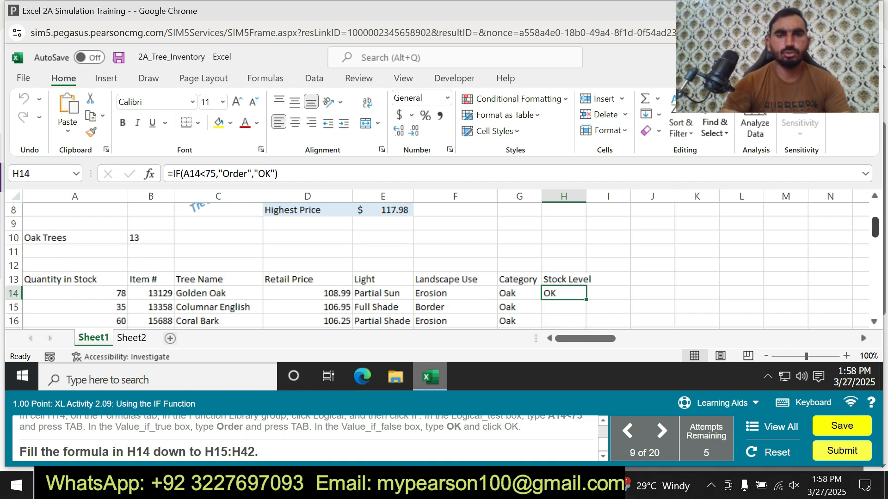
key("F2")
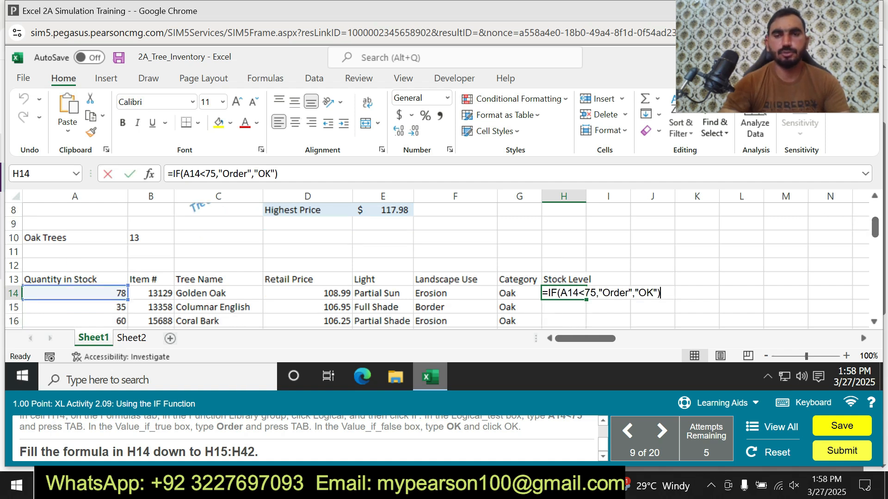
key("Return")
left_click(564, 293)
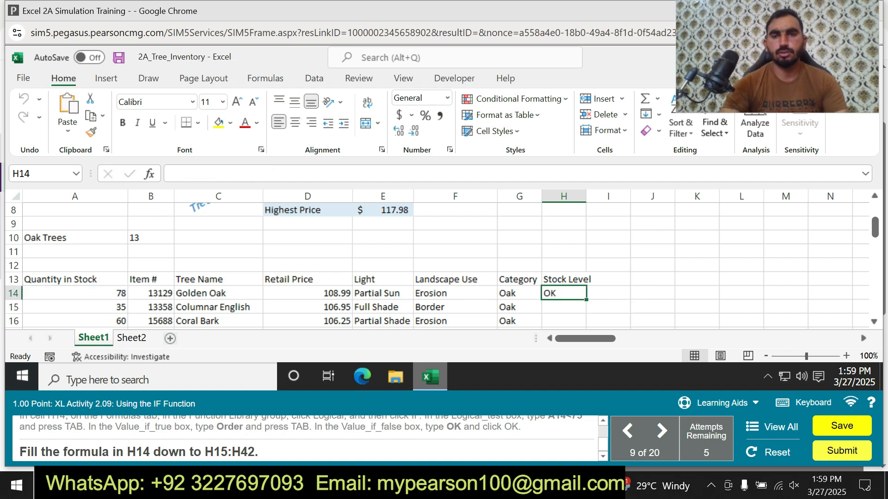
key("F2")
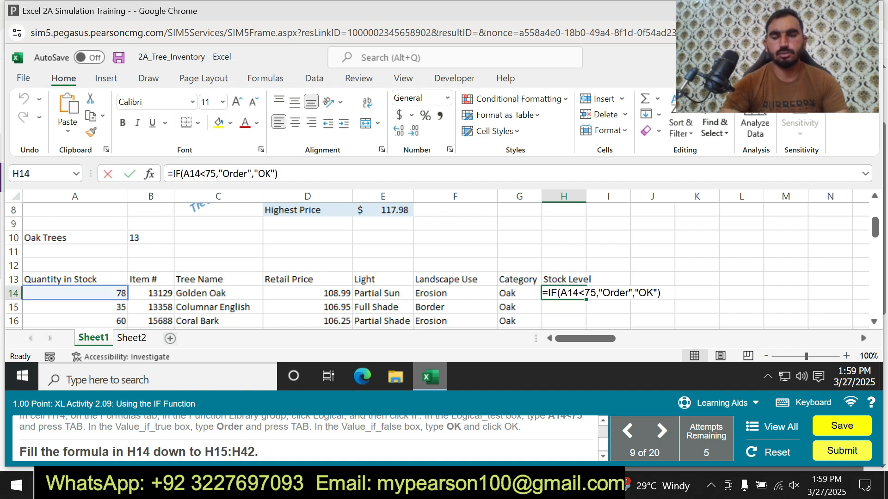
key("Return")
- Fill the IF formula in H14 down through H15:H42
left_click(563, 293)
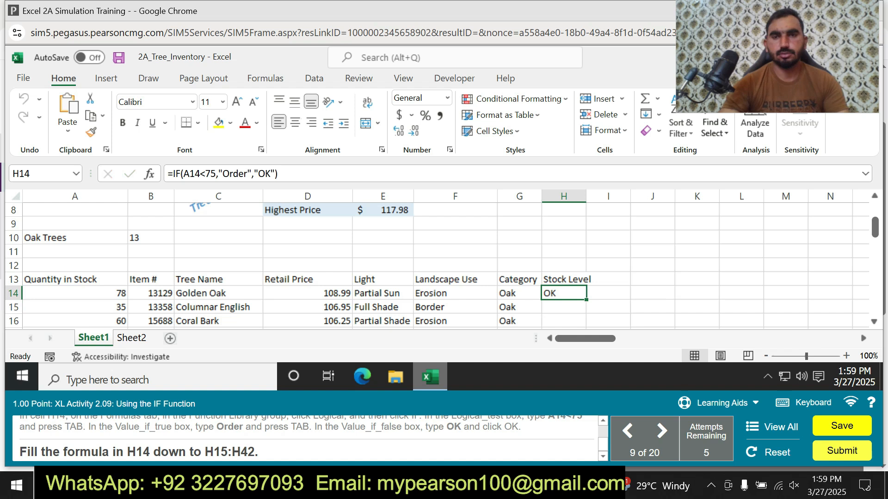
left_click_drag(586, 300, 586, 354)
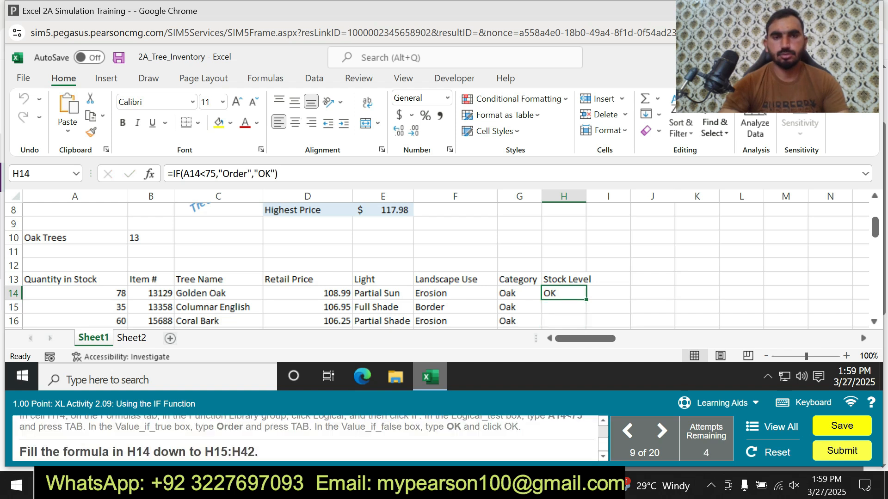
left_click_drag(586, 300, 586, 272)
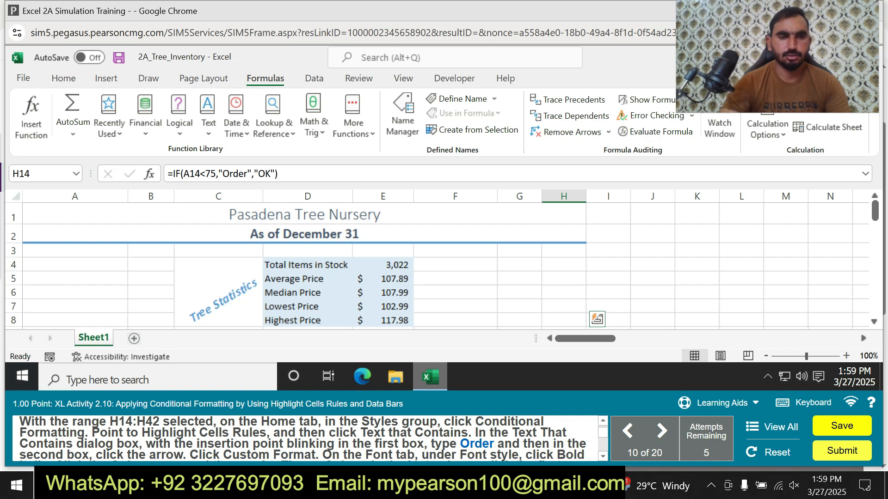
- Select the range H14:H42
left_click(39, 174)
key("BackSpace")
type("H1")
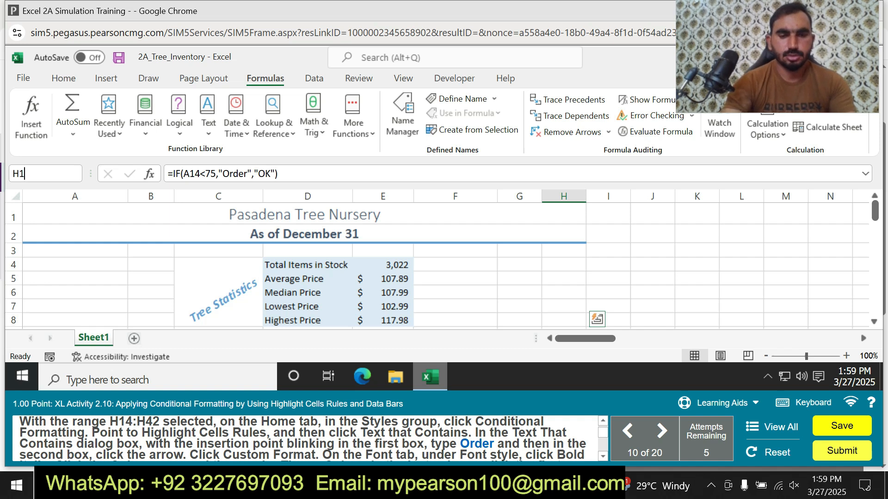
type("4:")
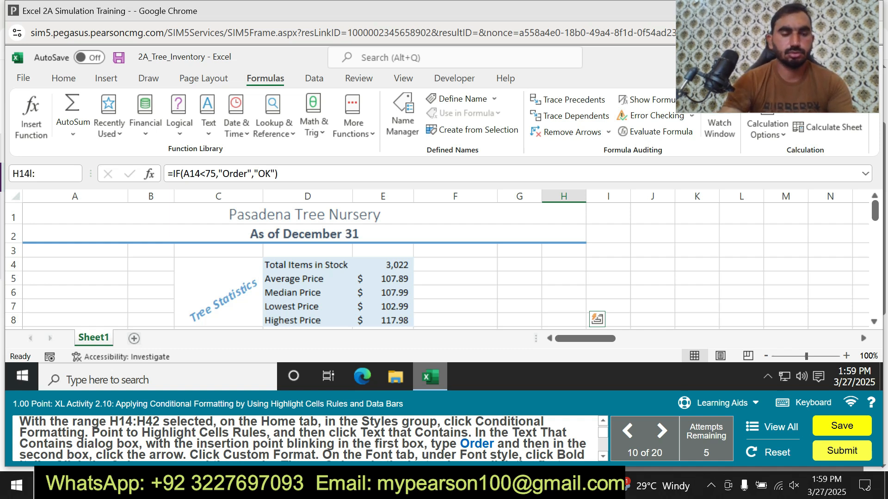
key("BackSpace")
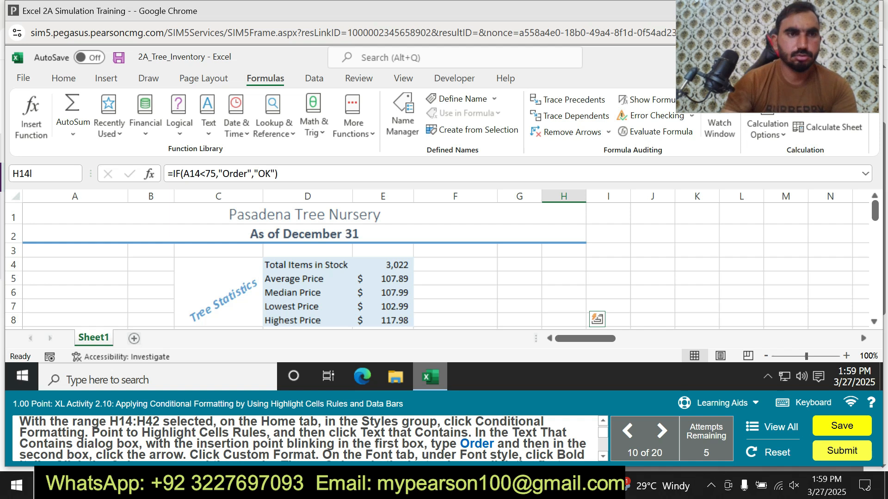
type(":")
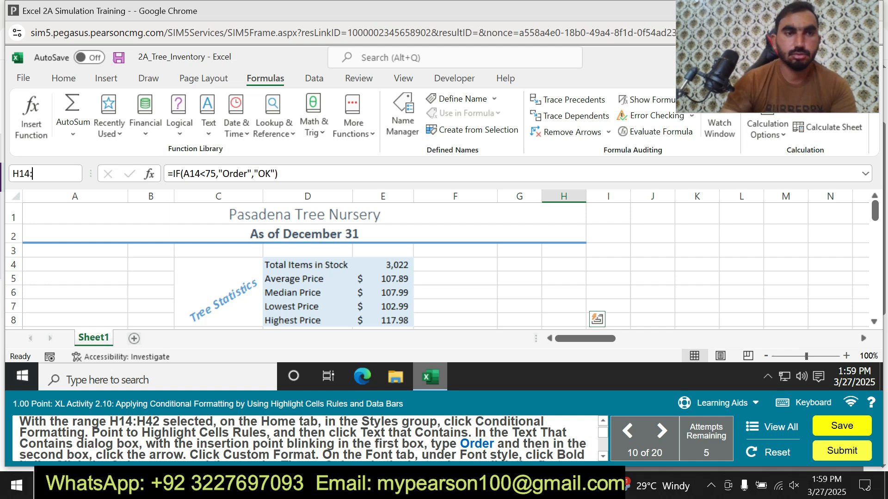
type("H42")
key("Return")
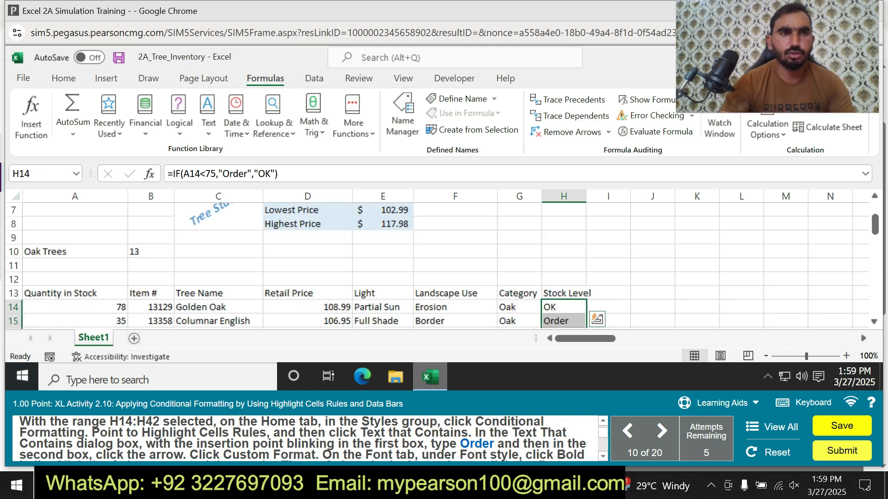
- Start a Text That Contains highlight rule for the text Order and choose Custom Format for it
left_click(63, 79)
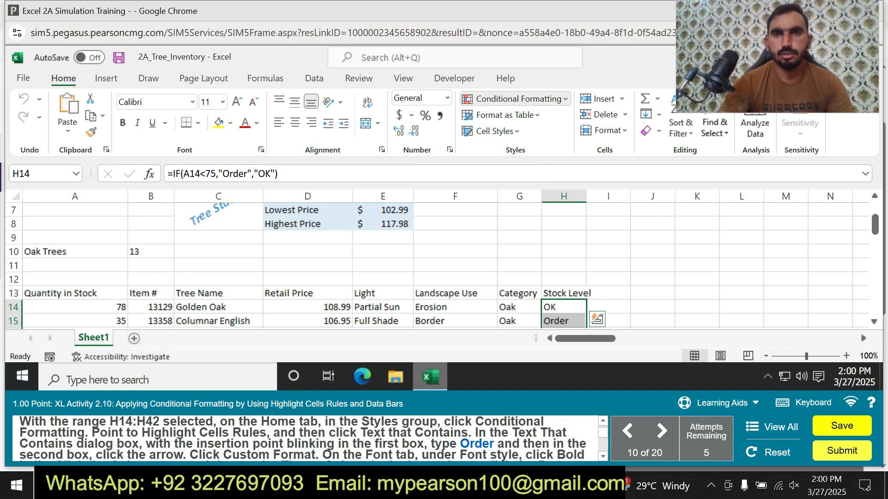
left_click(518, 99)
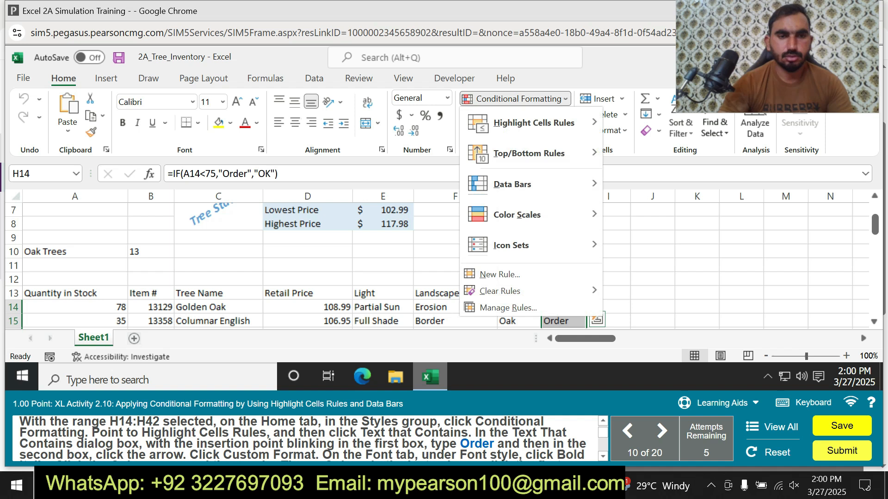
mouse_move(534, 122)
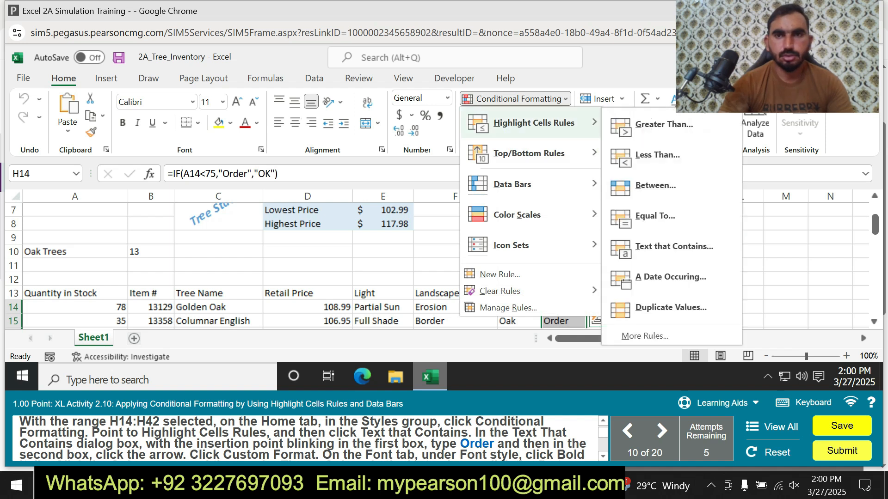
left_click(668, 247)
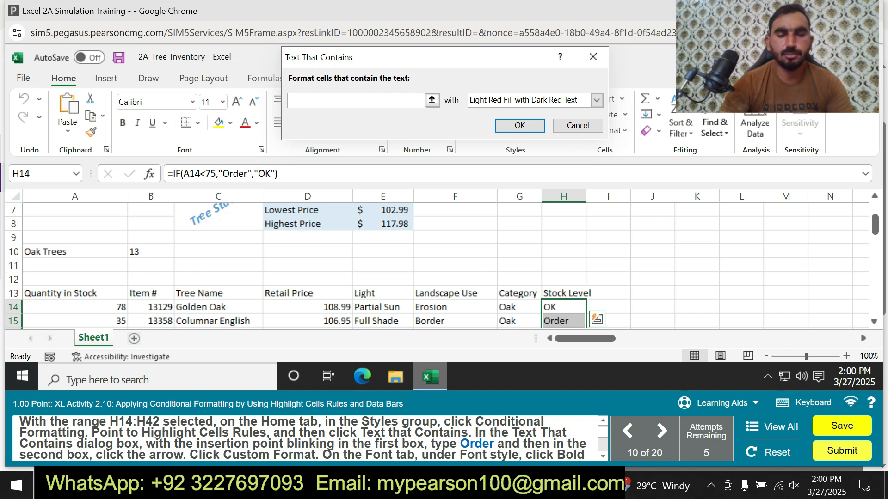
type("Order")
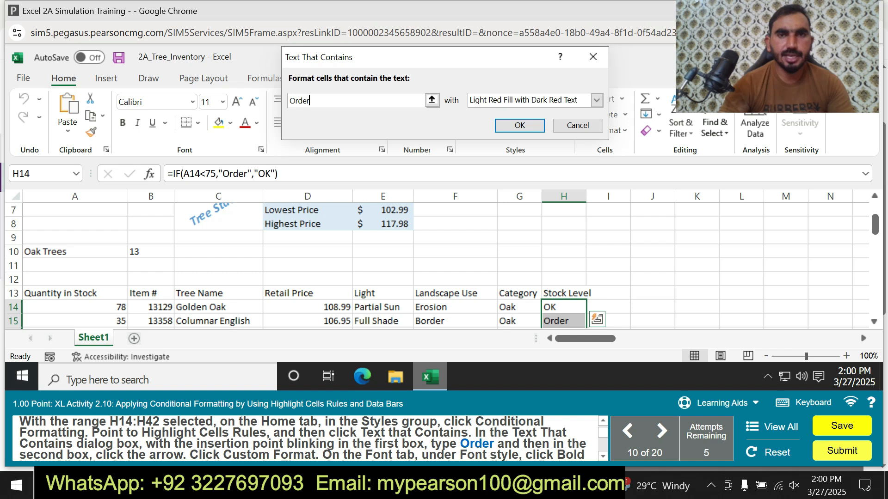
left_click(595, 100)
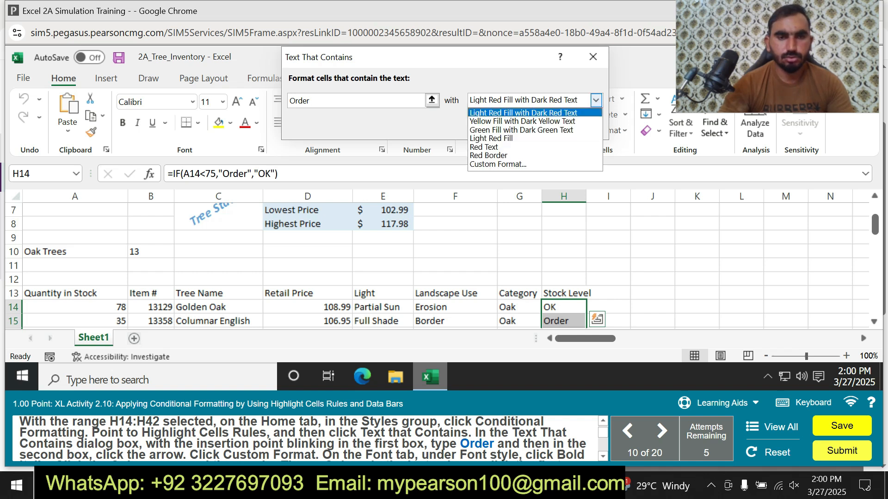
left_click(498, 164)
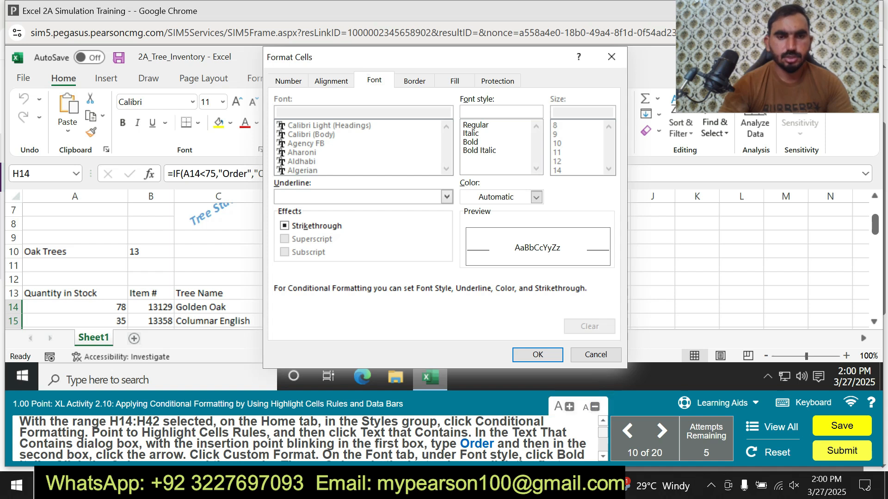
- Set the custom format's font style to Bold and its color to the first green in the last theme color column
scroll(303, 439, "down", 1)
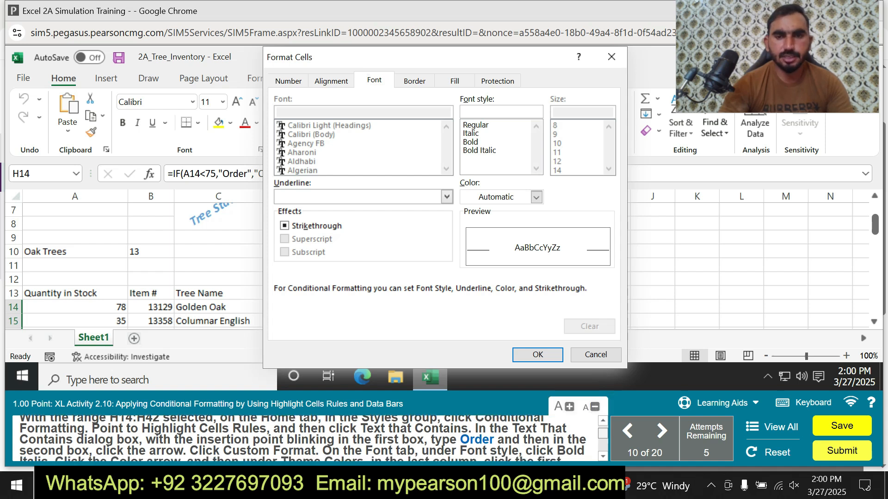
scroll(303, 438, "down", 1)
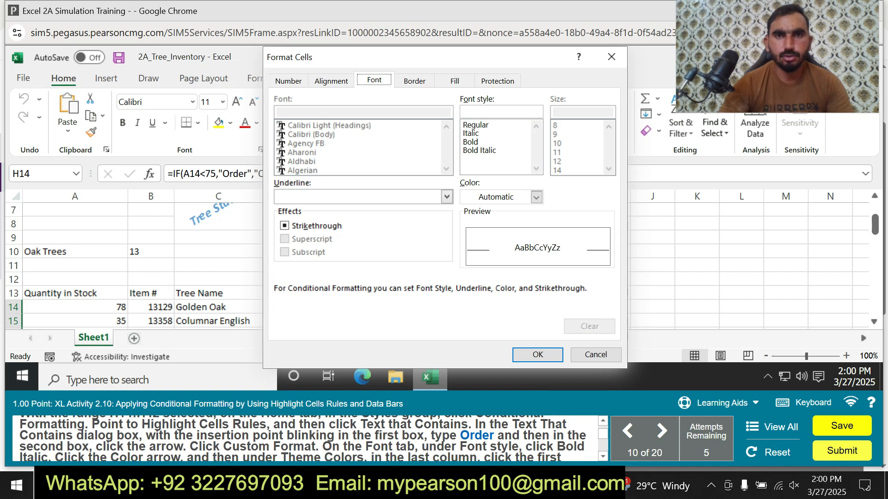
left_click(471, 141)
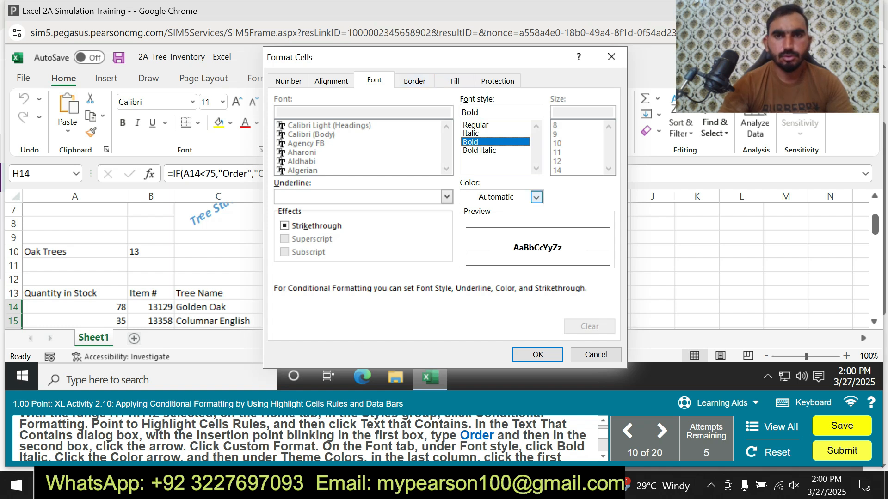
left_click(536, 197)
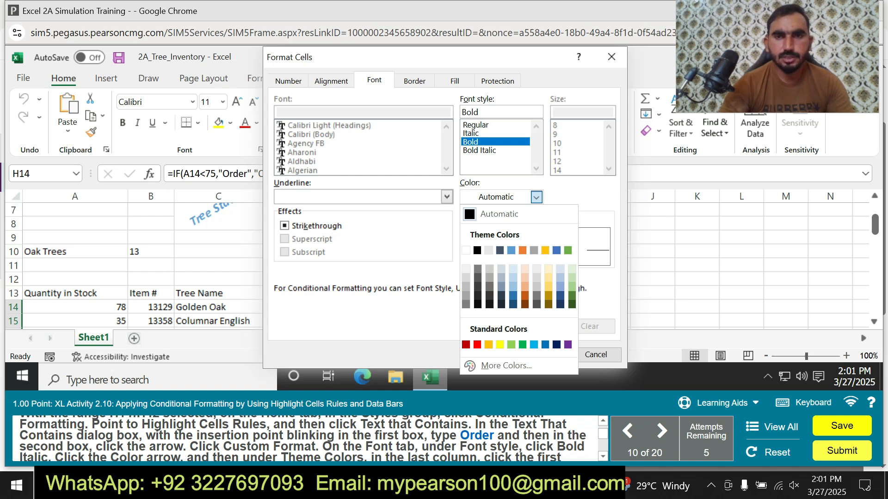
left_click(567, 250)
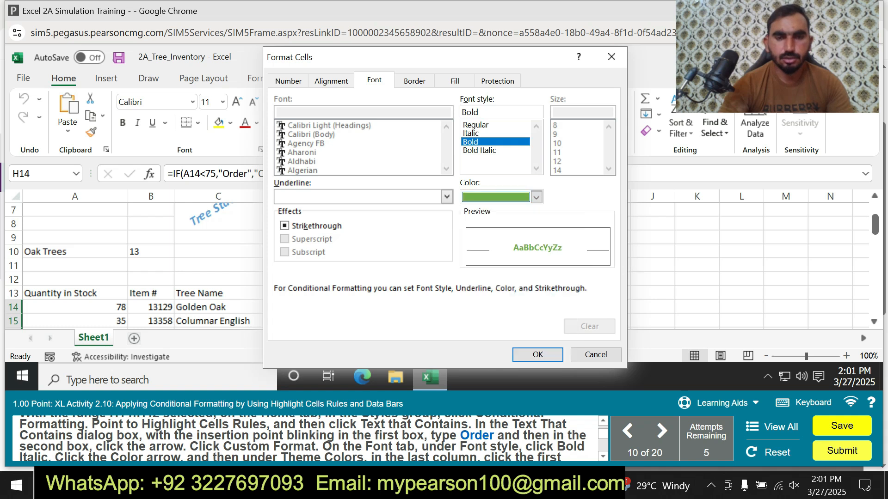
scroll(315, 438, "down", 1)
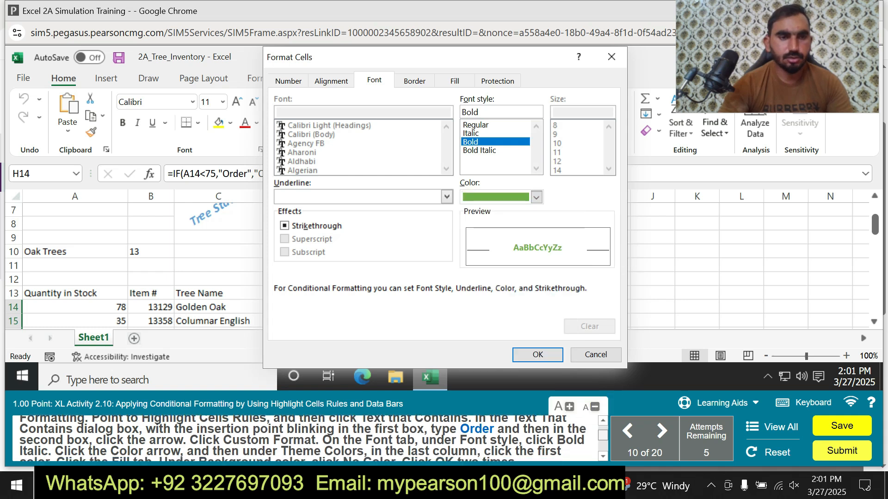
scroll(305, 437, "down", 4)
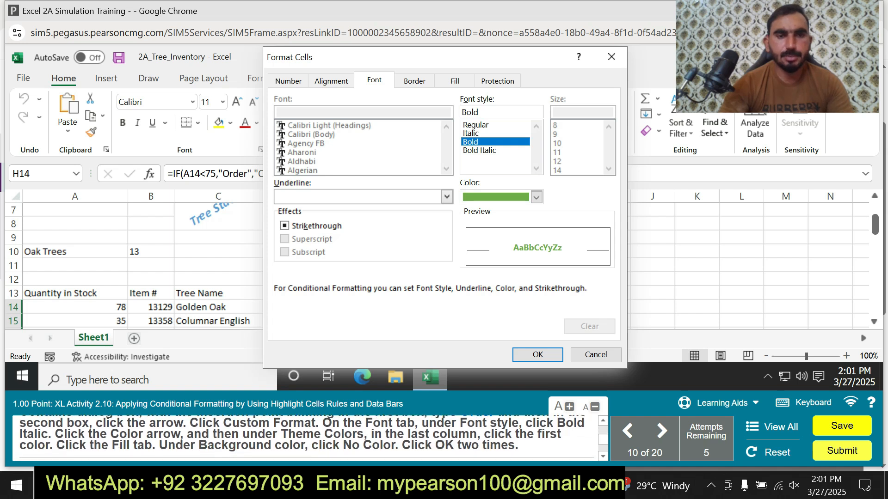
- Try to set the custom format's background fill to No Color and apply it
left_click(454, 80)
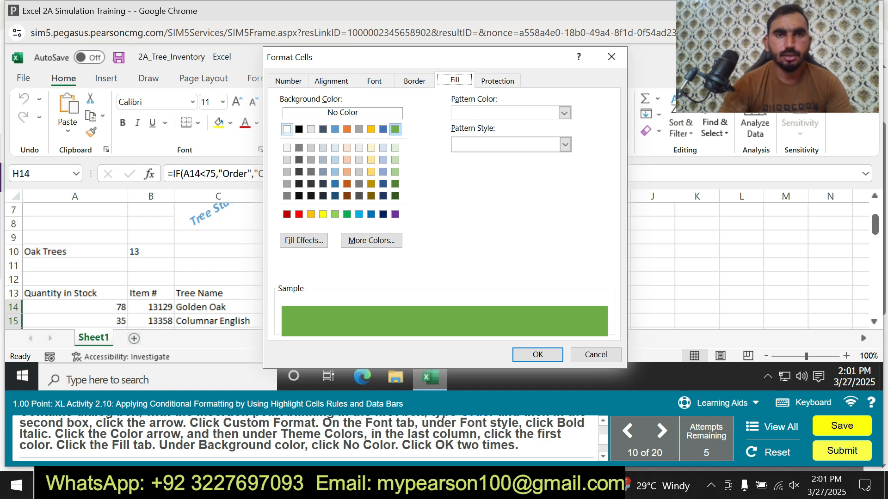
left_click(342, 113)
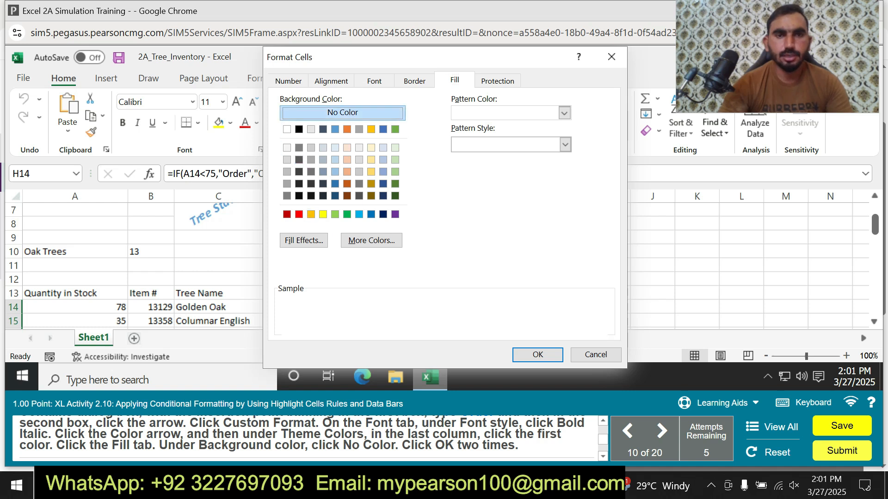
left_click(538, 354)
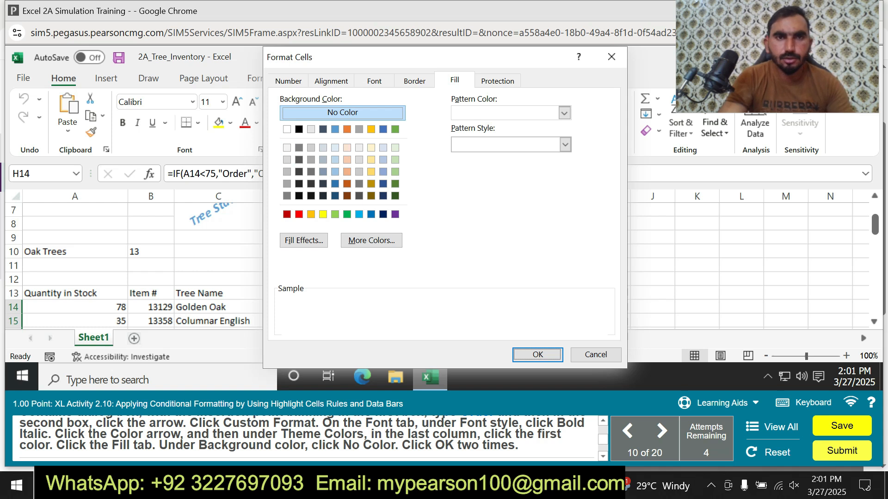
left_click(287, 129)
left_click(342, 112)
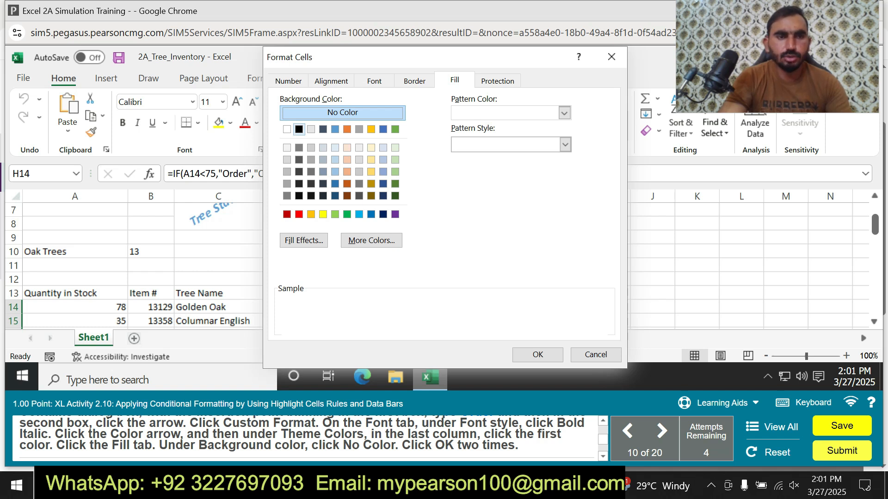
left_click(538, 354)
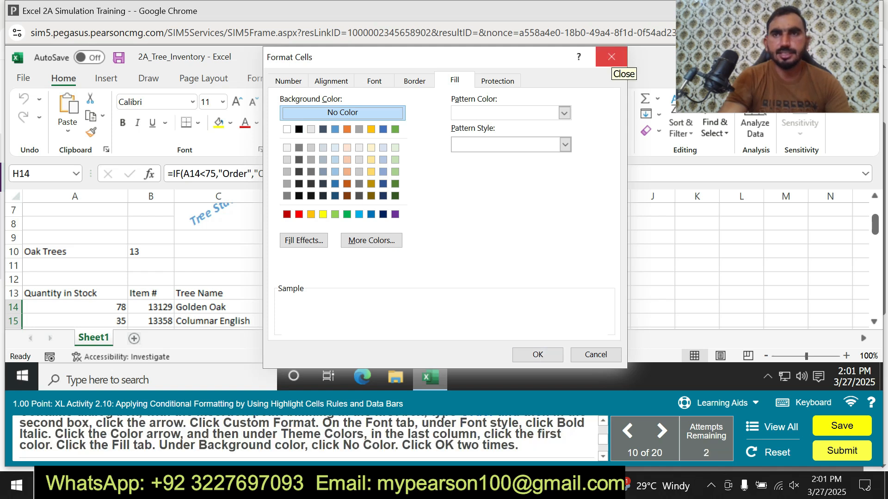
- Close the Format Cells dialog and restart the activity in Practice mode with hints
left_click(611, 57)
left_click(716, 403)
left_click(717, 373)
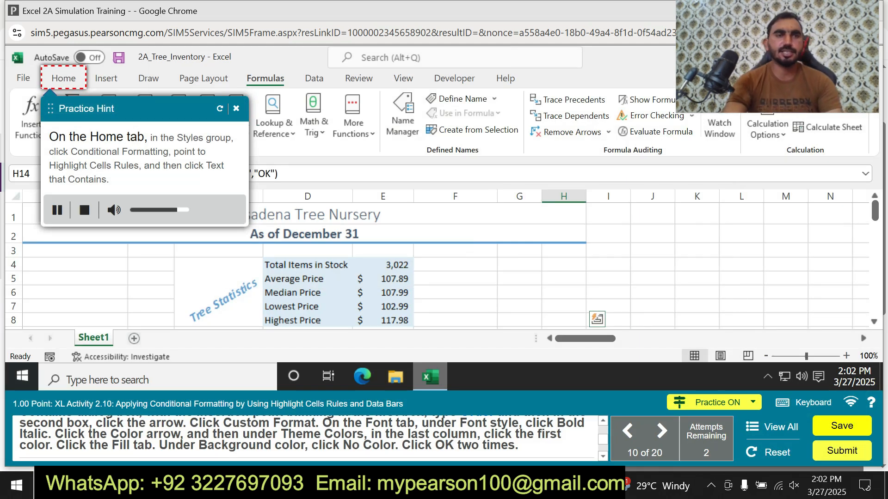
- Create a Text That Contains rule for the text Order on the Stock Level range, using a custom format
left_click(64, 78)
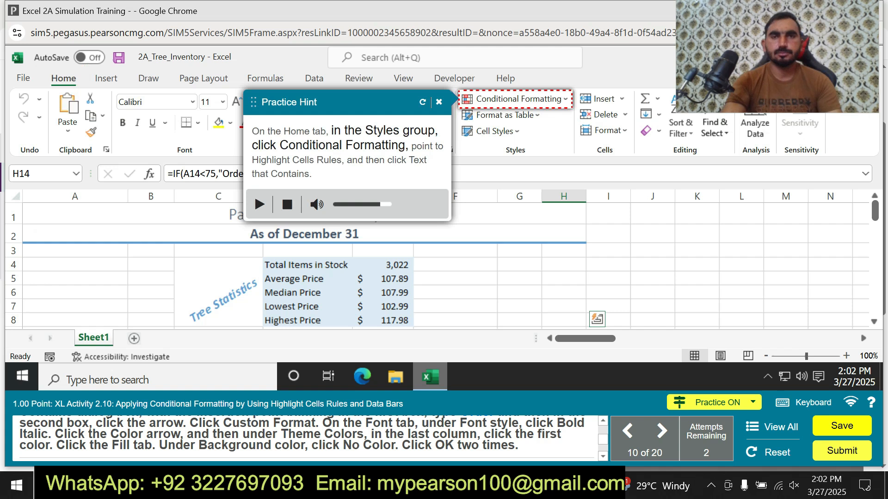
left_click(519, 99)
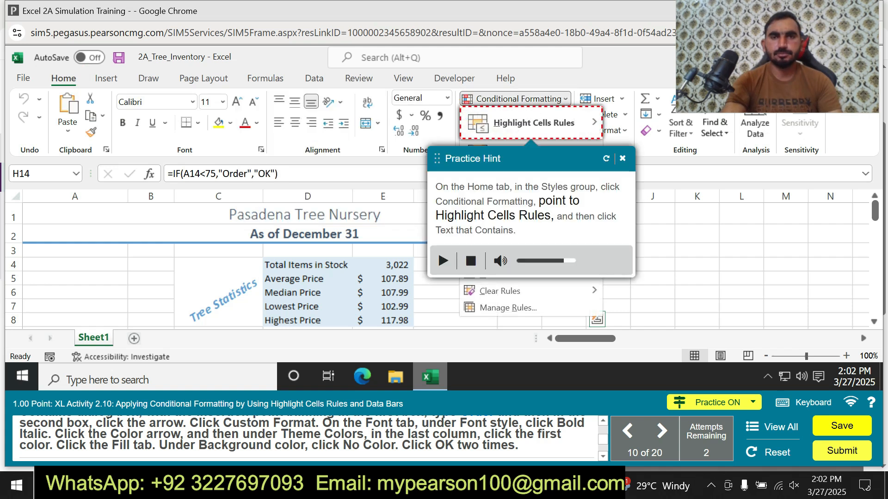
mouse_move(534, 123)
left_click(672, 246)
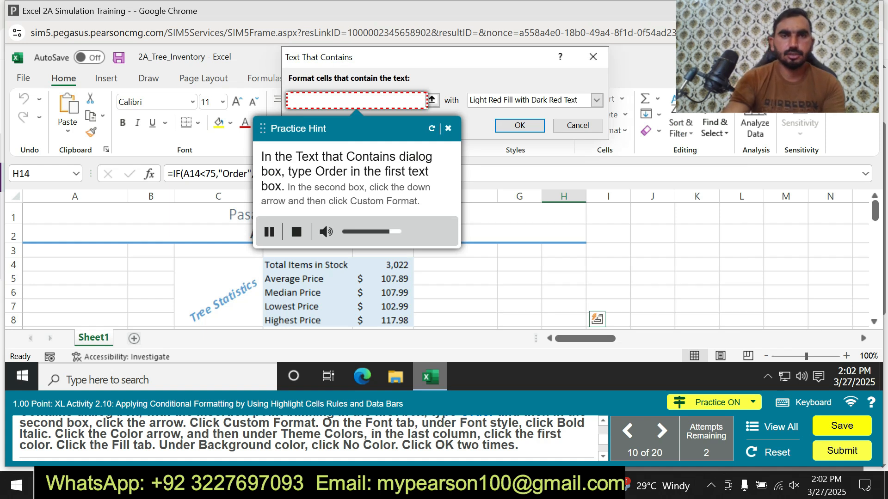
type("Order")
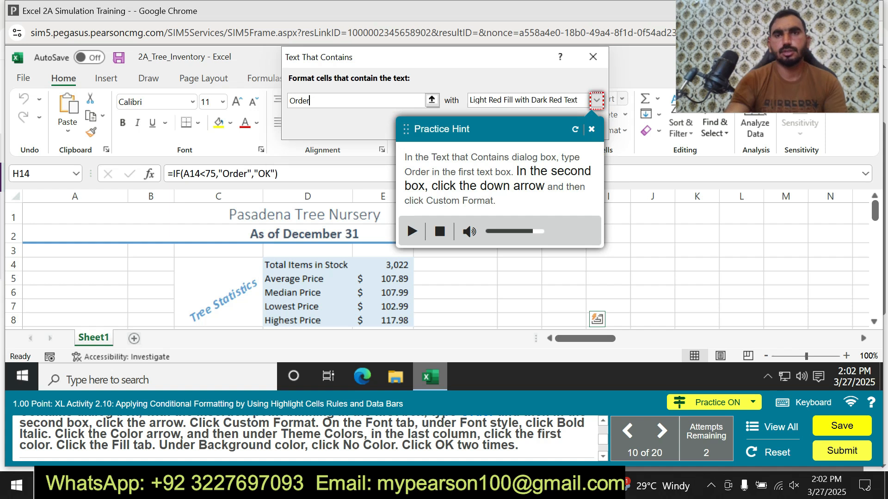
left_click(596, 100)
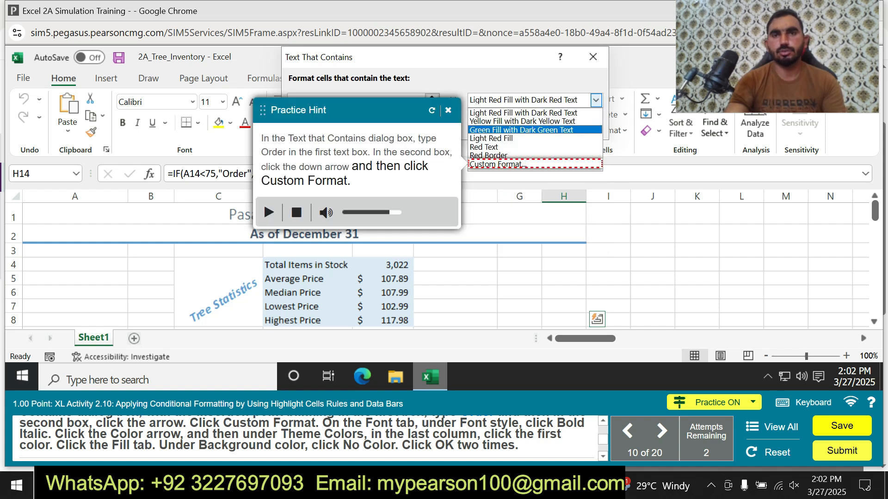
left_click(522, 164)
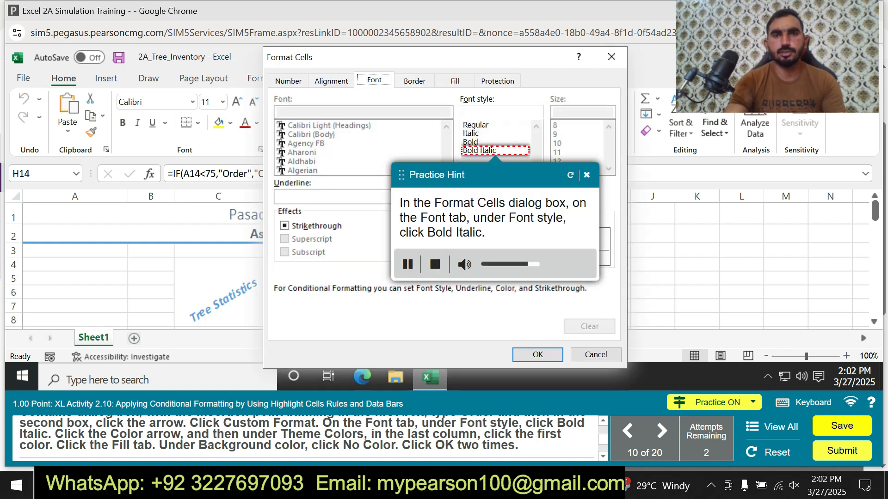
- Set the rule's custom format to Bold Italic in the first green of the last theme color column, with No Color fill
left_click(479, 151)
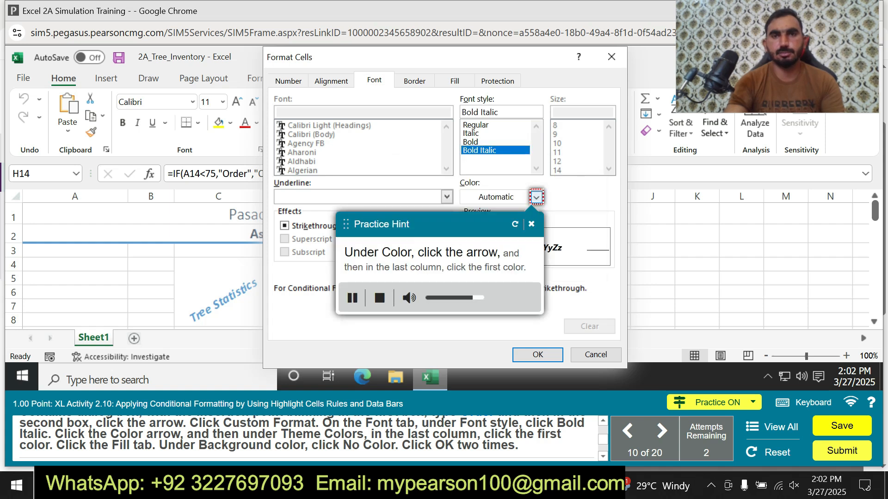
left_click(537, 197)
left_click(568, 250)
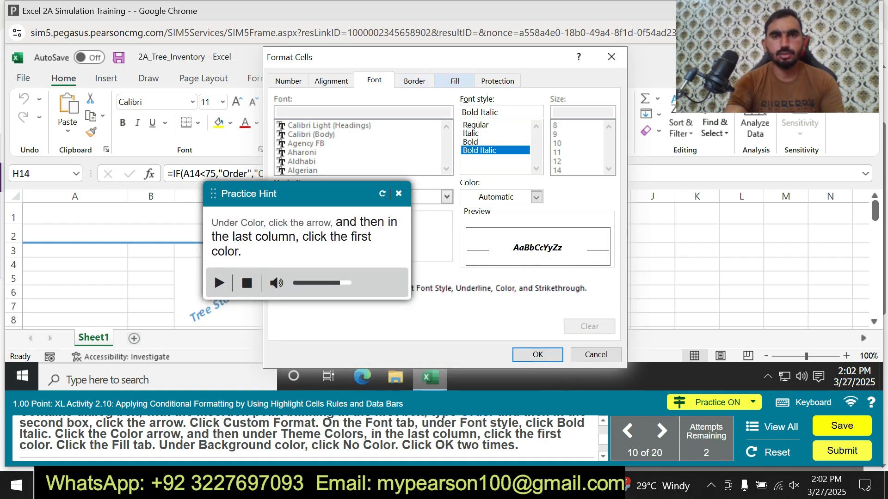
left_click(536, 196)
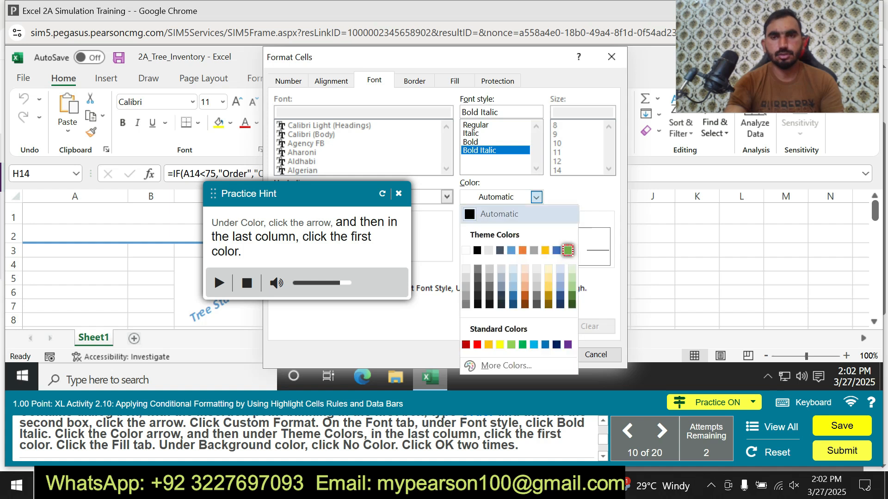
left_click(567, 250)
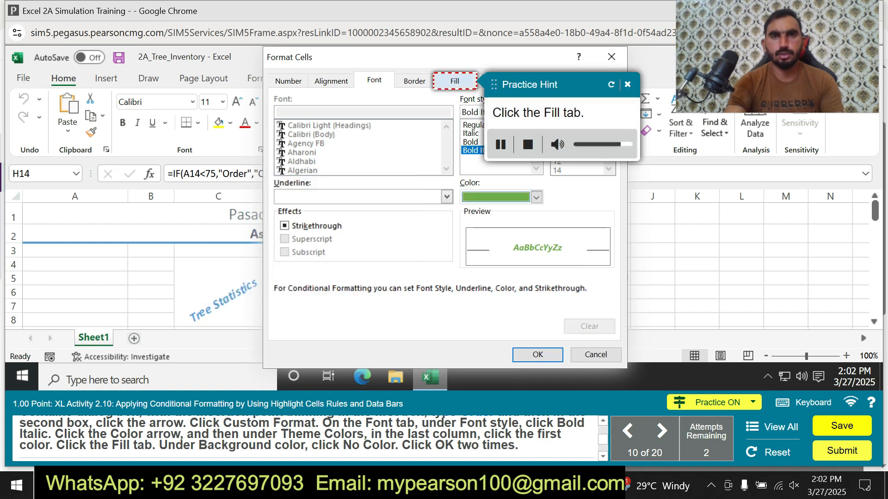
left_click(454, 80)
left_click(343, 113)
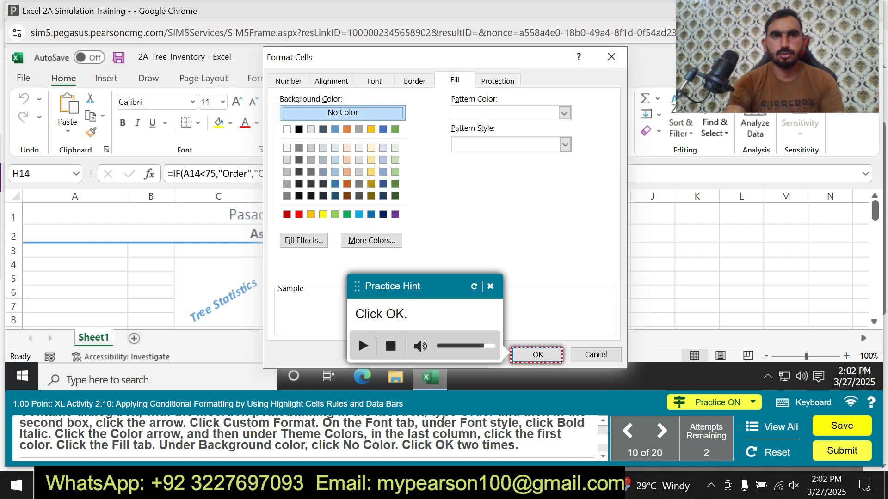